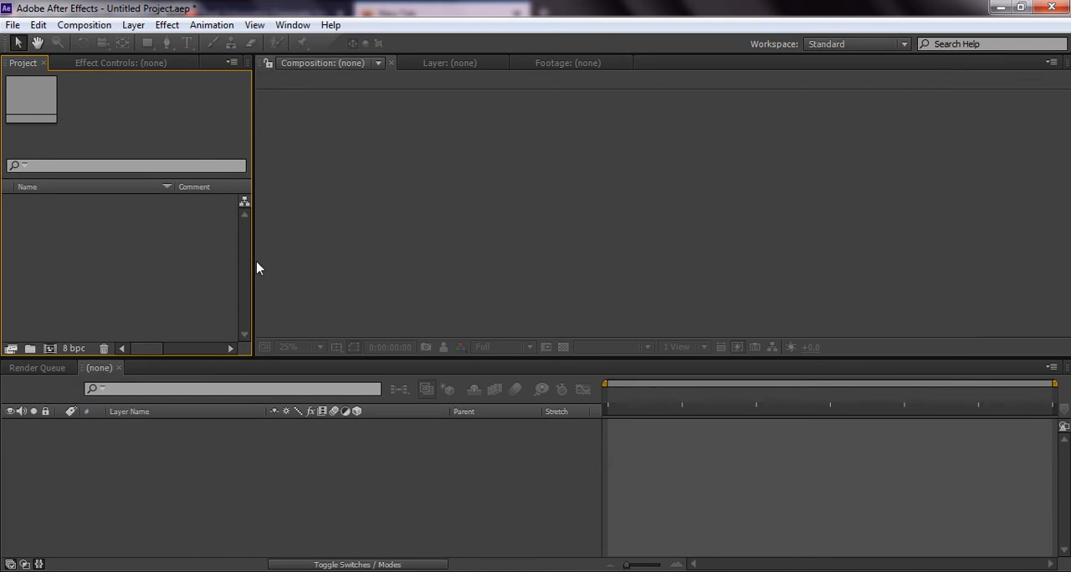
Create a new 1920 × 1080 composition with the HDTV 1080 25 preset and a 10-second duration
left_click_drag(257, 259, 283, 259)
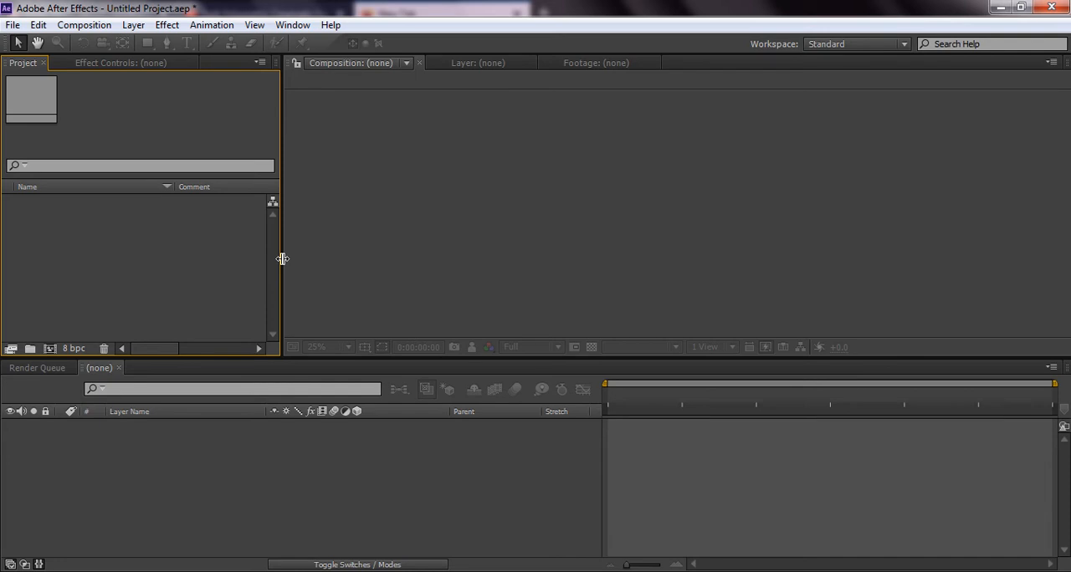
left_click(98, 25)
left_click(101, 44)
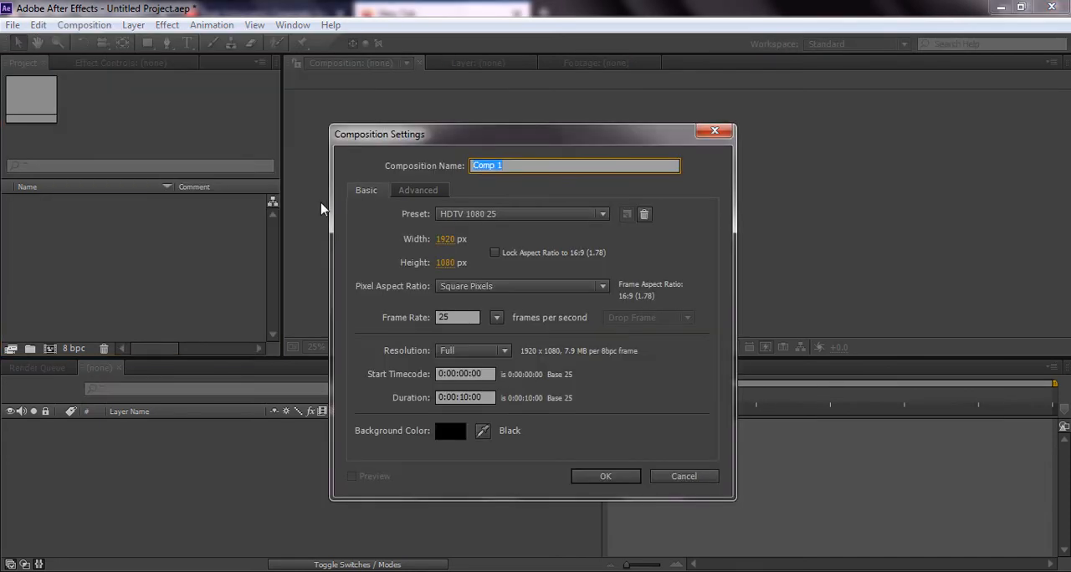
left_click(579, 481)
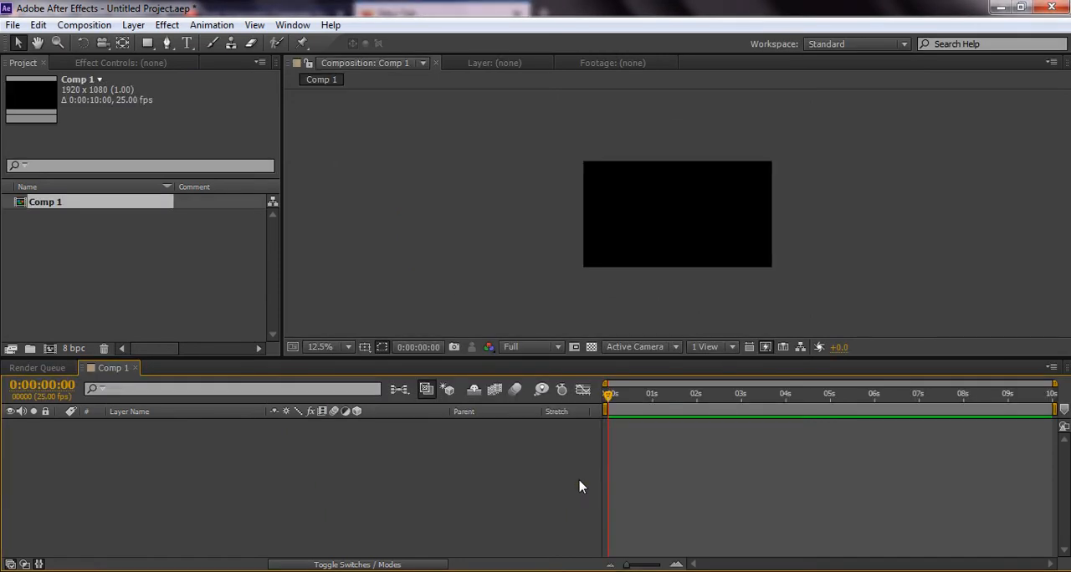
Create a deep green solid of 1920 × 1080 px and make it a 3D layer
right_click(440, 472)
mouse_move(520, 310)
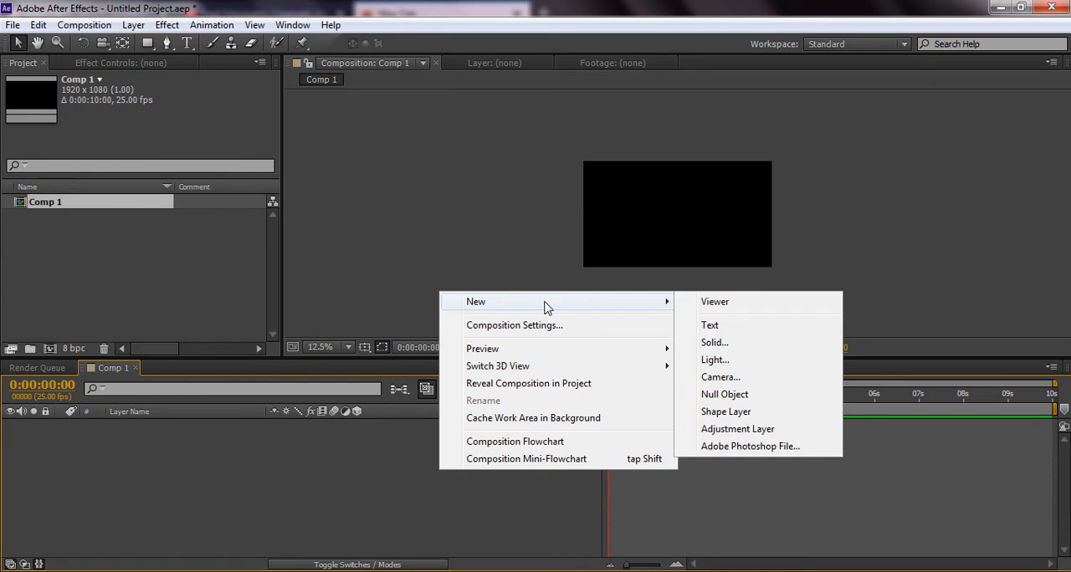
left_click(714, 342)
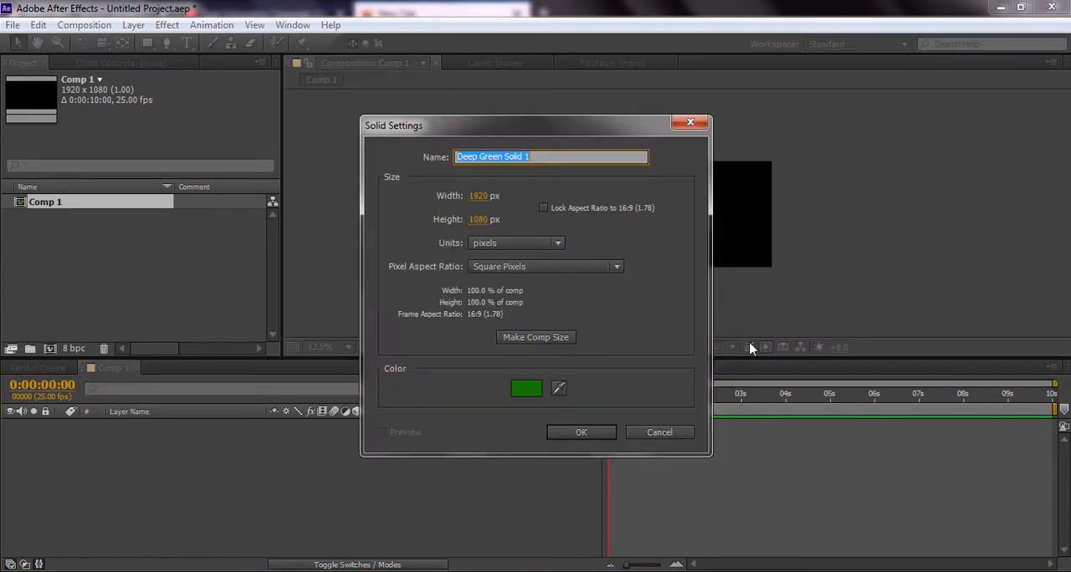
left_click(596, 436)
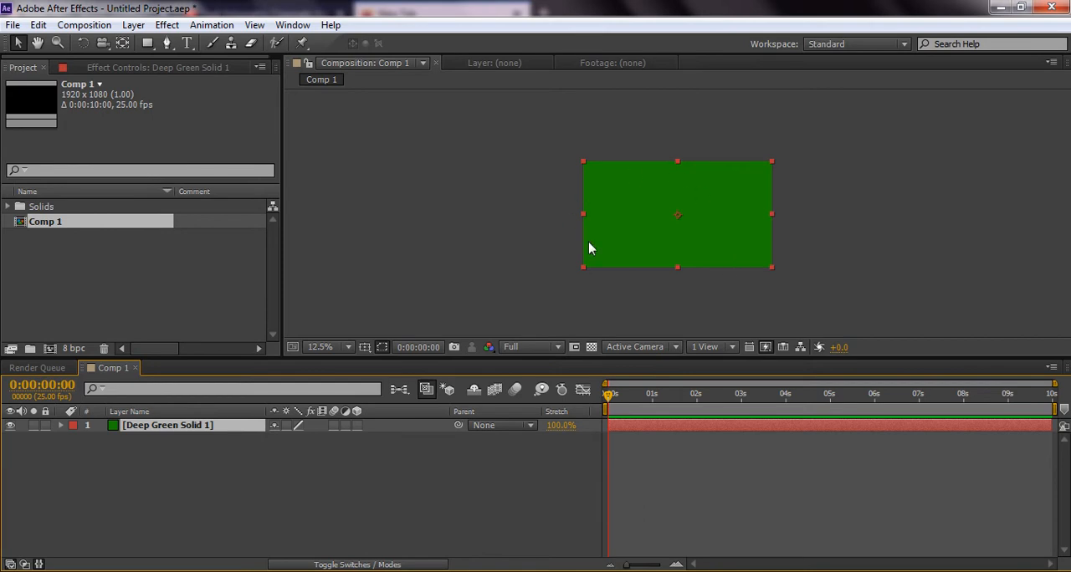
left_click(357, 426)
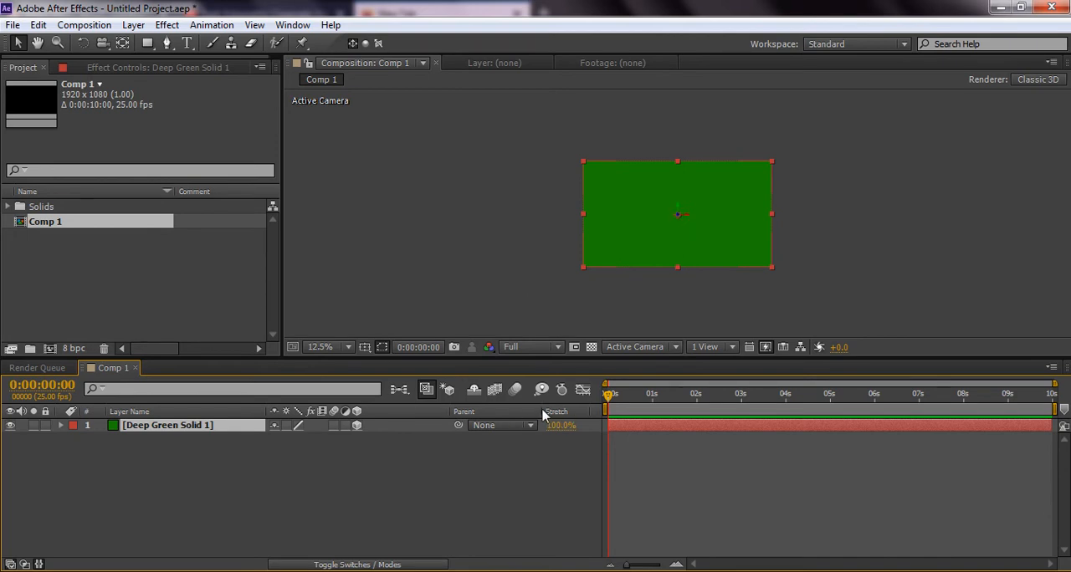
Show two views, push the green solid back in depth, and enlarge it to fill the camera frame
left_click(703, 349)
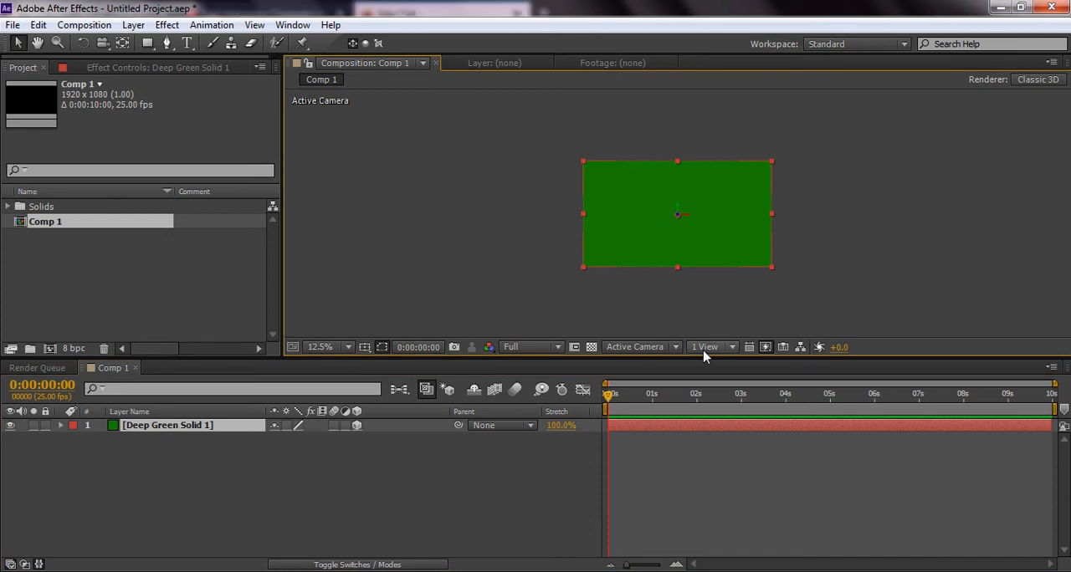
left_click(703, 349)
left_click(713, 370)
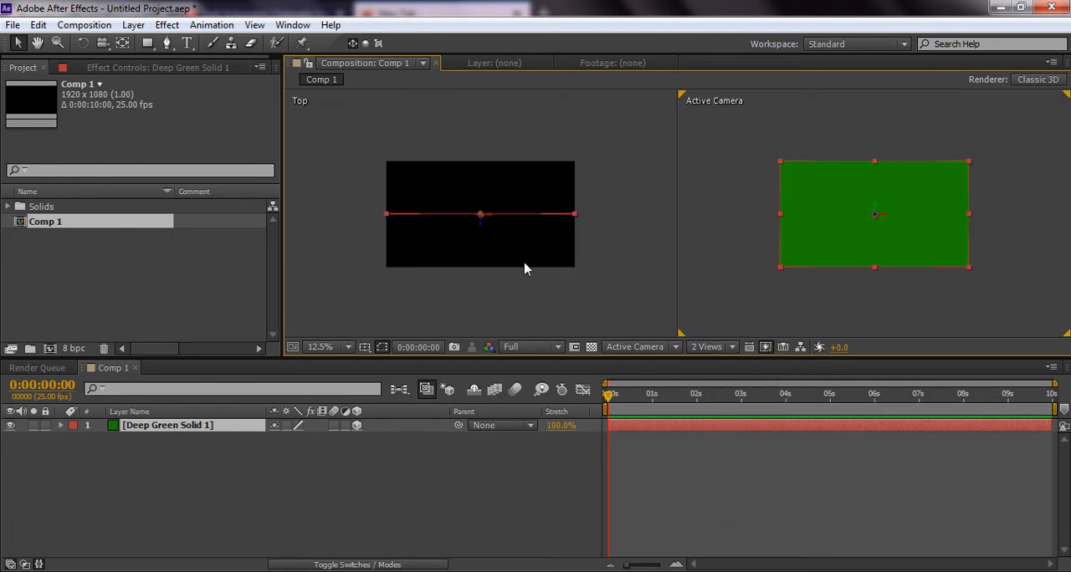
left_click_drag(482, 216, 486, 175)
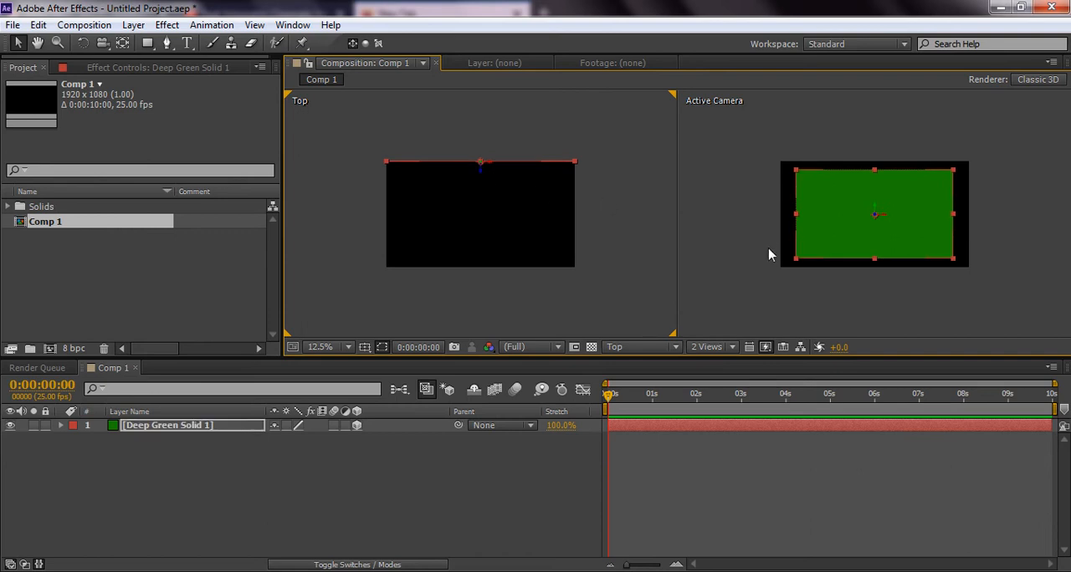
left_click_drag(795, 266, 777, 284)
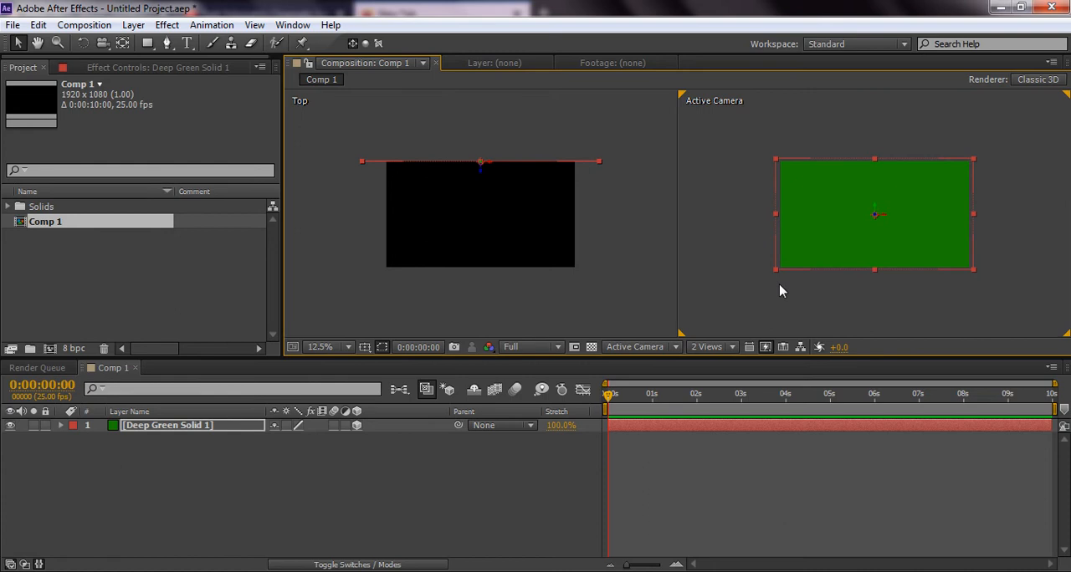
Create a yellow solid of 1920 × 1080 px and place it below the green solid in the layer stack
right_click(451, 500)
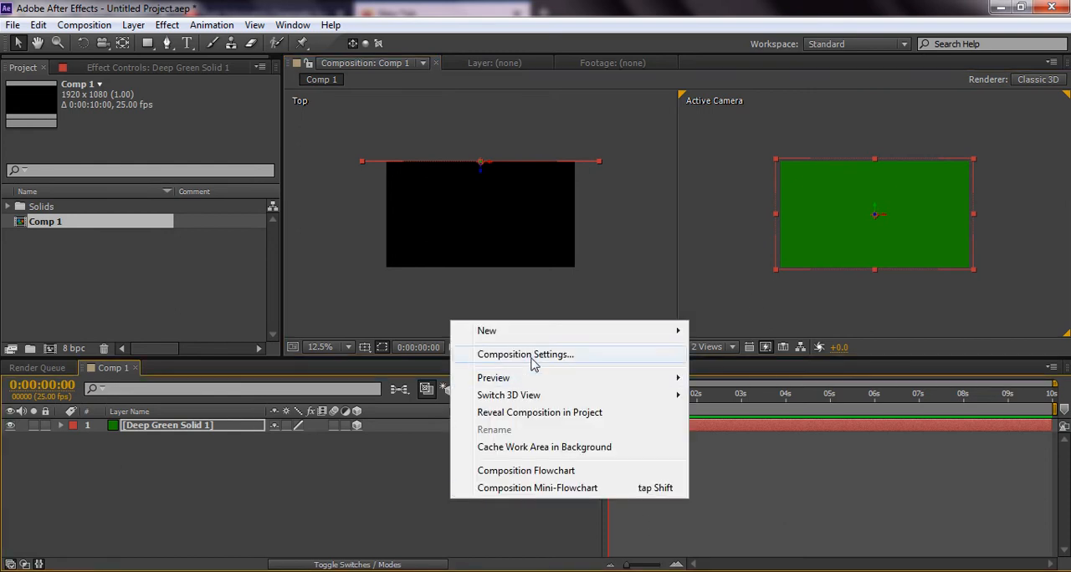
mouse_move(538, 340)
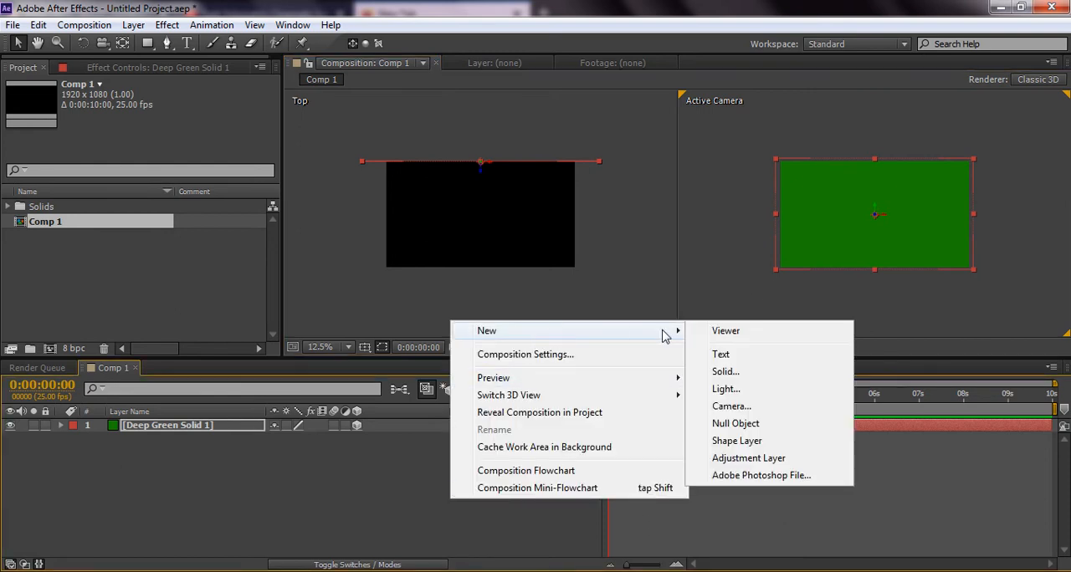
left_click(725, 372)
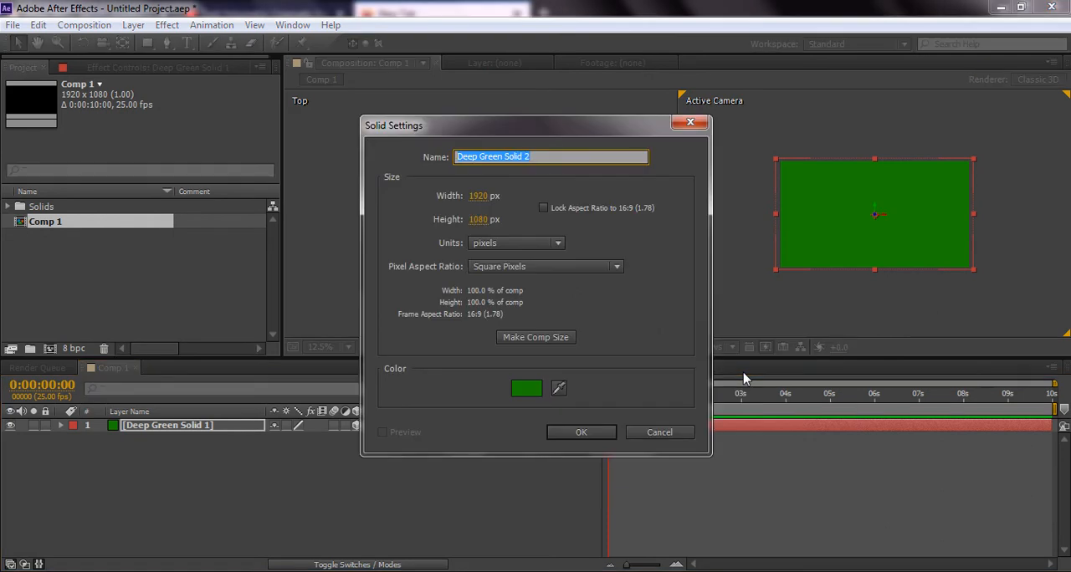
left_click(542, 394)
left_click_drag(572, 440, 577, 469)
left_click_drag(541, 352, 608, 329)
left_click(676, 308)
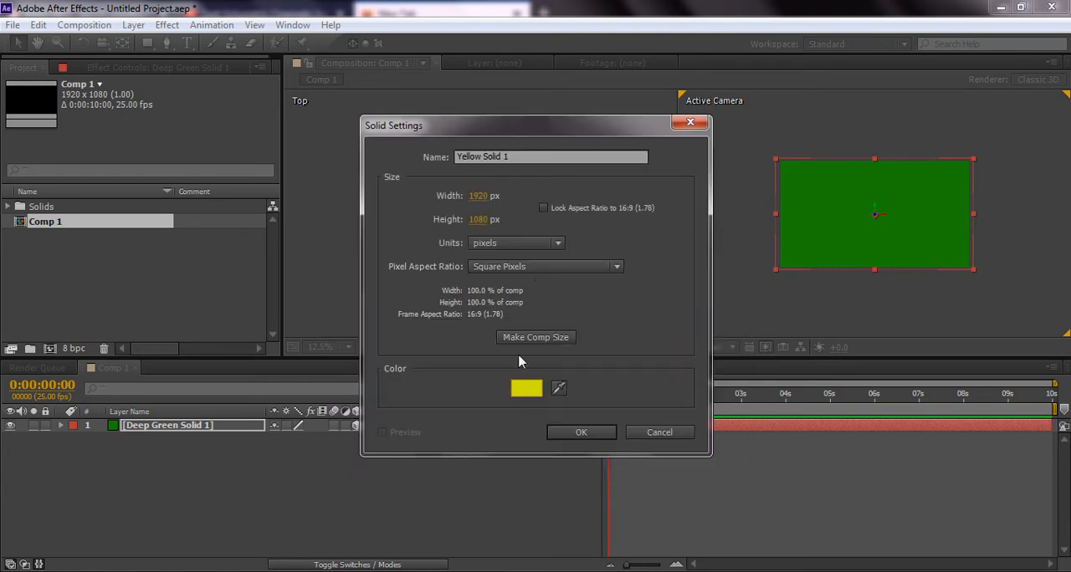
left_click(579, 433)
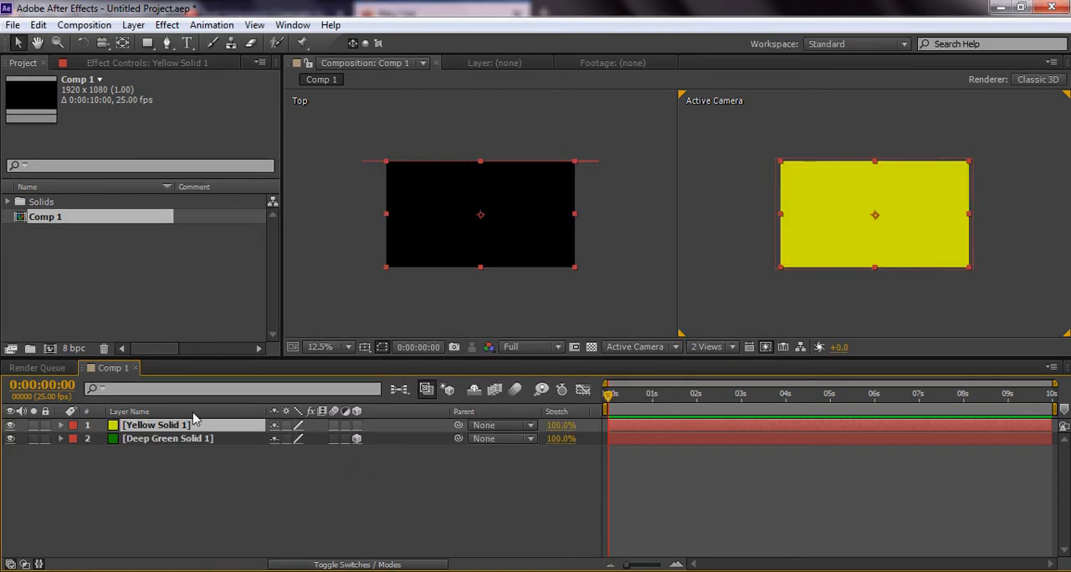
key("ctrl+[")
Make the yellow solid a 3D layer and set its X Rotation to 90°
left_click(355, 438)
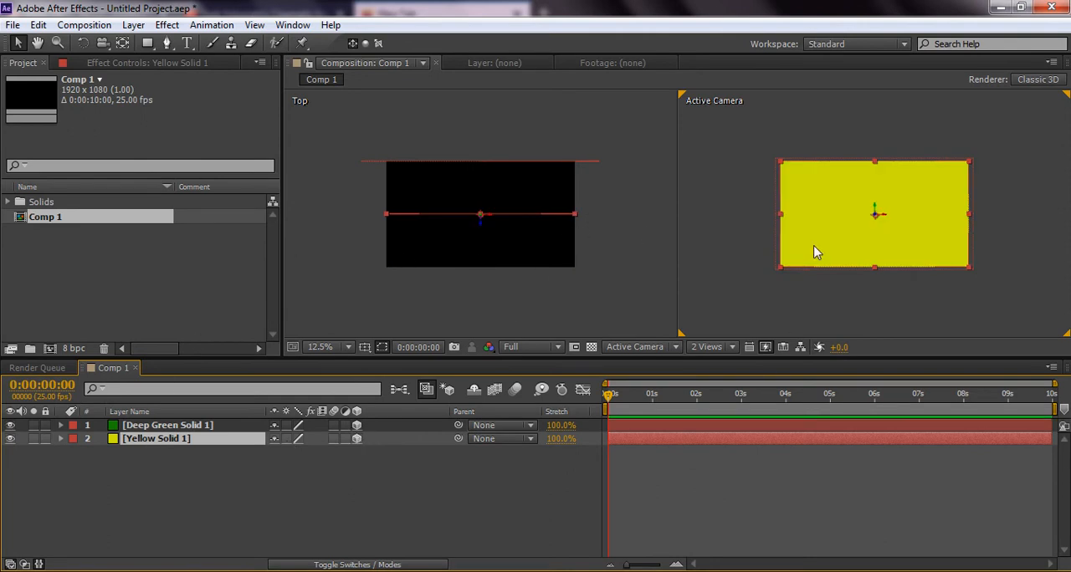
left_click(61, 438)
left_click(74, 453)
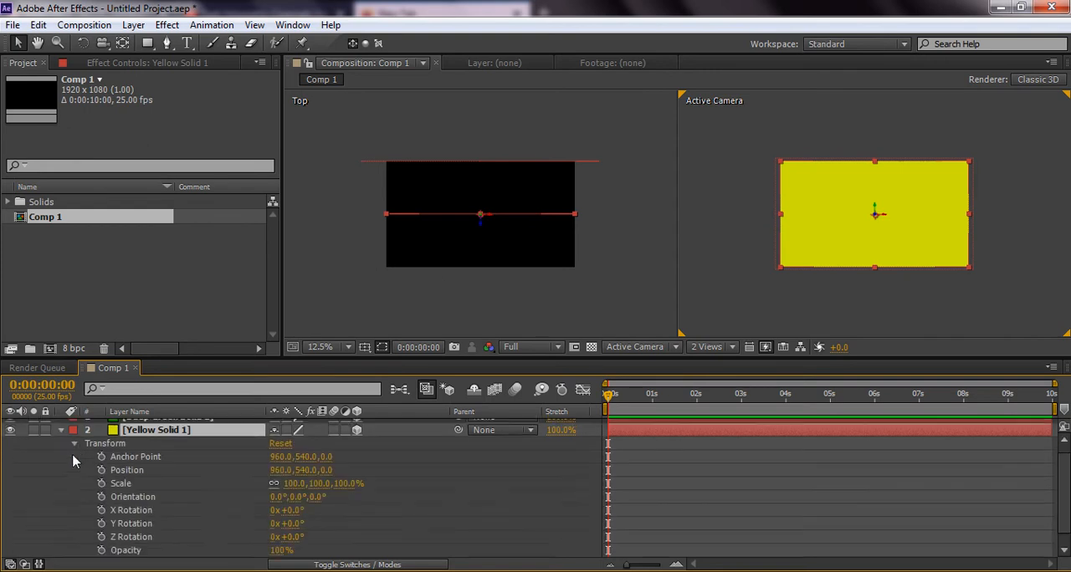
left_click(289, 510)
type("90")
key("Return")
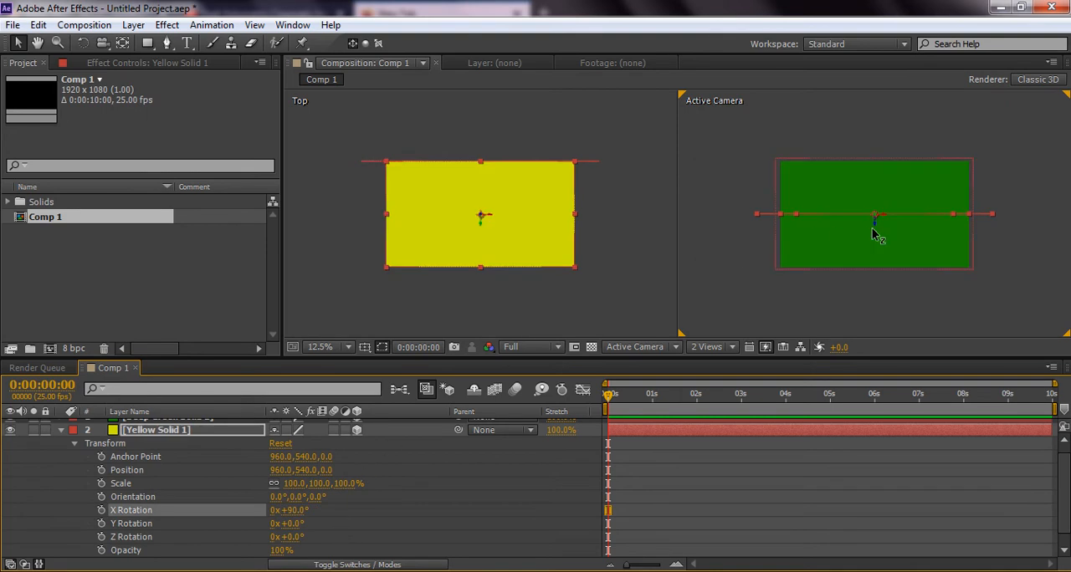
Lower the yellow floor to a Y position of about 972 and scale it to about 136%
left_click_drag(876, 233, 1003, 262)
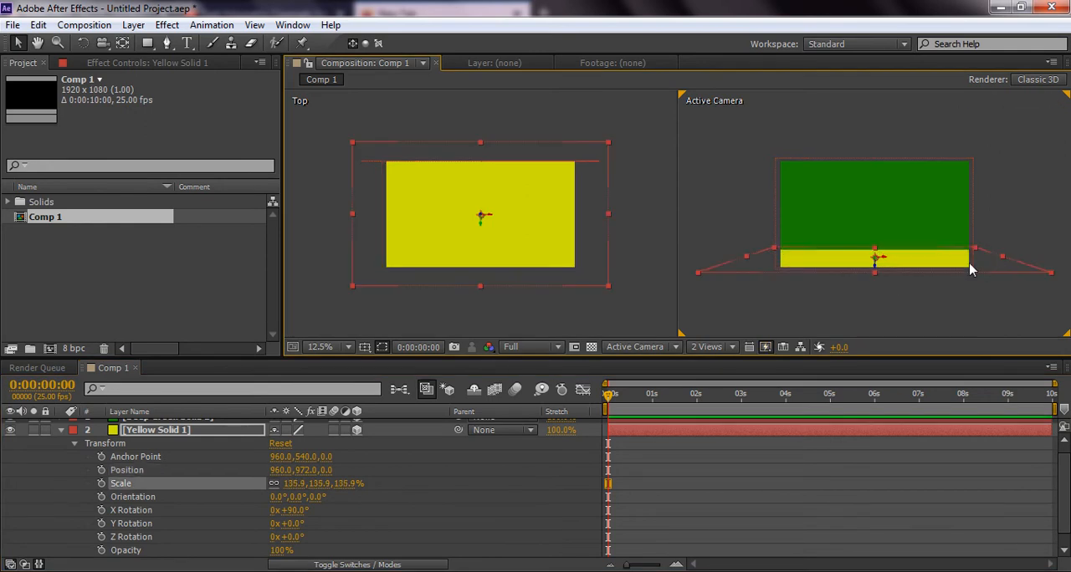
left_click(612, 287)
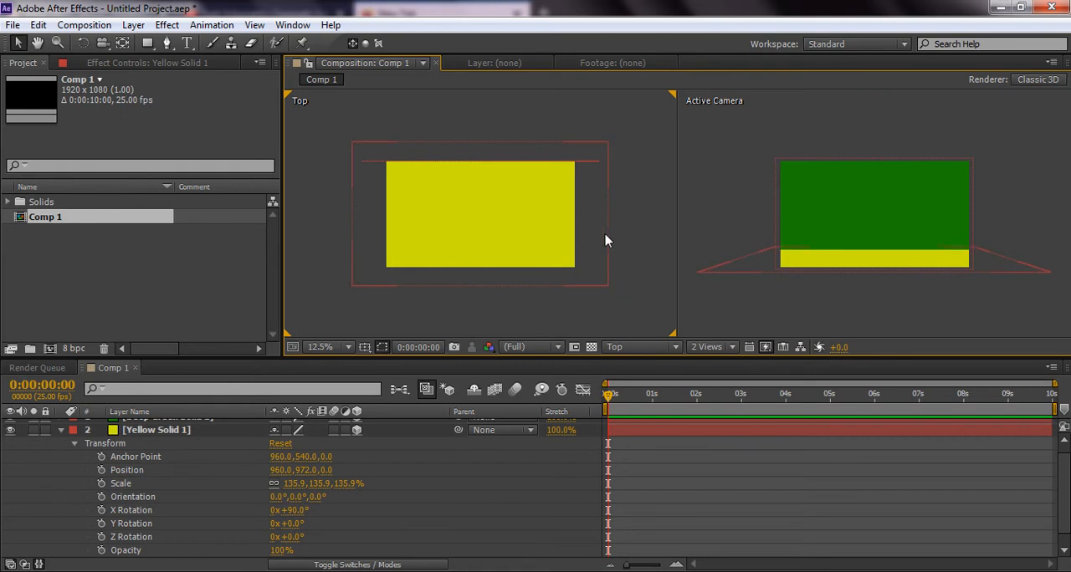
Change the Top view to Left and move the green wall back in depth to the floor's rear edge
left_click(625, 347)
left_click(637, 407)
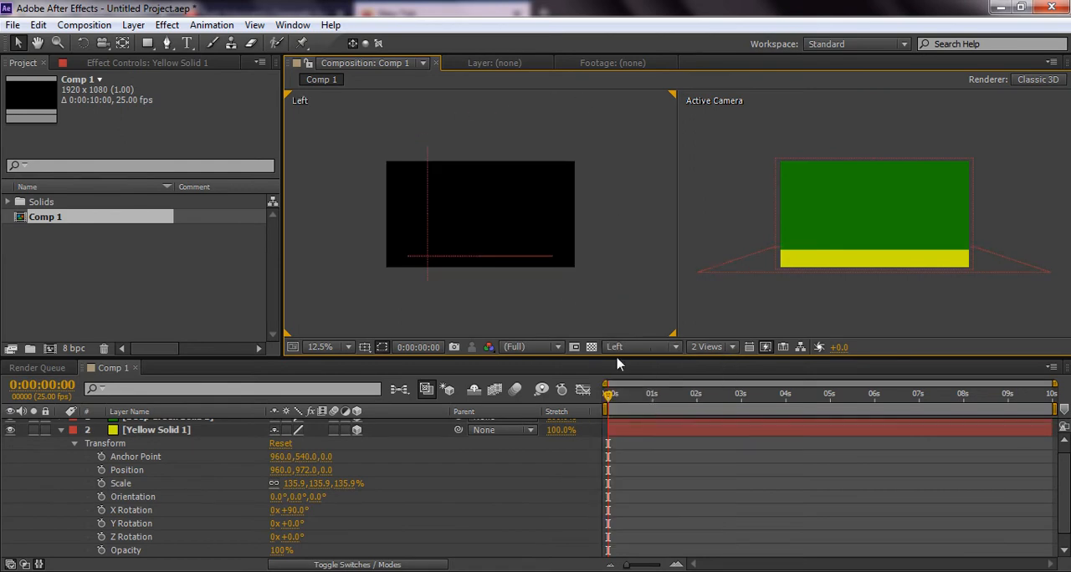
left_click(428, 267)
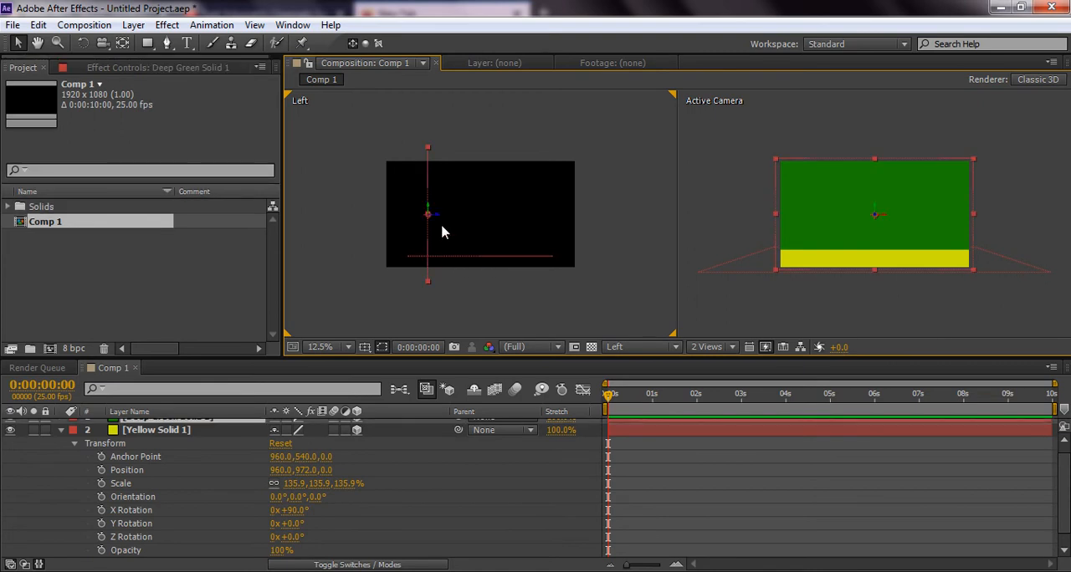
mouse_move(435, 217)
left_mouse_down()
mouse_move(404, 219)
mouse_move(421, 217)
left_mouse_up()
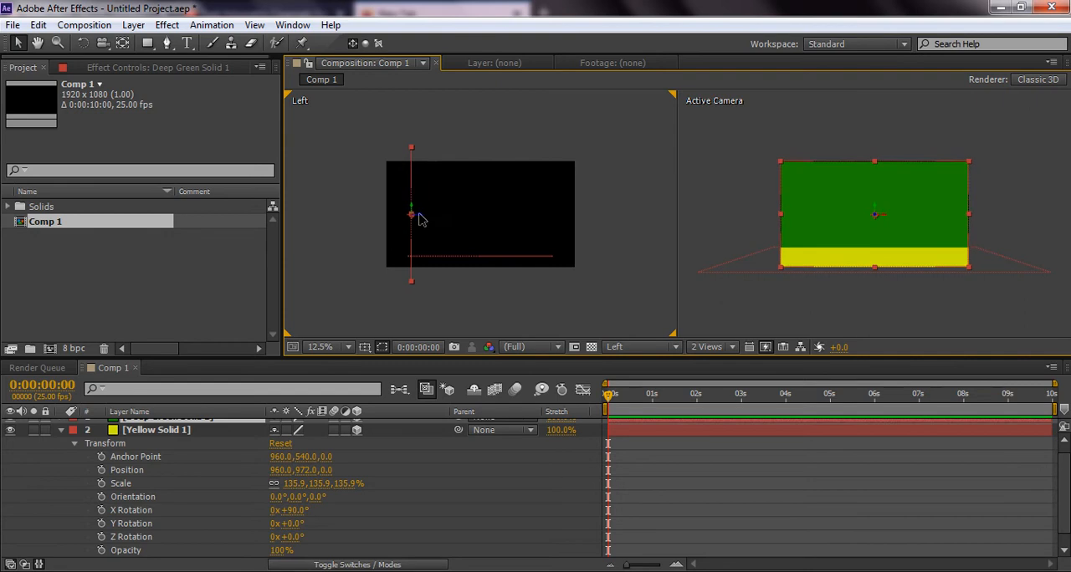
Collapse the yellow solid's properties and switch the Left view back to Top
left_click(446, 258)
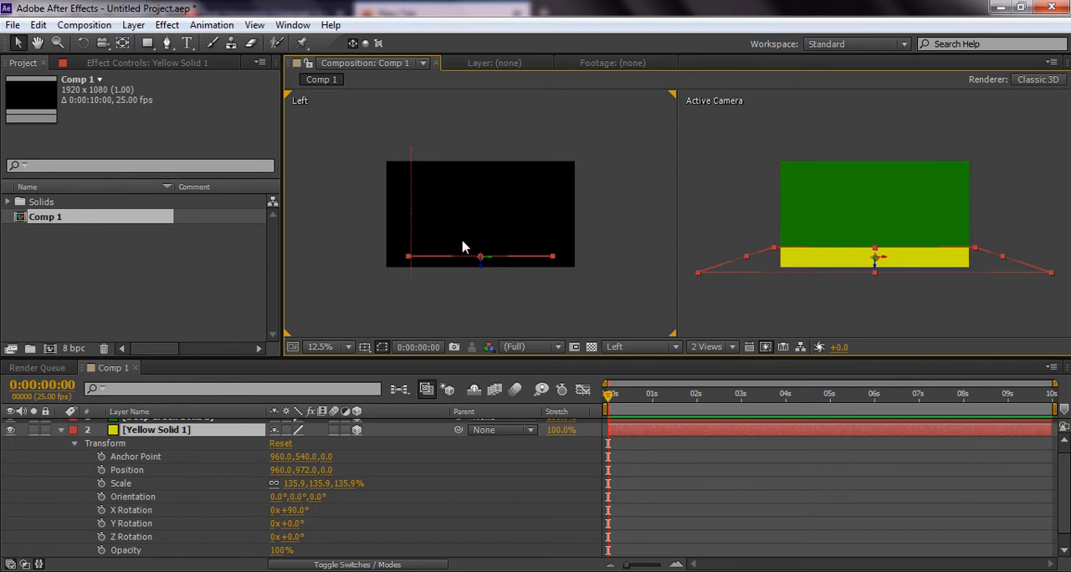
left_click(60, 430)
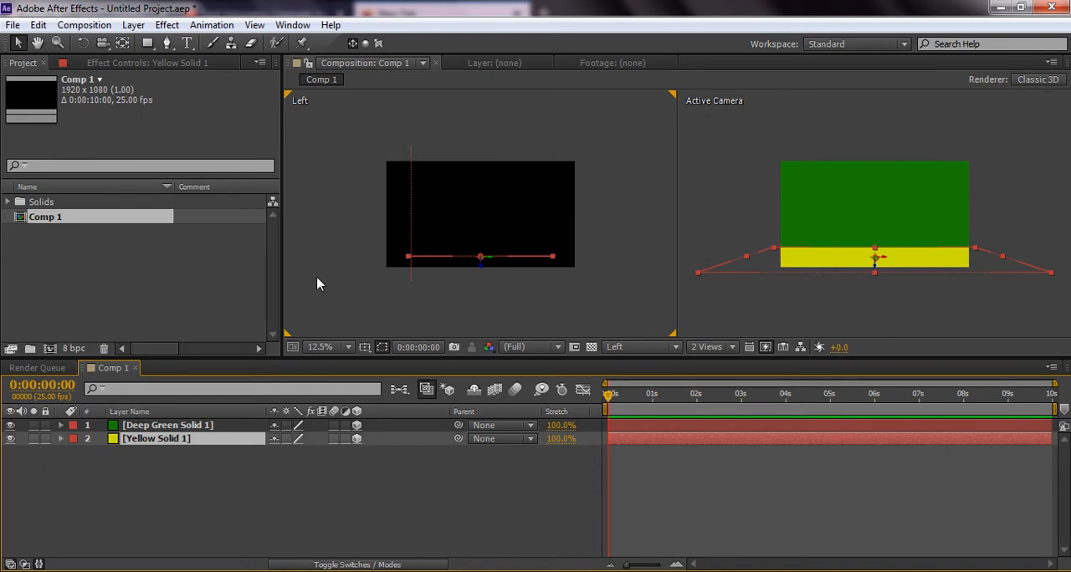
left_click(638, 351)
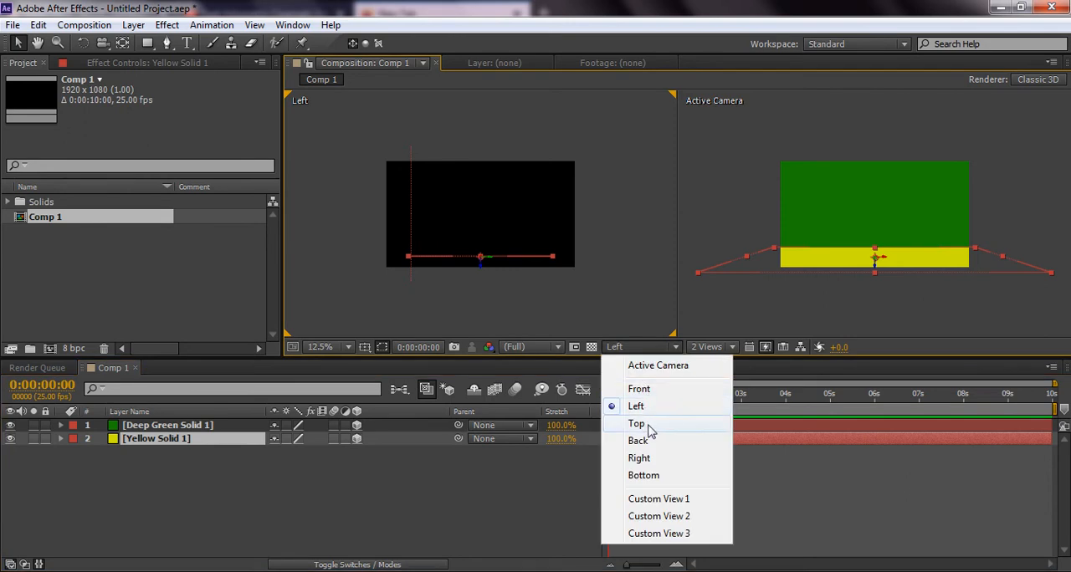
left_click(639, 424)
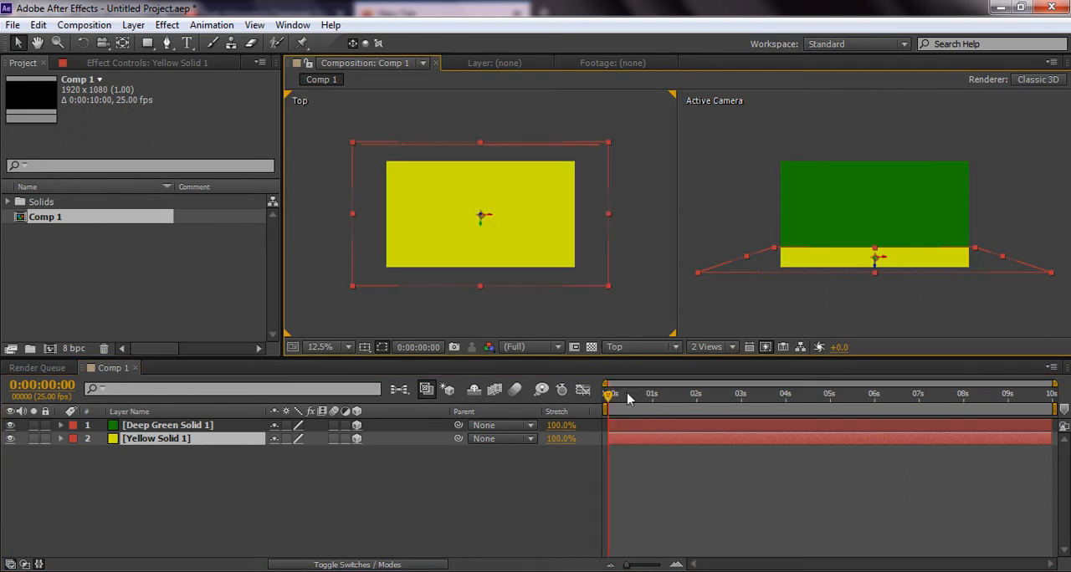
Add the text "ARENA" in the Active Camera view and move it down to just above the yellow floor
left_click(188, 44)
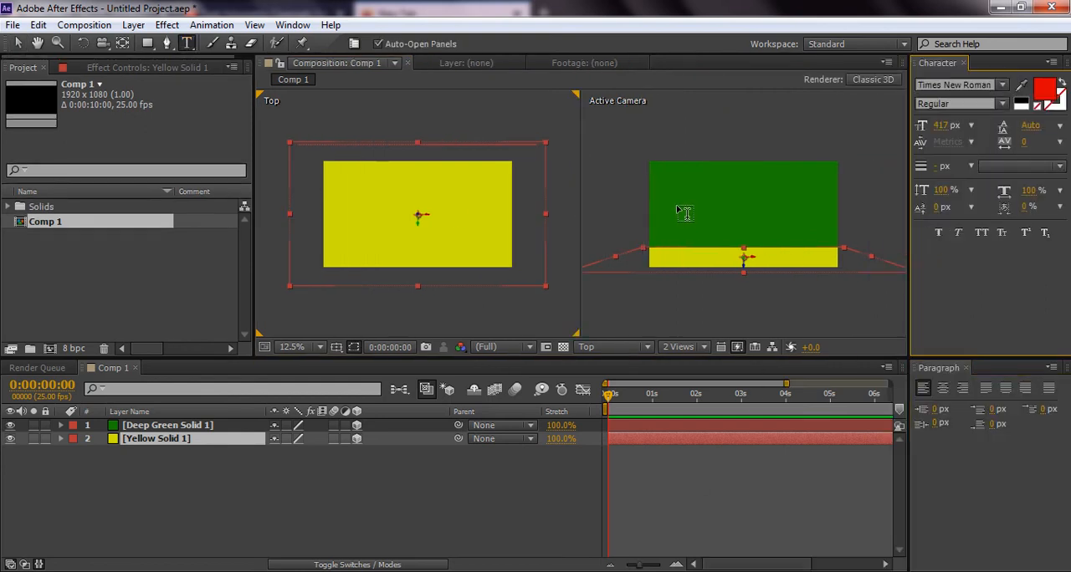
left_click(678, 212)
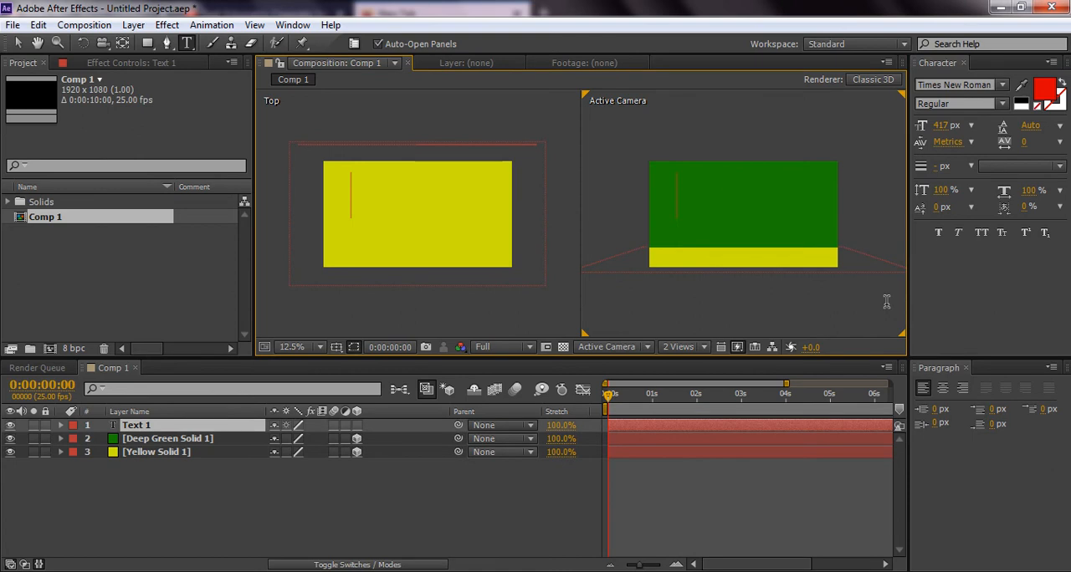
key("Caps_Lock")
type("AREN")
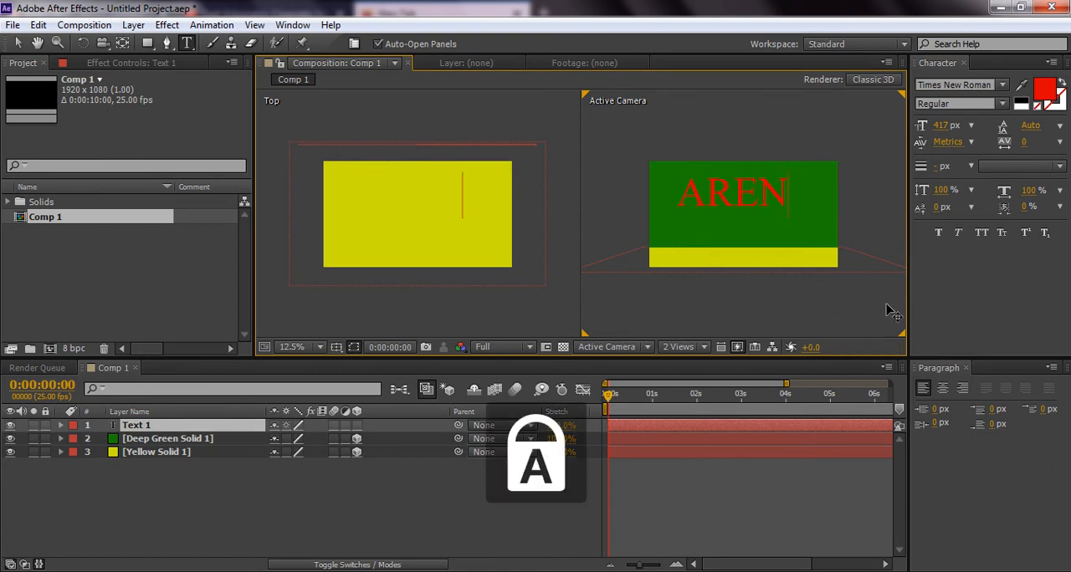
type("A")
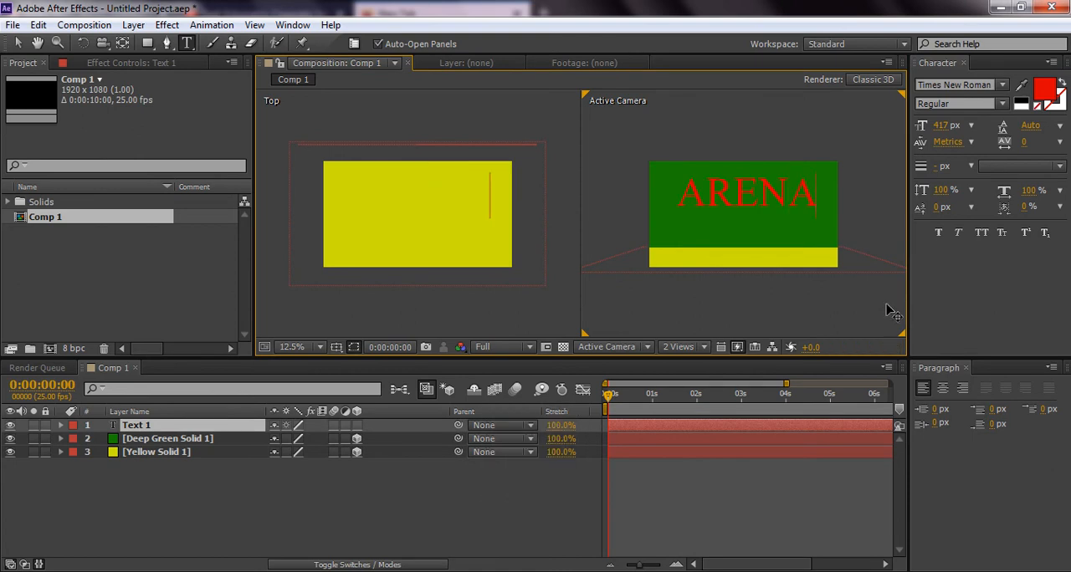
left_click(17, 43)
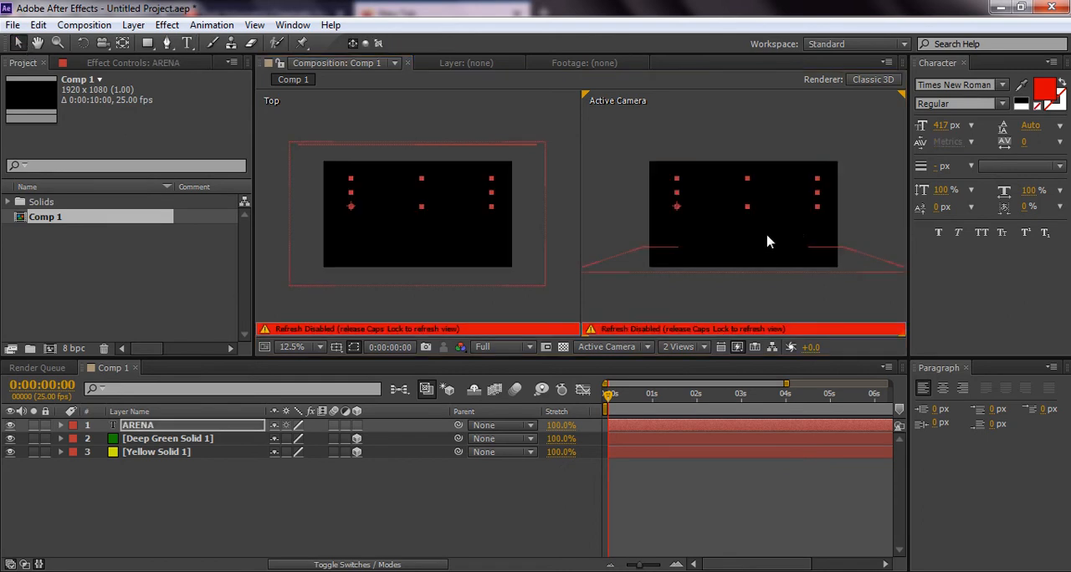
key("Caps_Lock")
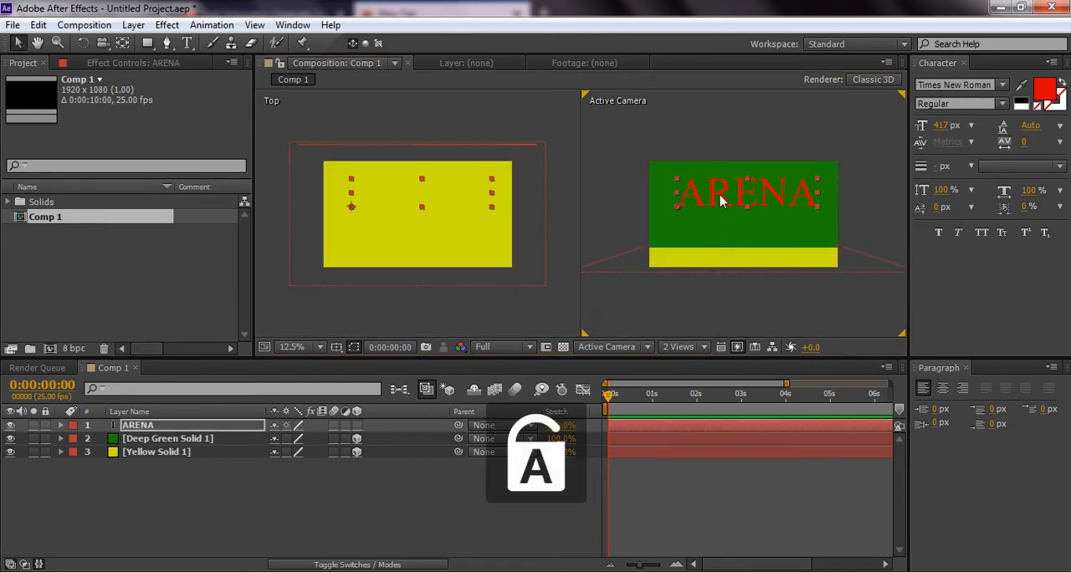
left_click_drag(721, 217, 722, 220)
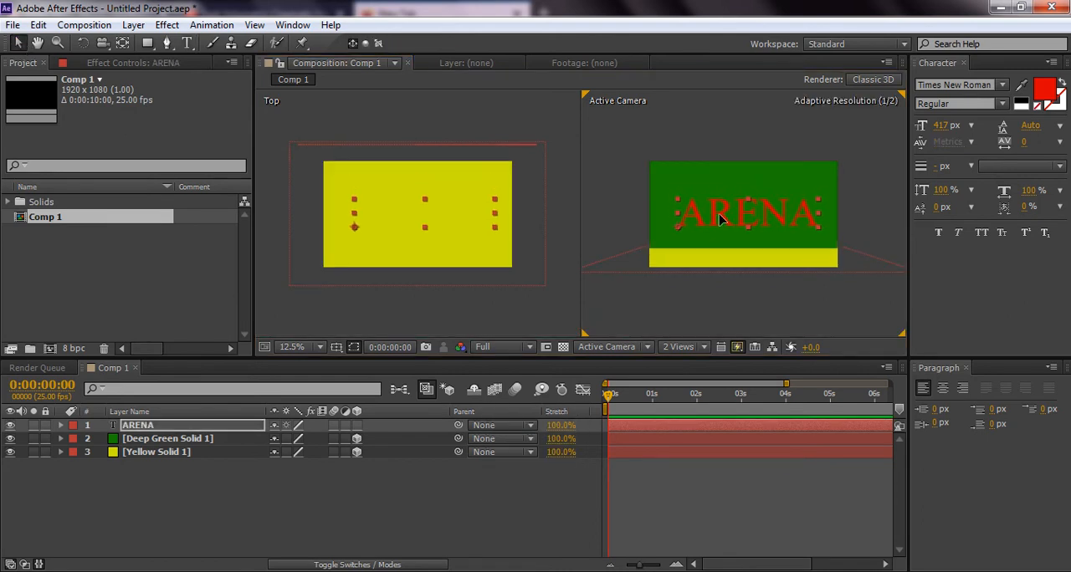
Set the ARENA text's font size to 350 px
left_click(945, 127)
type("35")
key("Return")
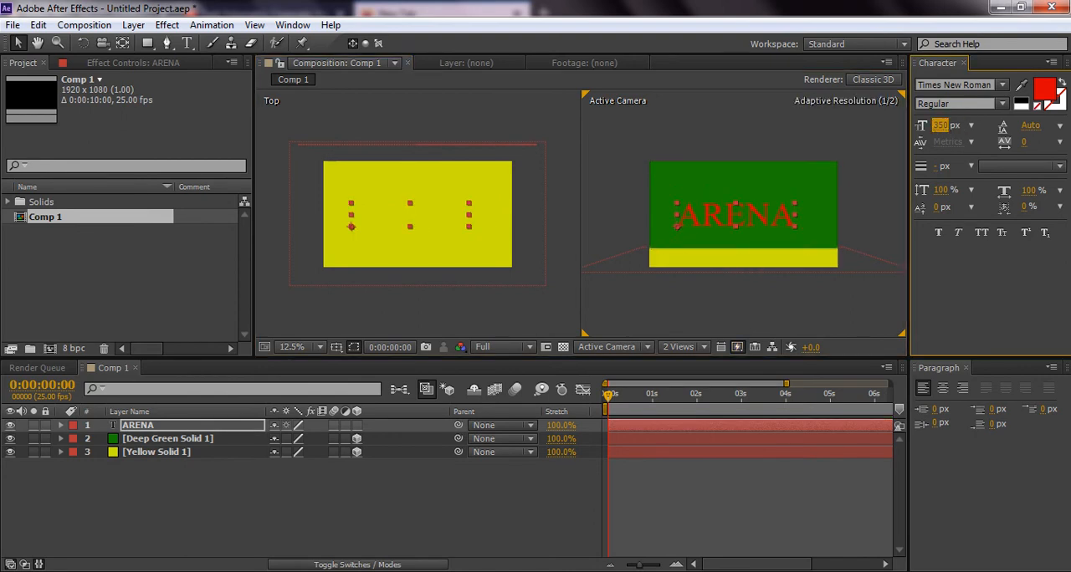
Recolour the ARENA text light blue and shift it slightly right and down in the Active Camera view
left_click(1045, 90)
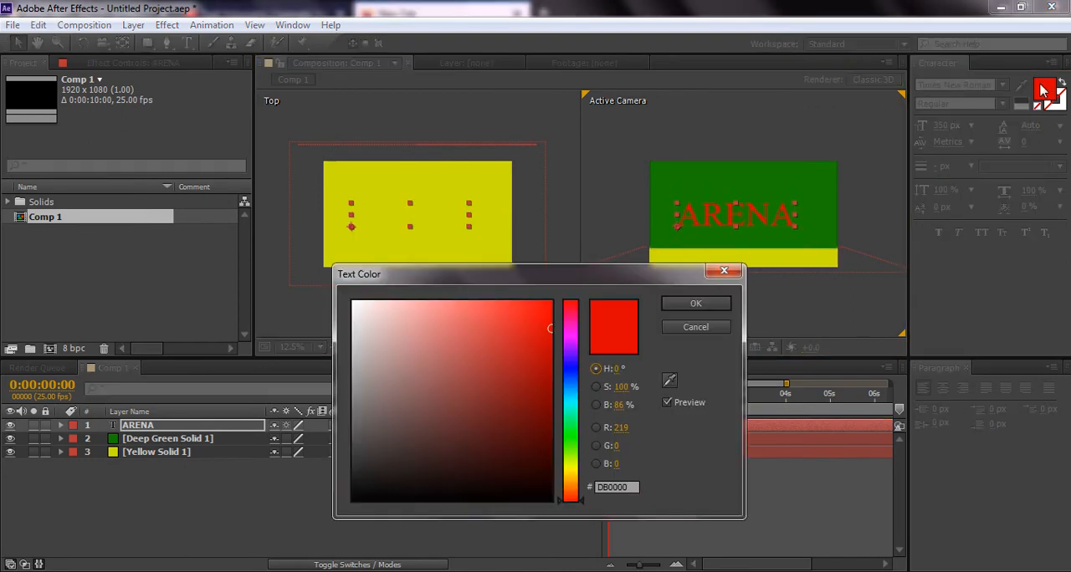
left_click(574, 399)
left_click(692, 305)
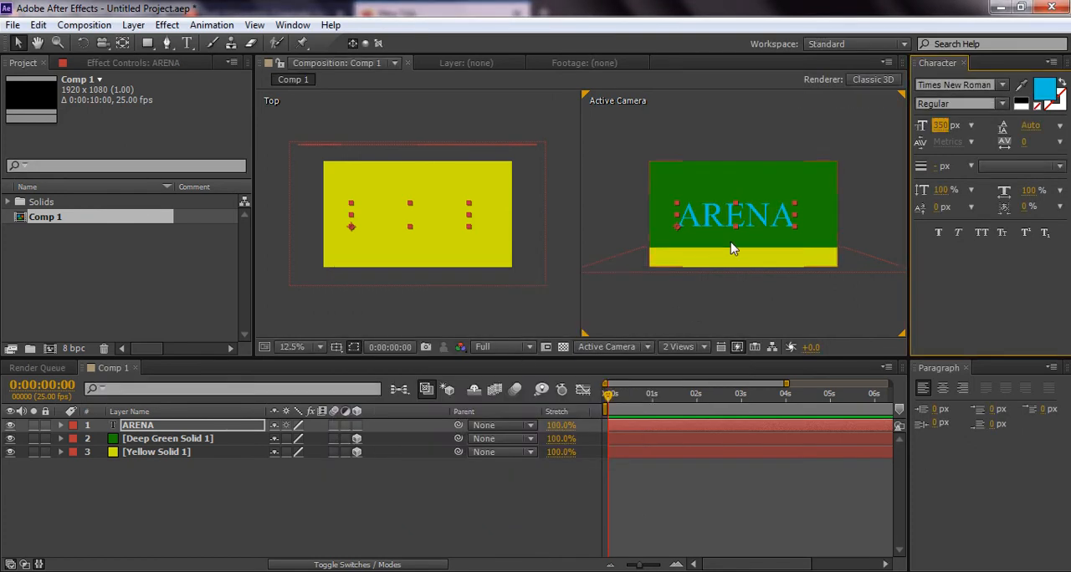
left_click_drag(733, 226, 738, 230)
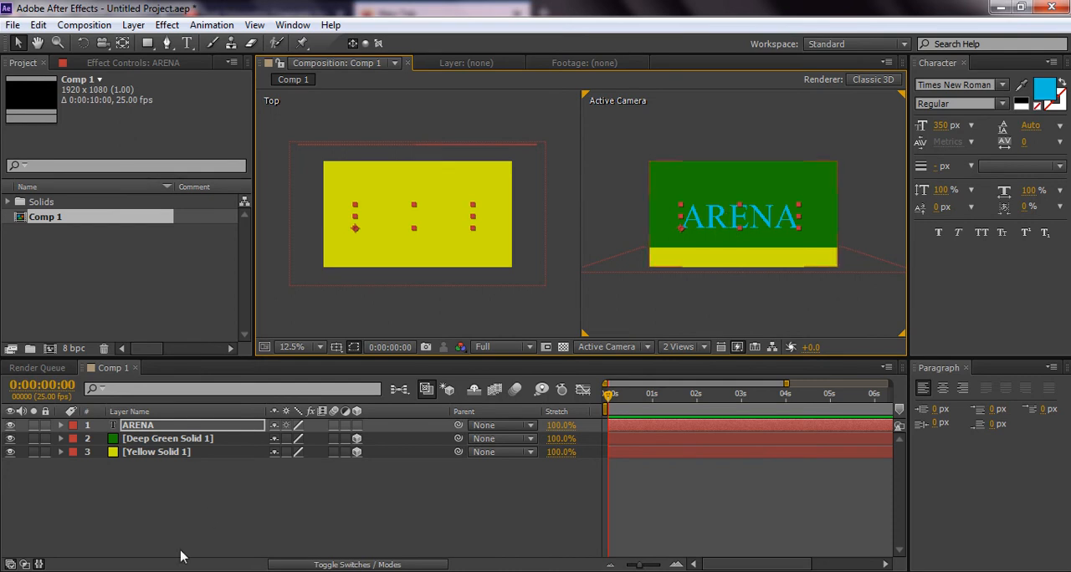
Add a new Spot light to the composition with the default 100% intensity, 90° cone angle and 50% cone feather
right_click(317, 522)
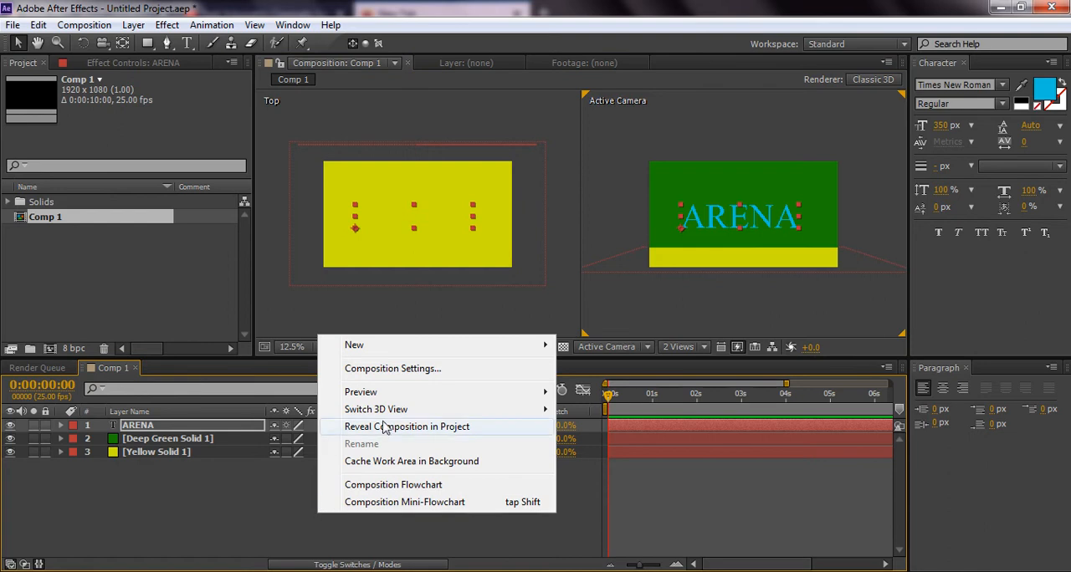
mouse_move(422, 351)
mouse_move(530, 351)
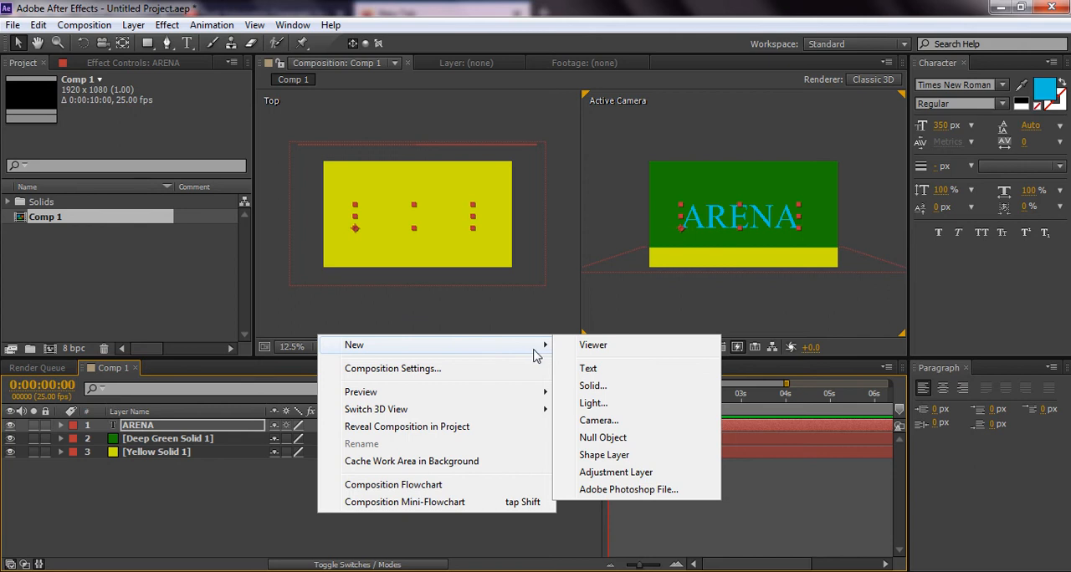
left_click(599, 400)
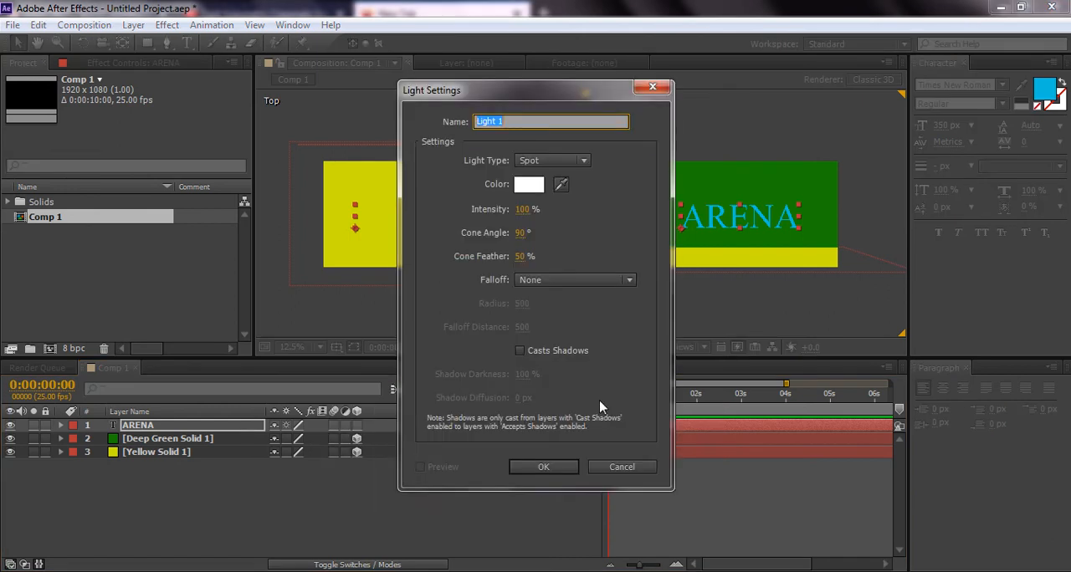
left_click(550, 161)
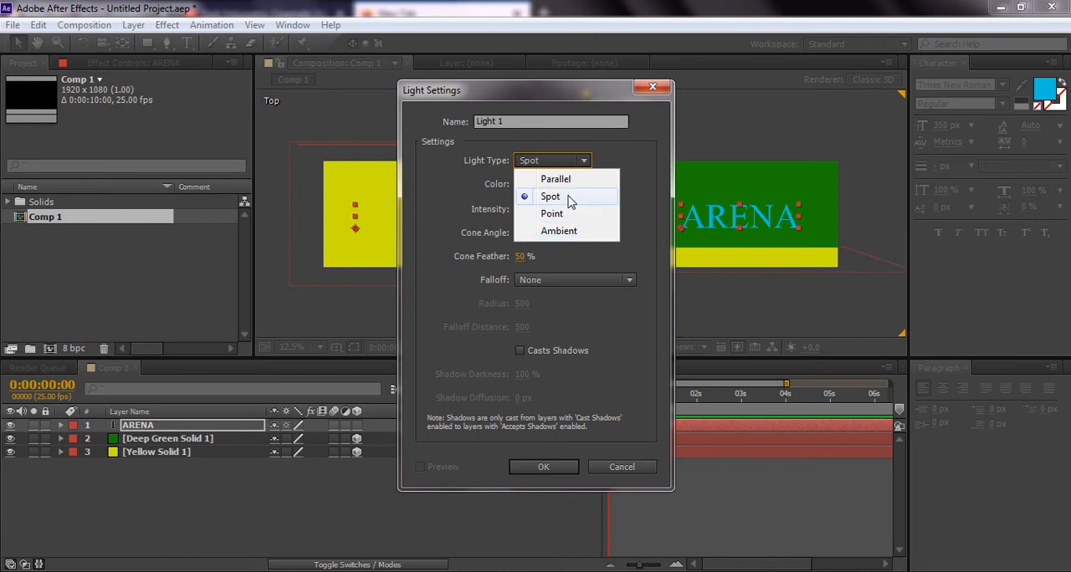
left_click(569, 202)
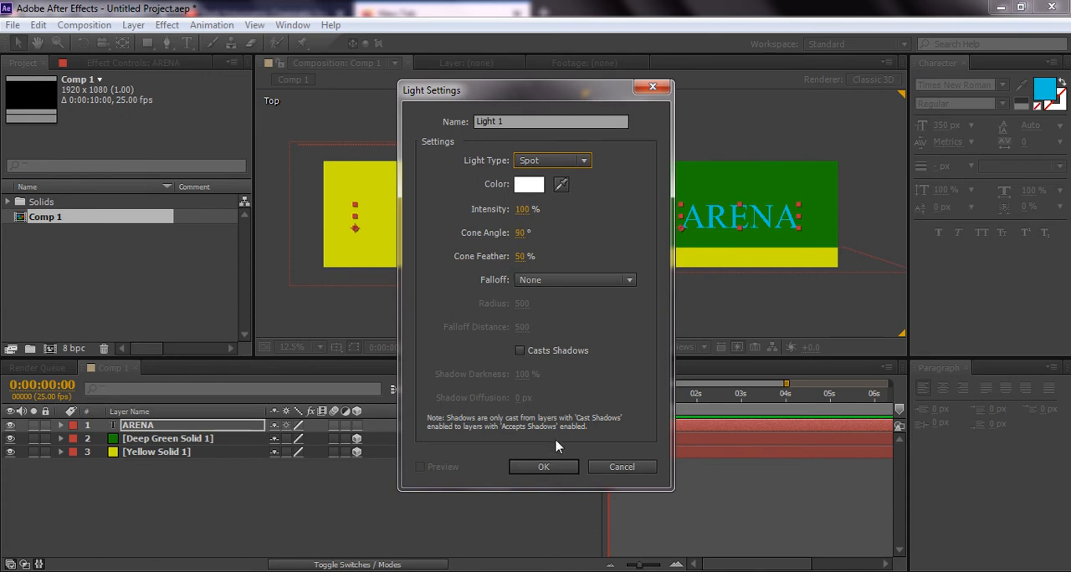
left_click(544, 467)
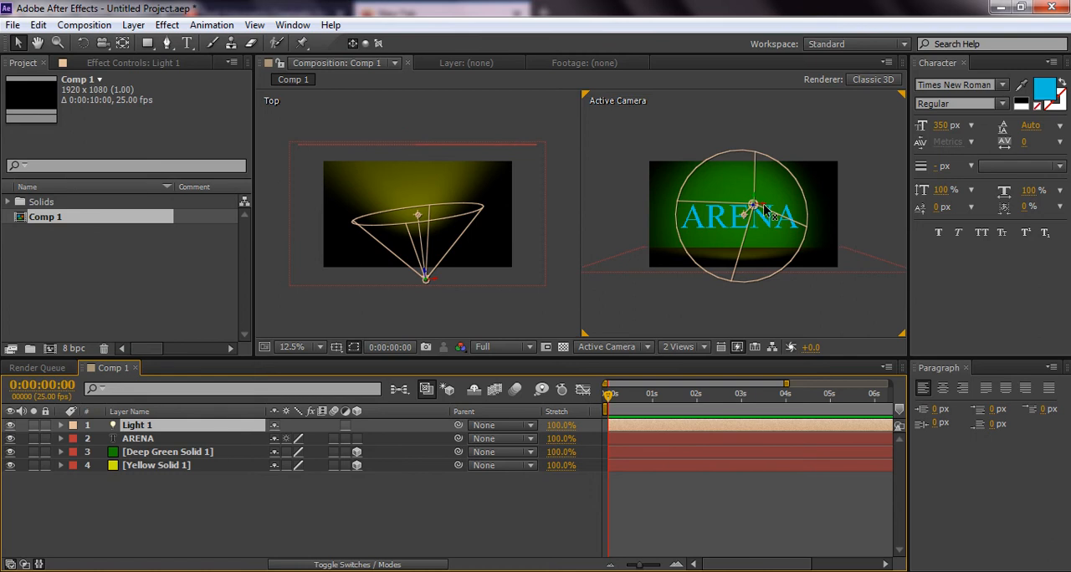
Reposition the spot light in front of the ARENA text and make the text a 3D layer
mouse_move(765, 211)
left_mouse_down()
mouse_move(695, 208)
mouse_move(874, 219)
mouse_move(746, 219)
mouse_move(757, 218)
mouse_move(741, 165)
mouse_move(755, 222)
mouse_move(757, 214)
left_mouse_up()
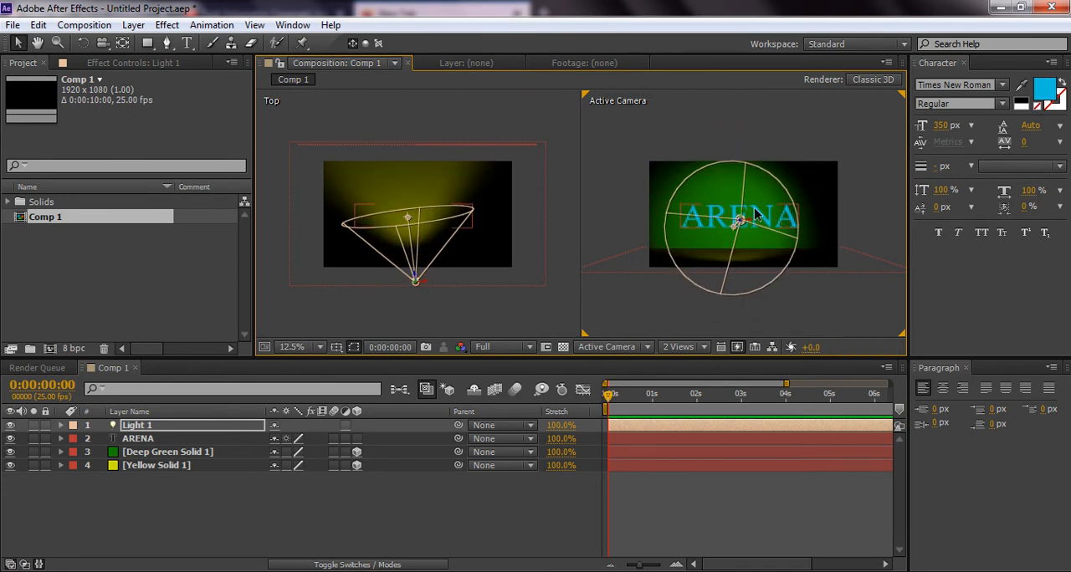
mouse_move(743, 220)
left_mouse_down()
mouse_move(778, 201)
mouse_move(763, 226)
left_mouse_up()
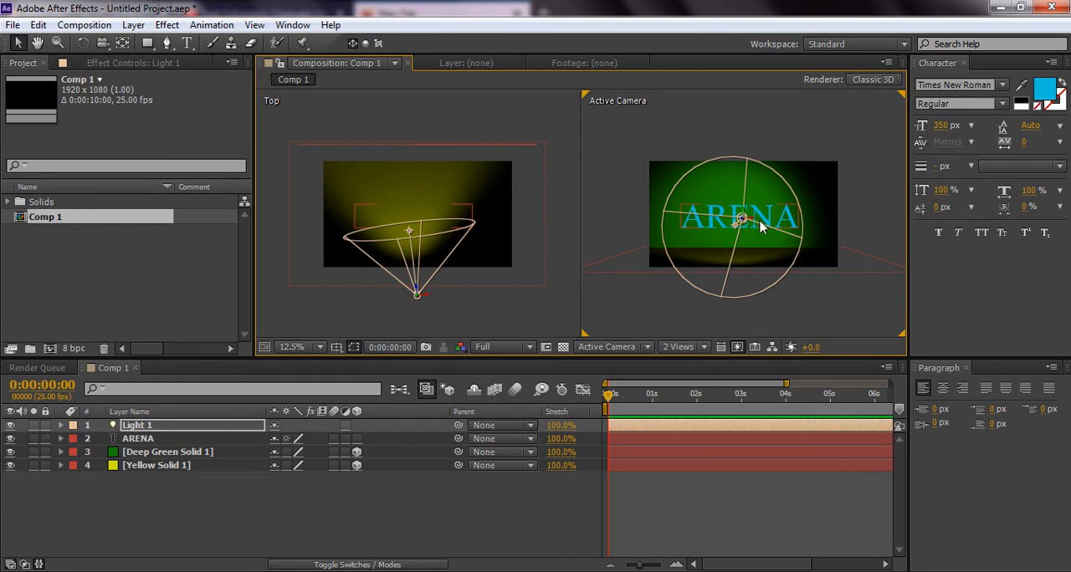
mouse_move(750, 225)
left_mouse_down()
mouse_move(847, 221)
mouse_move(744, 221)
left_mouse_up()
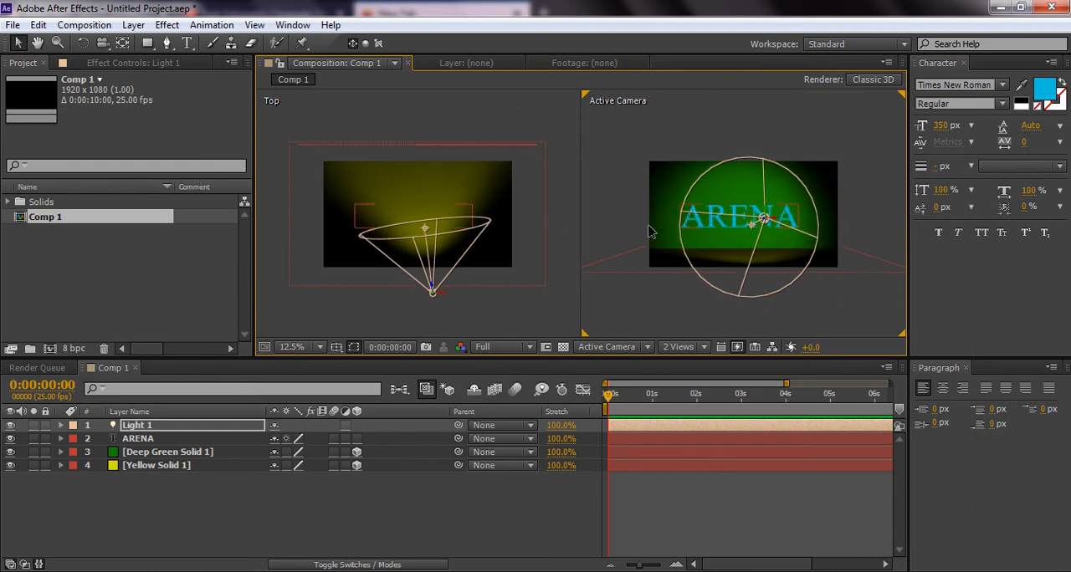
left_click(356, 440)
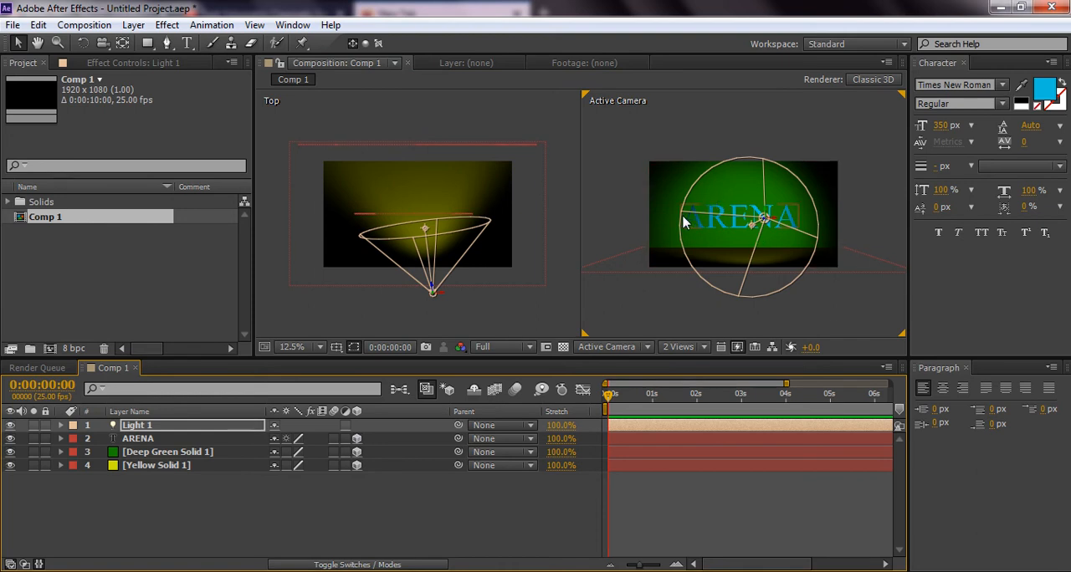
left_click_drag(770, 222, 744, 232)
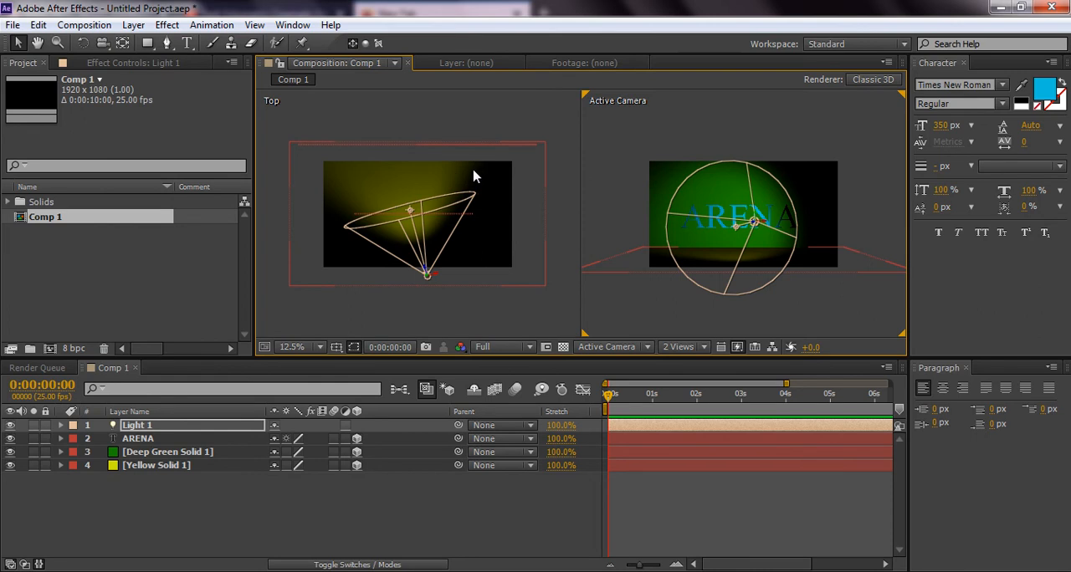
Expand the spot light's Light Options properties in the timeline
left_click(61, 426)
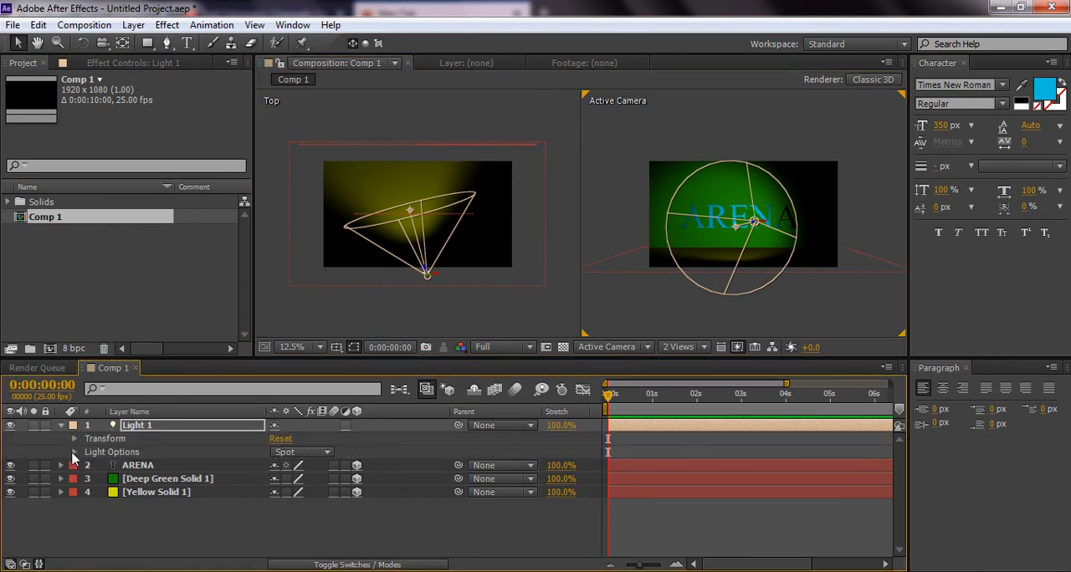
left_click(74, 452)
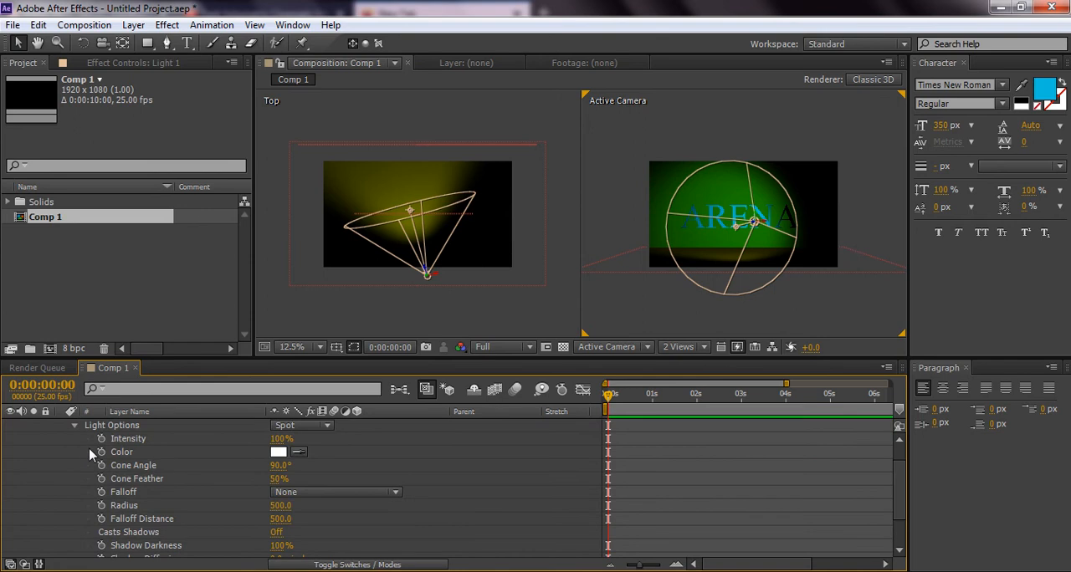
Try red (E00C0C) as the spot light's colour and restore it to white (FFFFFF)
left_click(277, 452)
left_click(541, 326)
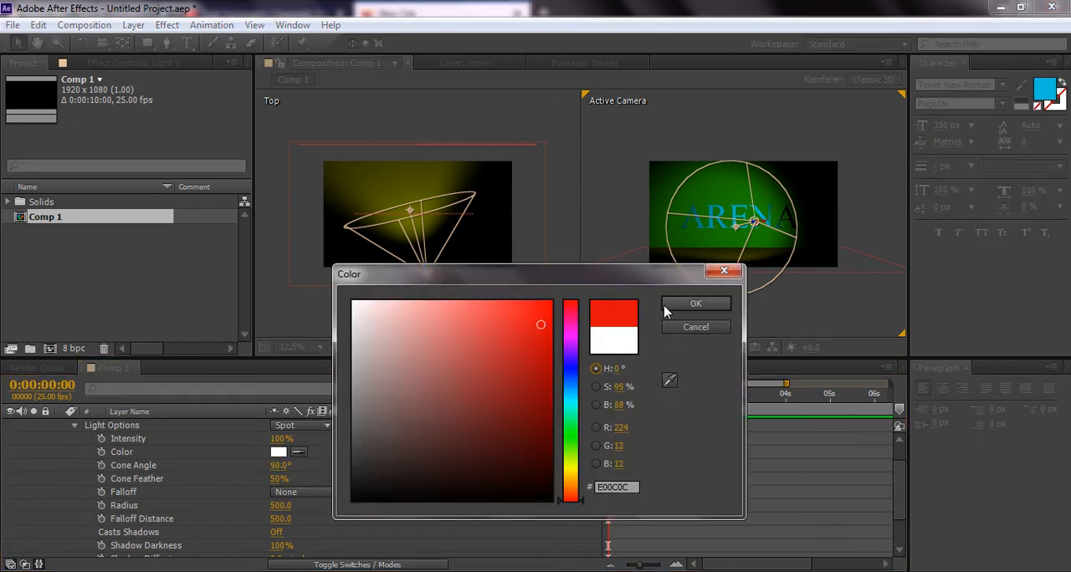
left_click(695, 303)
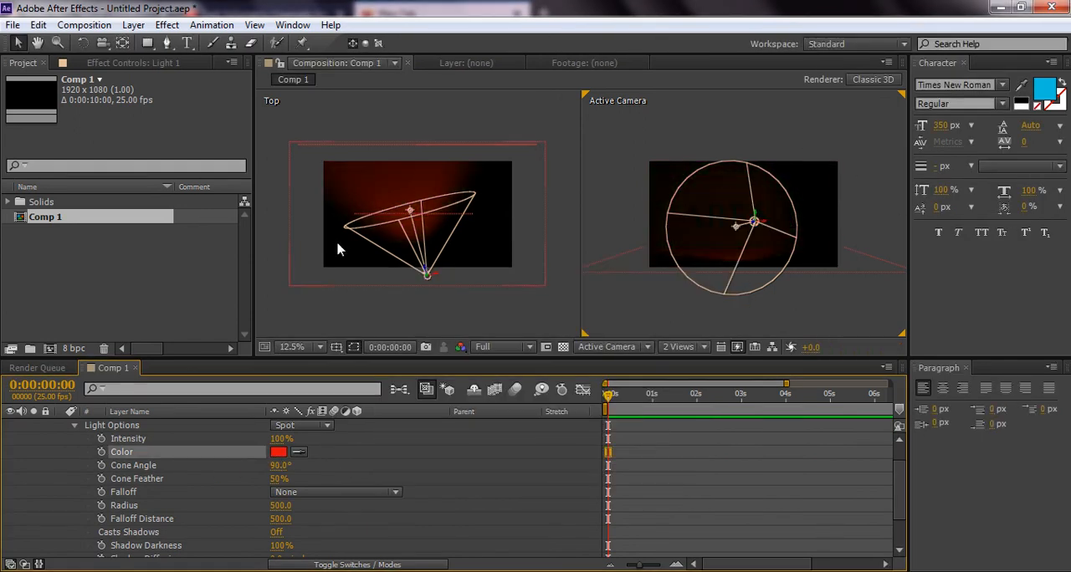
left_click(278, 453)
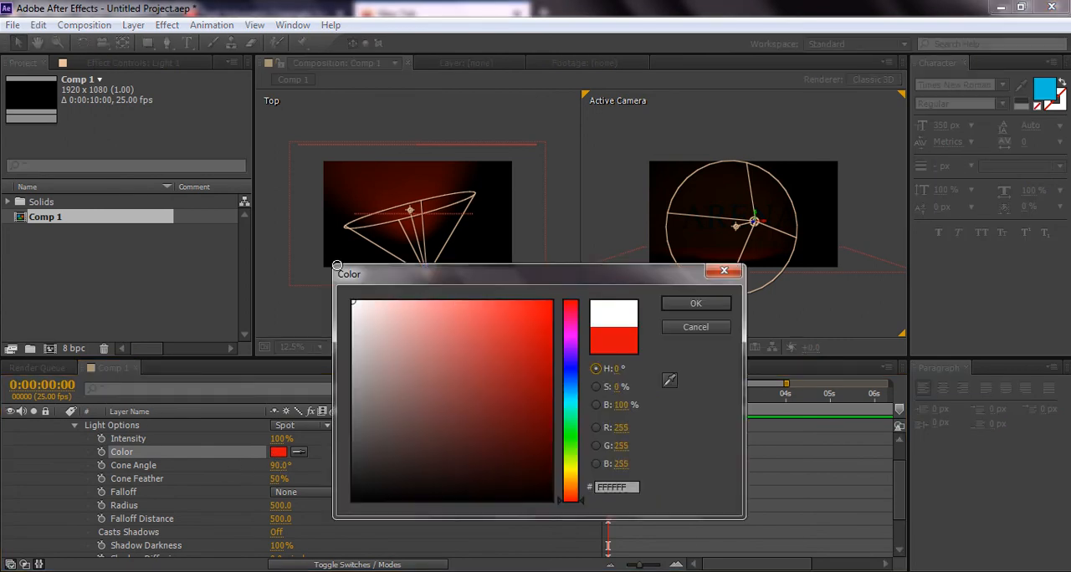
left_click(695, 303)
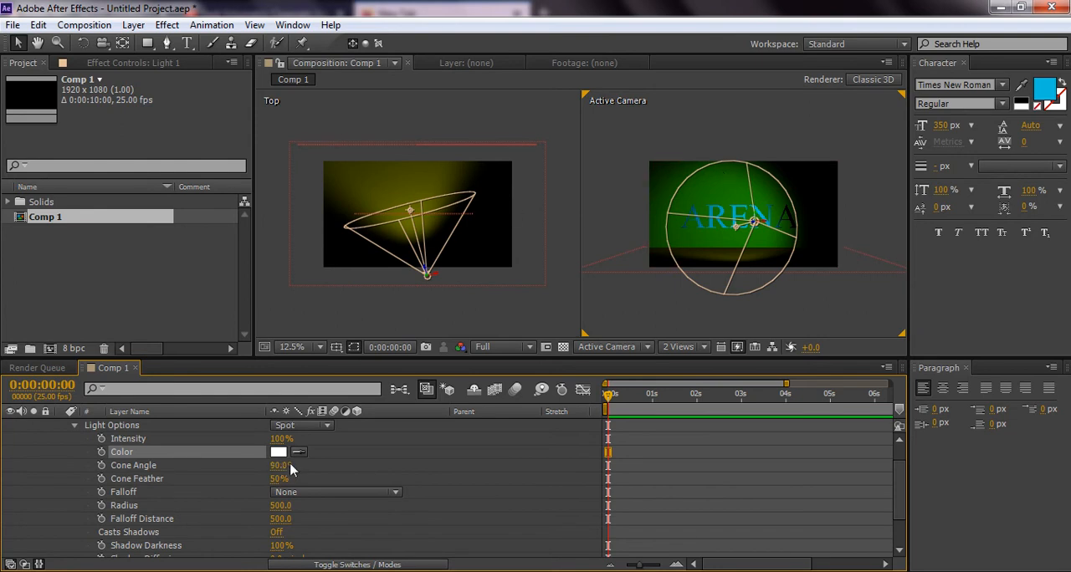
Narrow the spot light's cone angle to 74° and set its radius to 199
left_click_drag(280, 465, 245, 465)
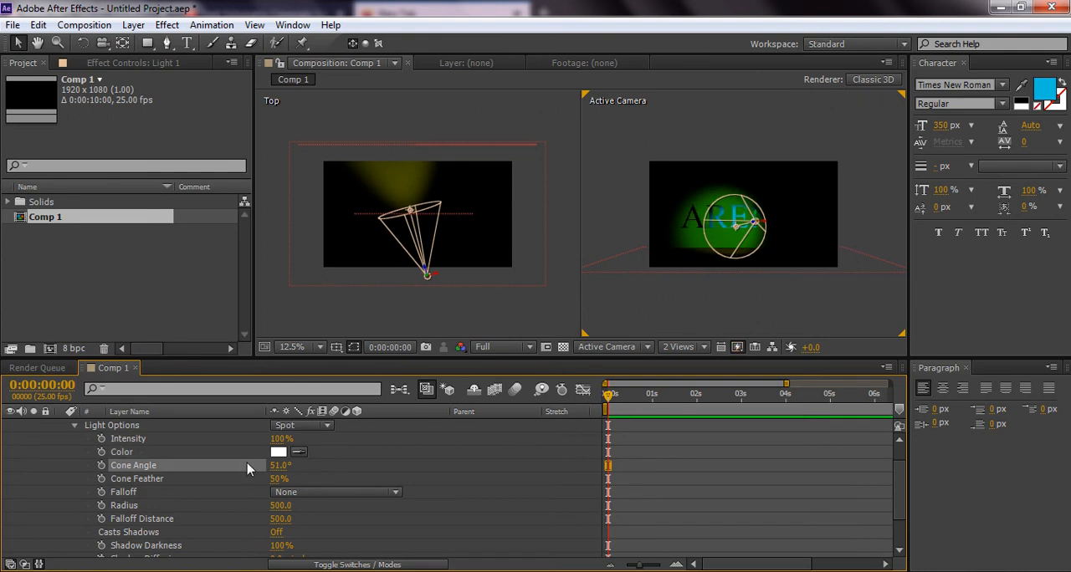
left_click_drag(275, 465, 295, 465)
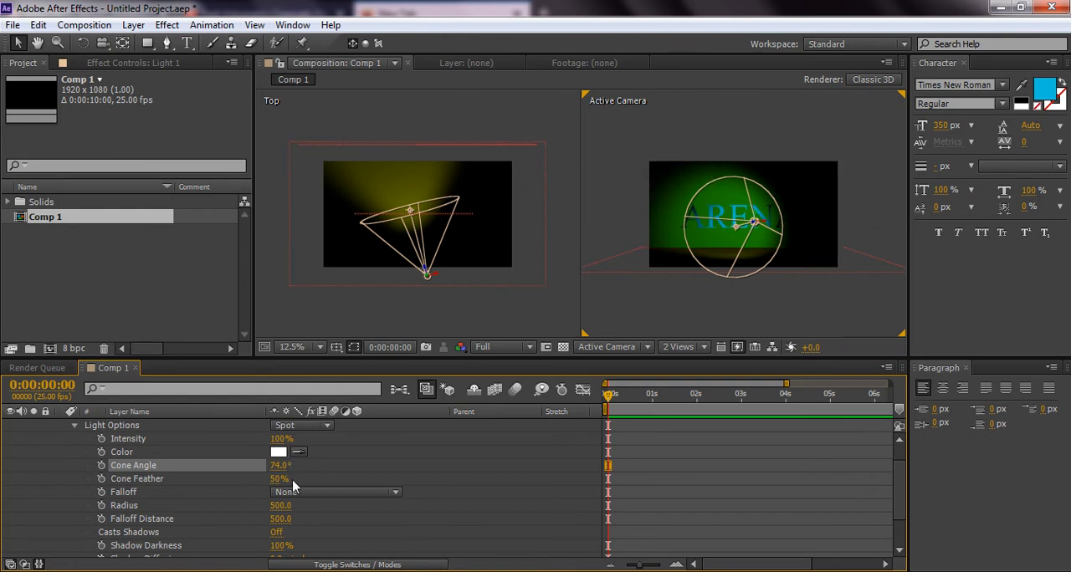
left_click_drag(282, 511, 215, 498)
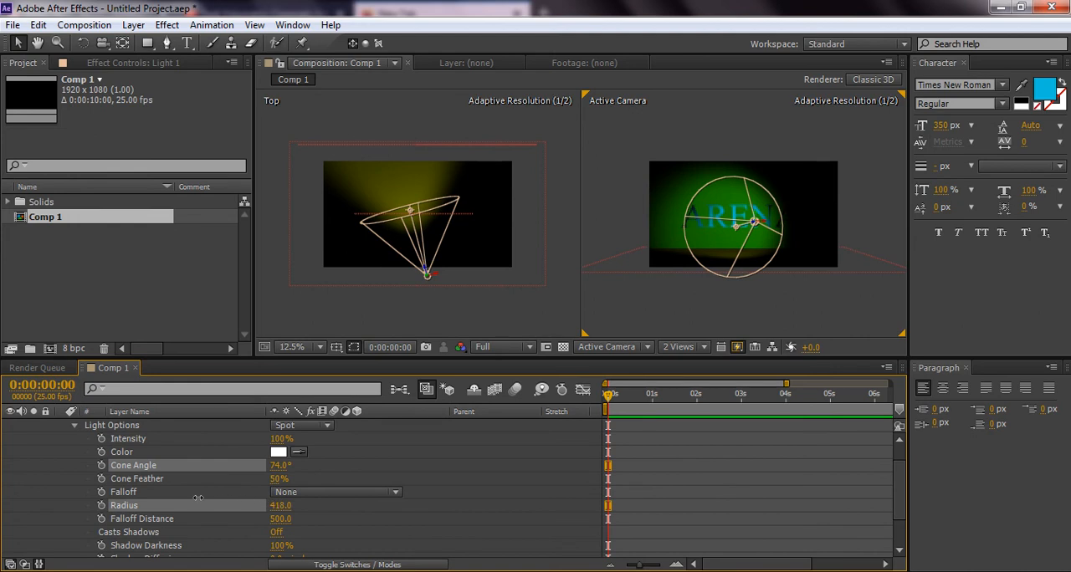
left_click_drag(101, 496, 59, 499)
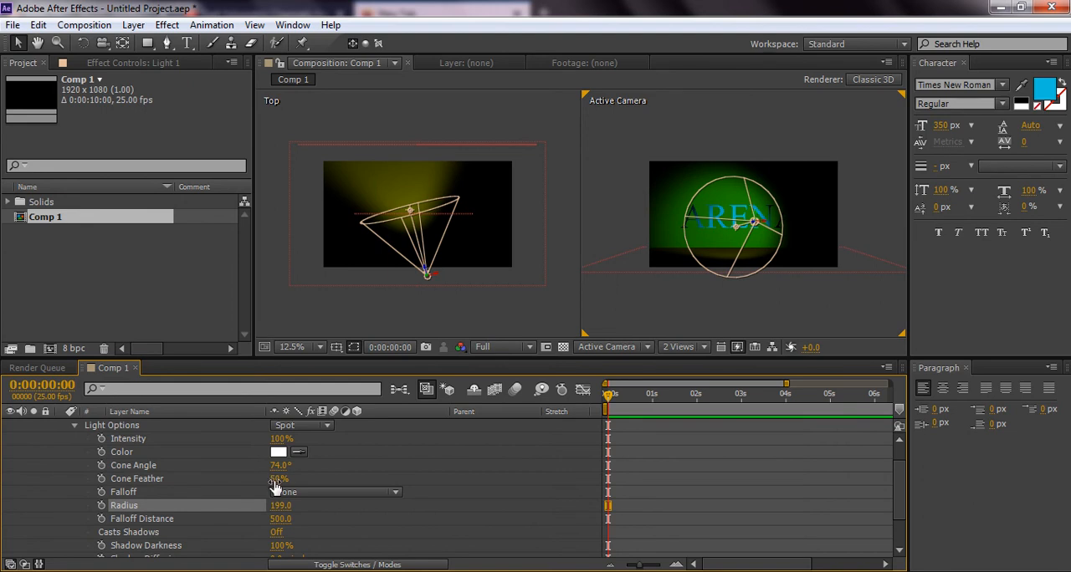
Try hard and soft light edges with cone feathers of 1% and 100%, and settle on 83%
left_click_drag(270, 484, 215, 474)
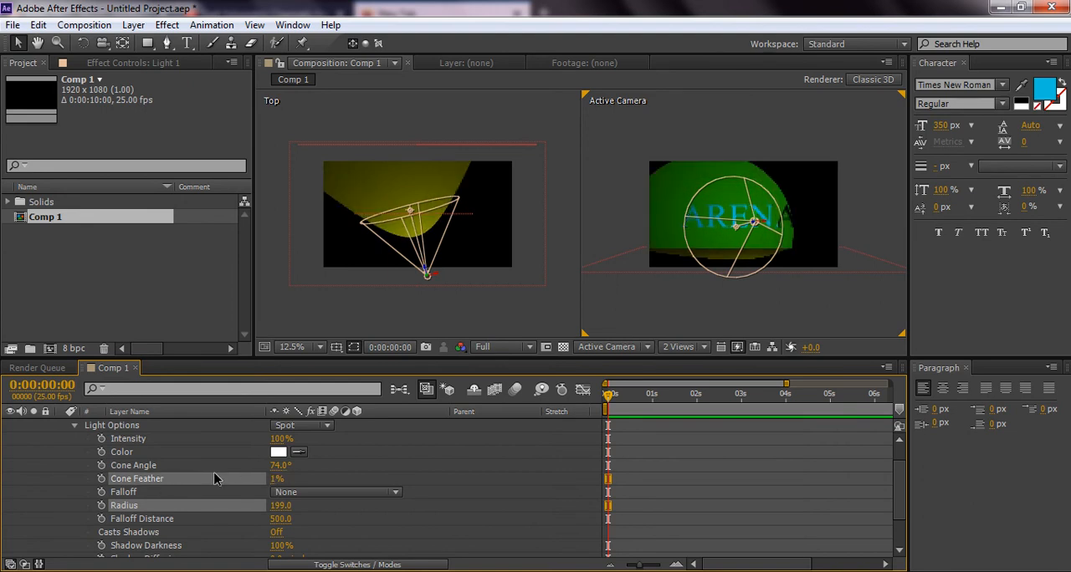
left_click(215, 474)
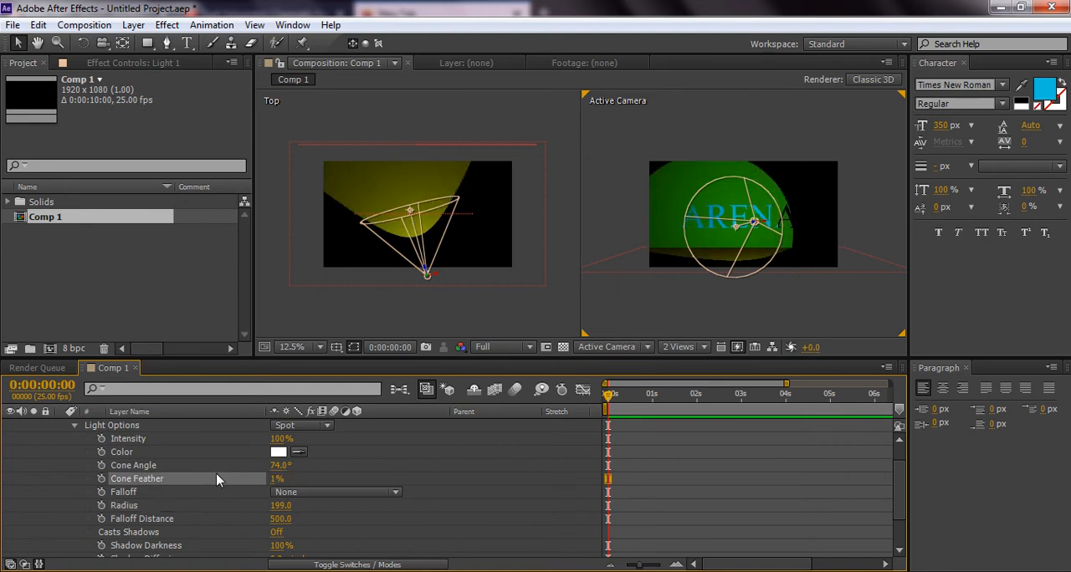
left_click_drag(272, 479, 389, 478)
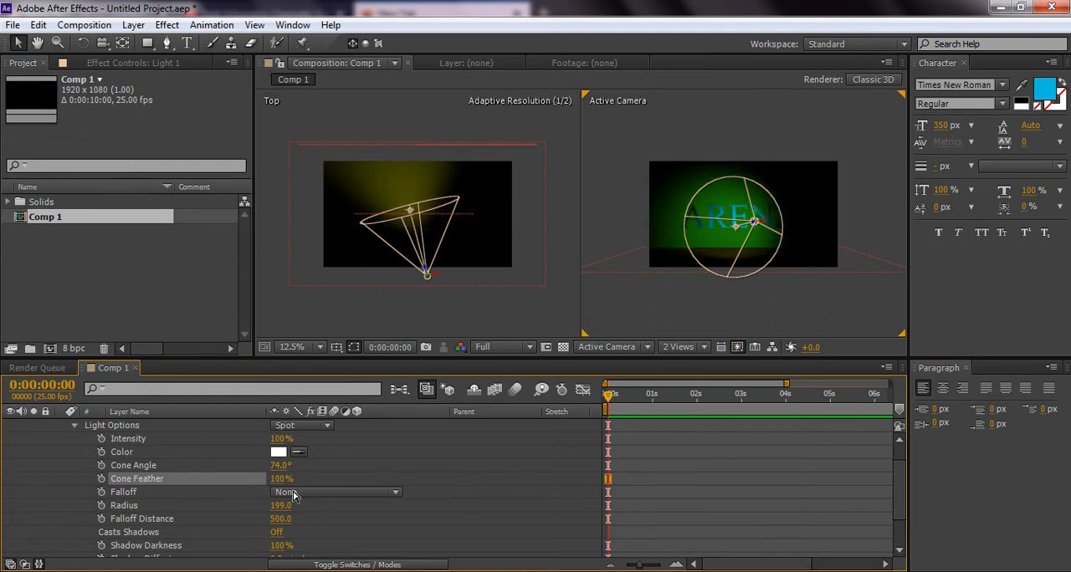
left_click_drag(277, 478, 266, 480)
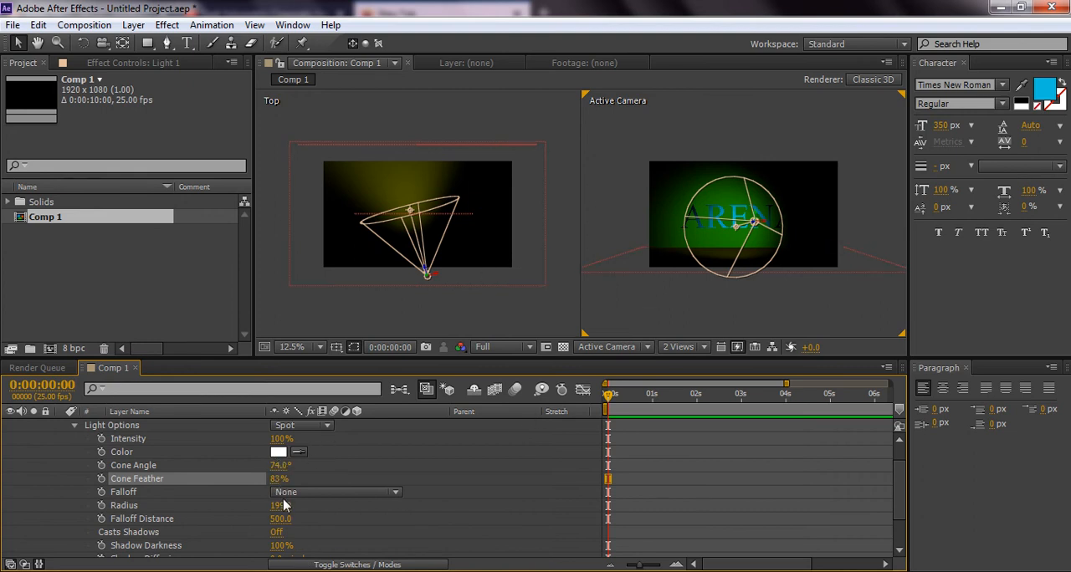
Set the spot light's radius to 47 and its falloff distance to 581
left_click_drag(281, 507, 159, 505)
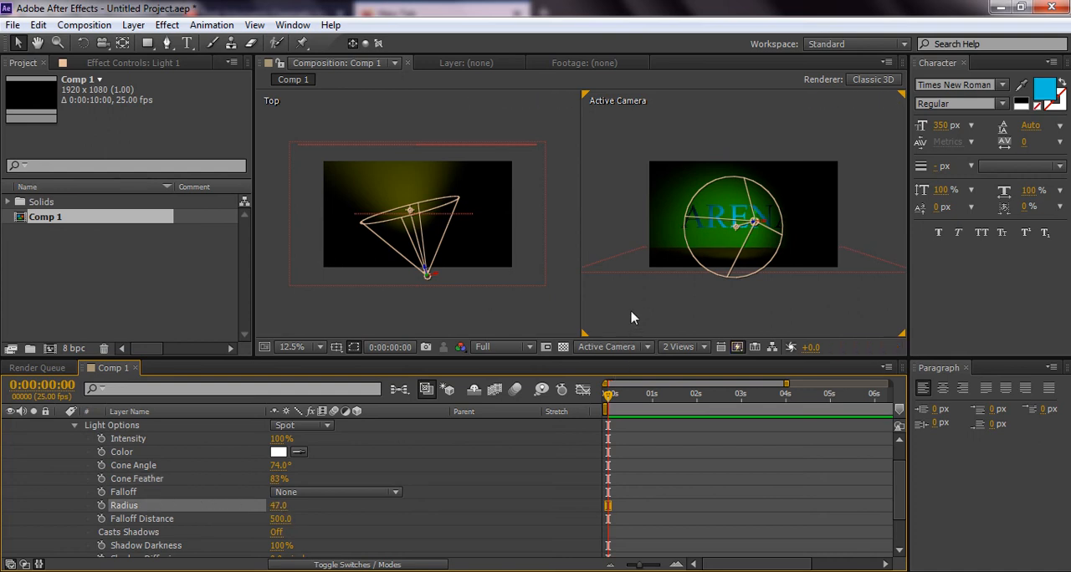
left_click_drag(279, 519, 332, 523)
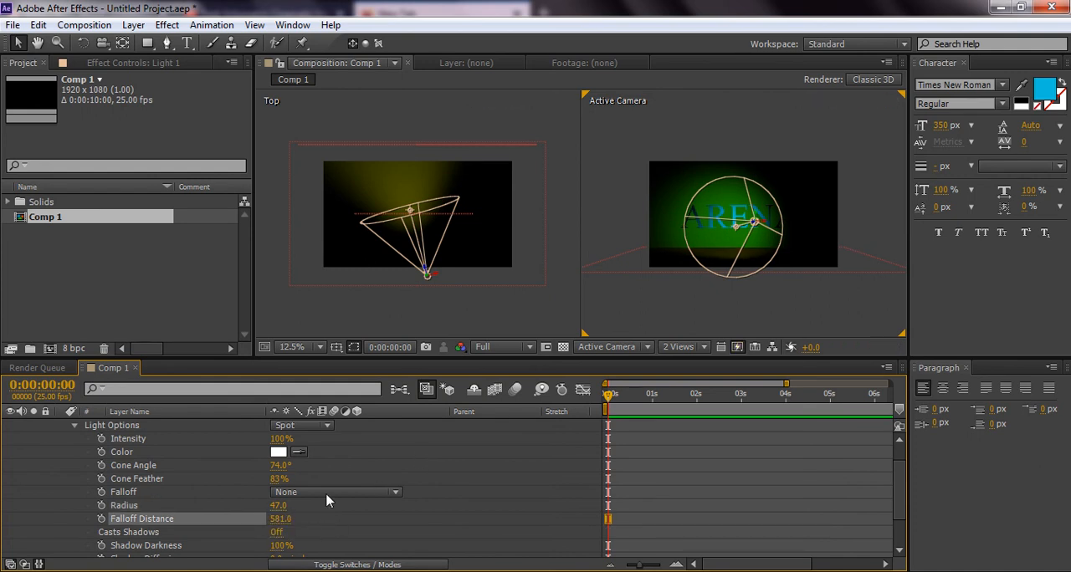
Re-aim the spot light using a point of interest Y of about 598, a Y position of 592.3 and a Y rotation of -12°
mouse_move(737, 234)
left_mouse_down()
mouse_move(724, 231)
mouse_move(738, 224)
left_mouse_up()
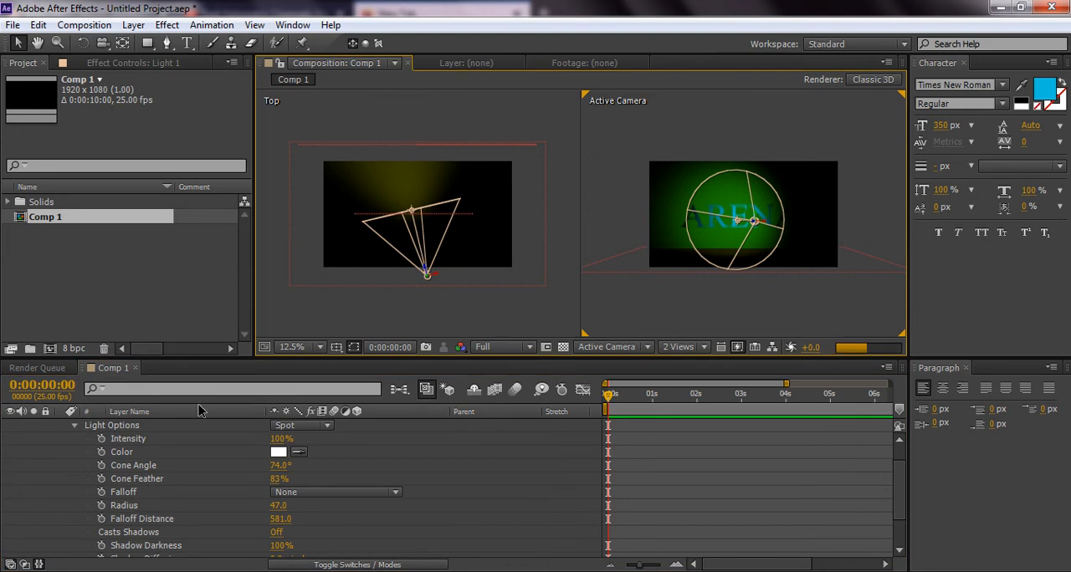
scroll(74, 456, "up", 1)
left_click(74, 439)
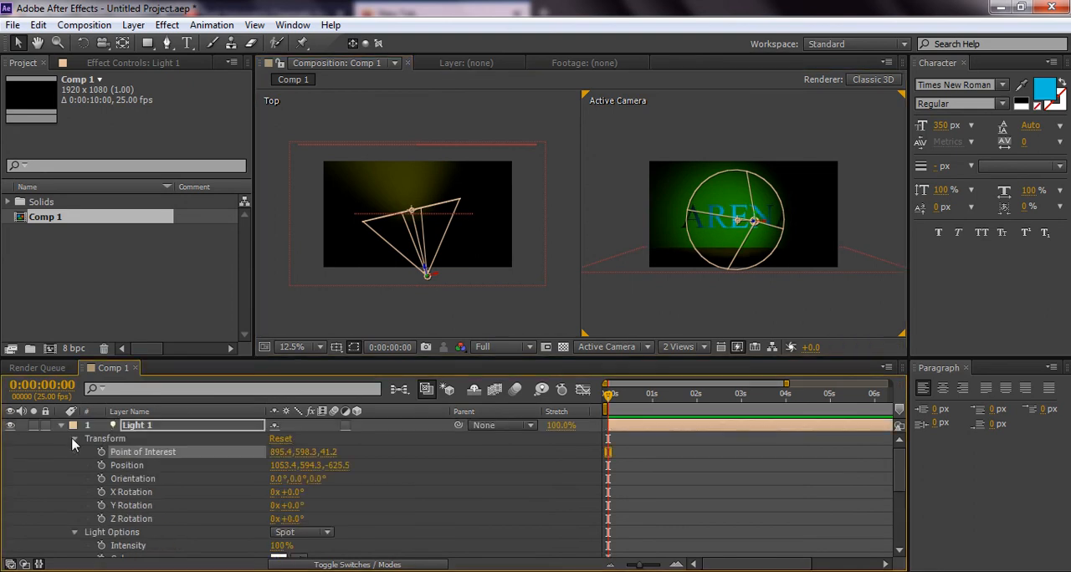
left_click_drag(312, 471, 358, 465)
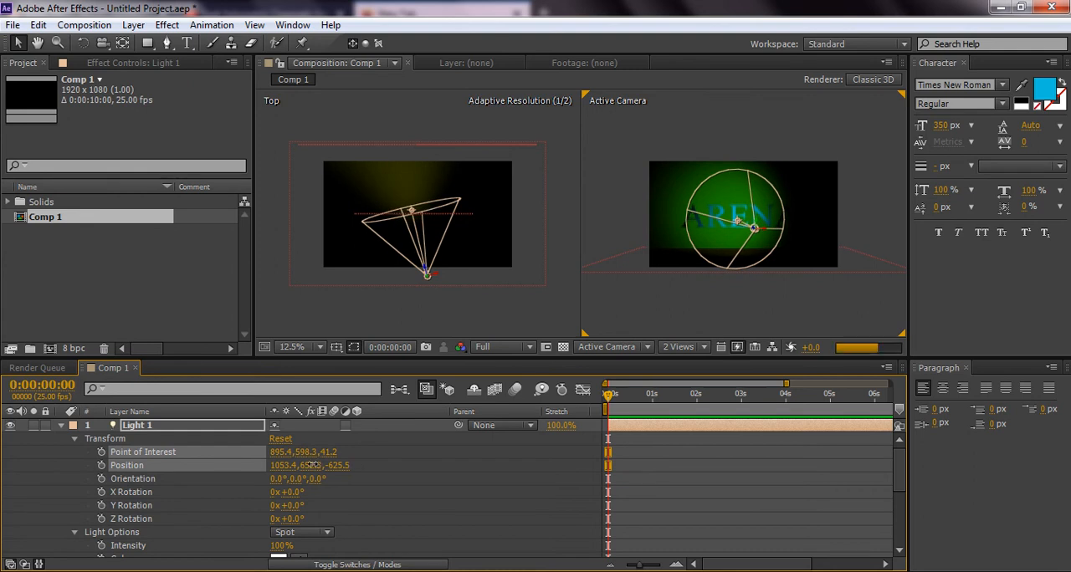
left_click_drag(299, 505, 286, 485)
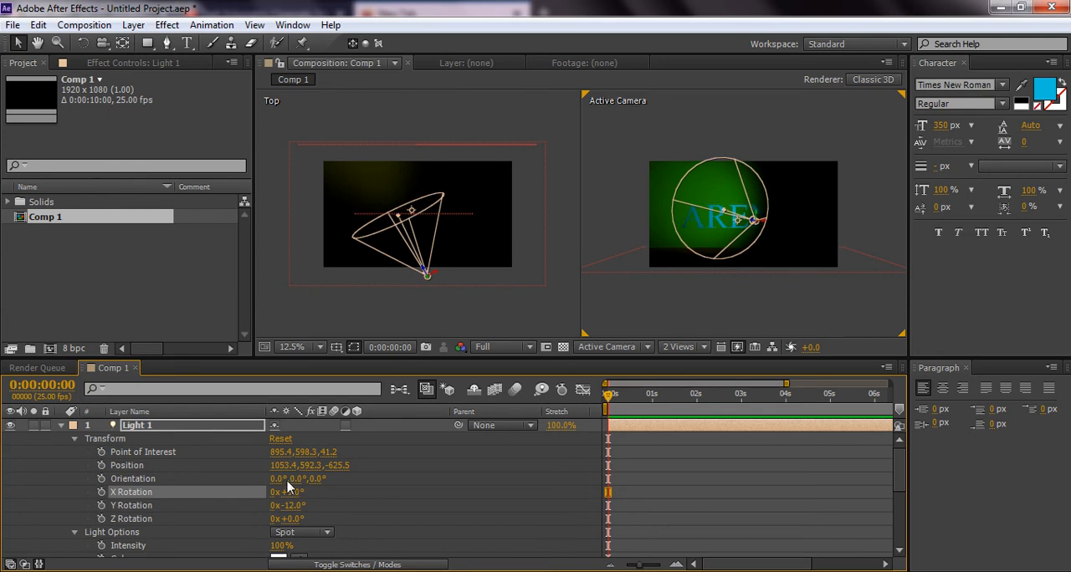
Set the spot light's X rotation to -6° and its Y rotation to -11°
left_click_drag(310, 495, 275, 489)
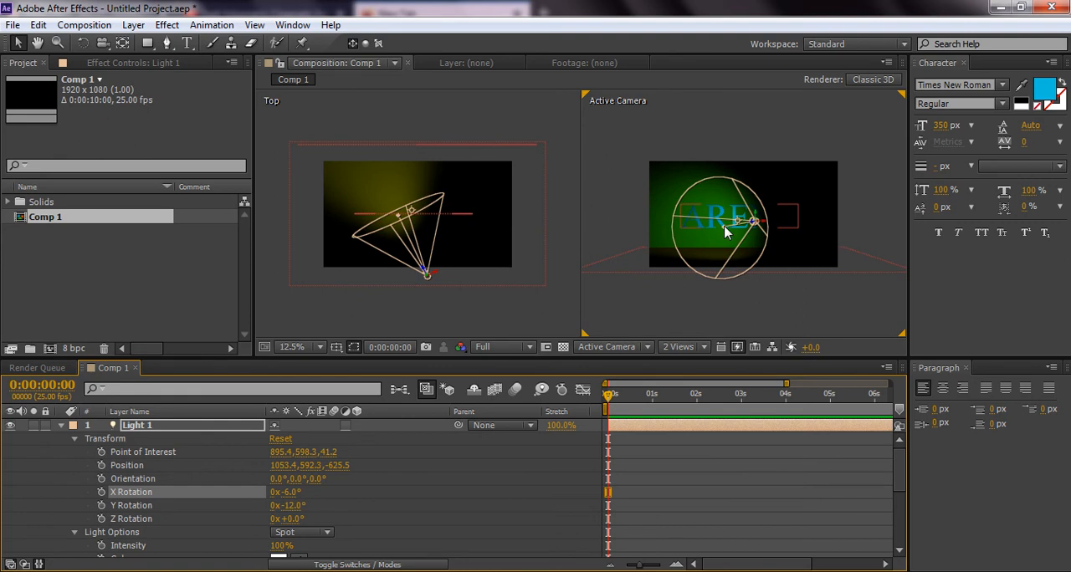
left_click_drag(287, 512, 270, 492)
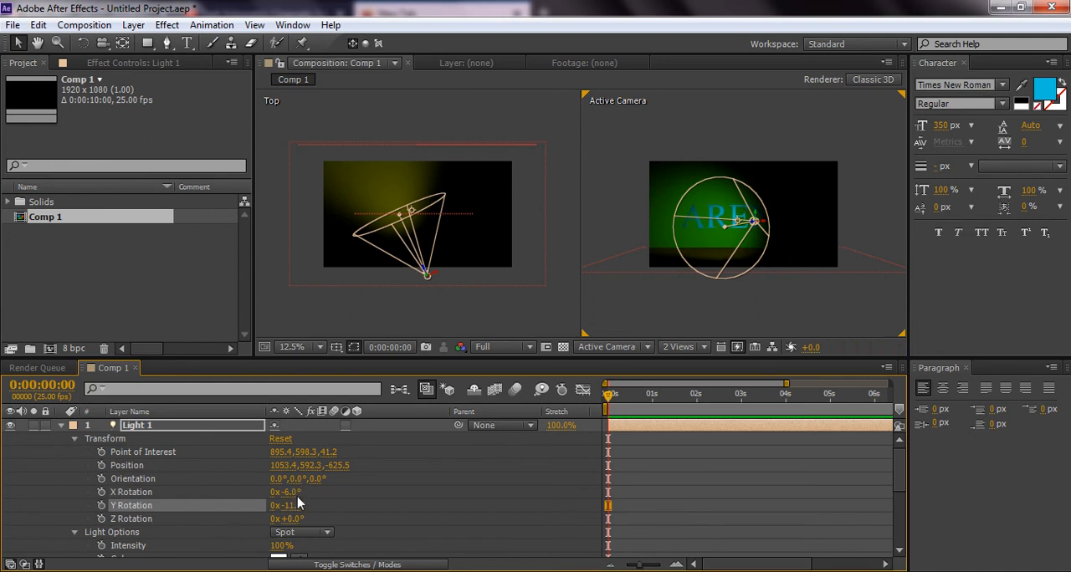
left_click(331, 501)
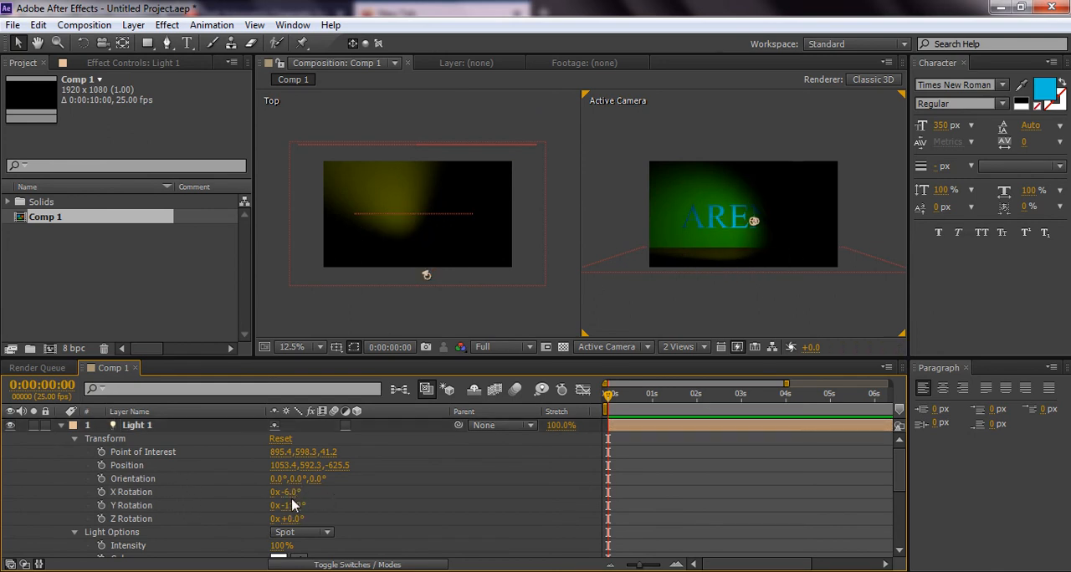
Move the spot light to about 1221.1, 596.3, -549.9 and enable keyframing on its Y rotation at 0:00:00:00
left_click(753, 222)
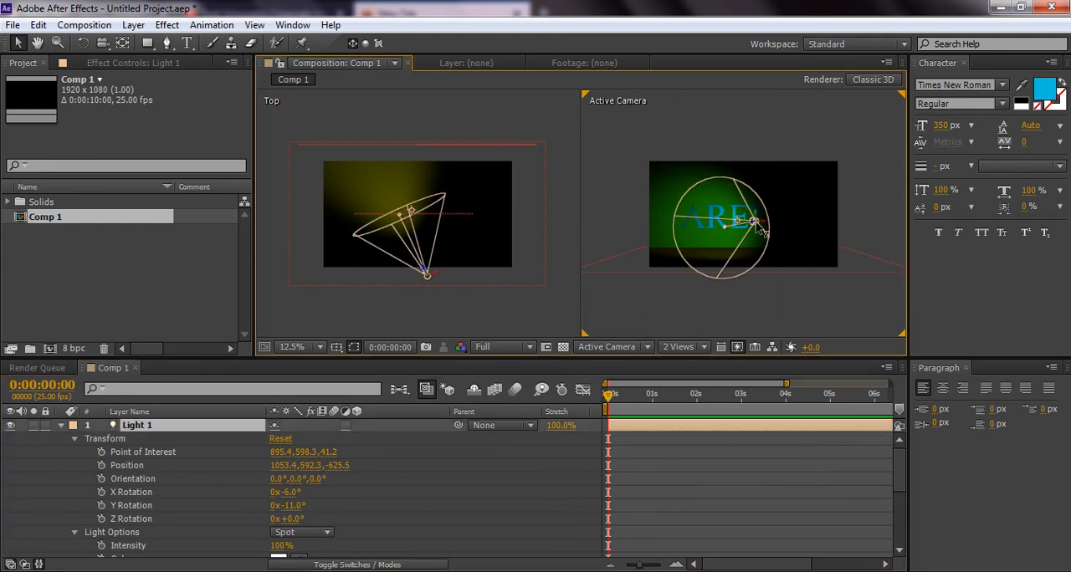
left_click_drag(759, 224, 791, 235)
left_click(100, 506)
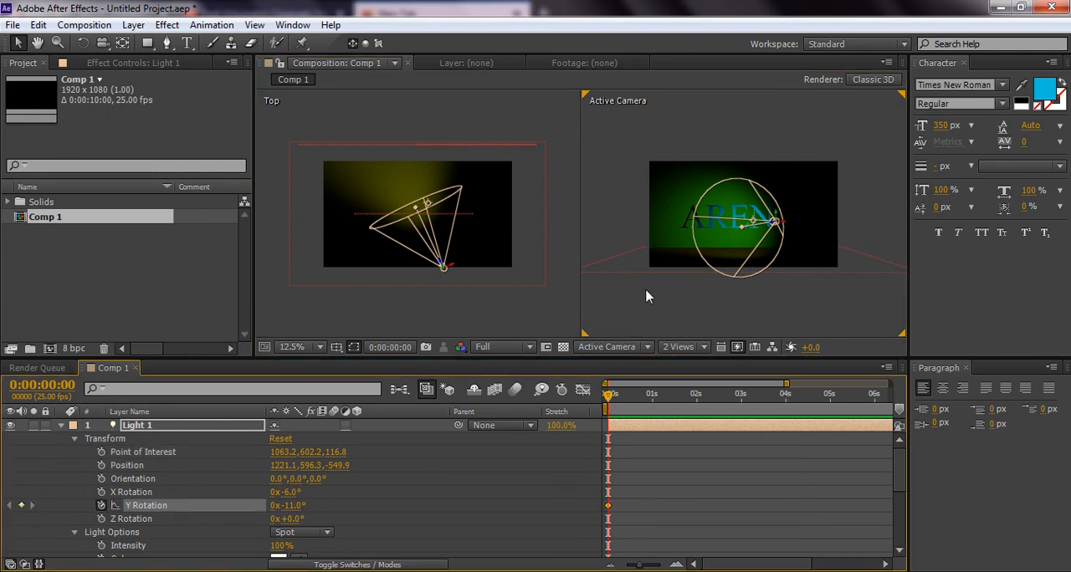
Try to grab the spot light's point of interest handle in front of the ARENA text in the Active Camera view
left_click(718, 230)
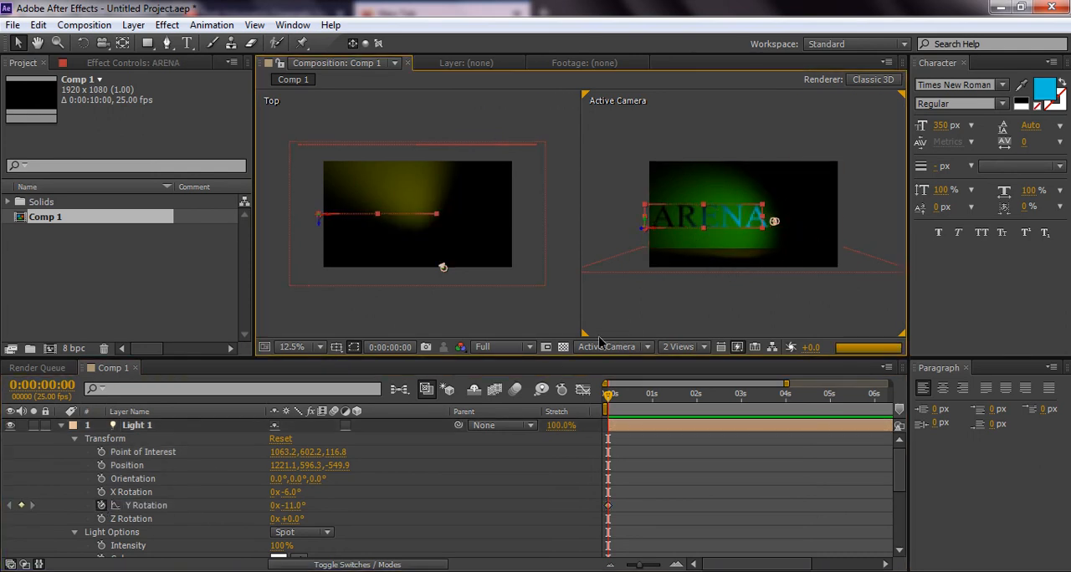
left_click(144, 426)
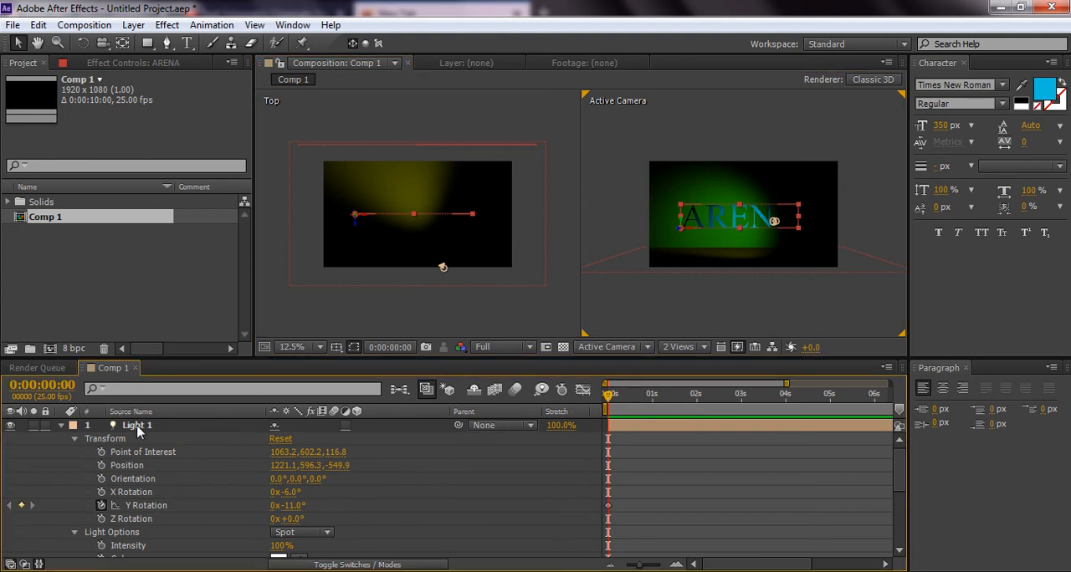
left_click(138, 430)
left_click(725, 233)
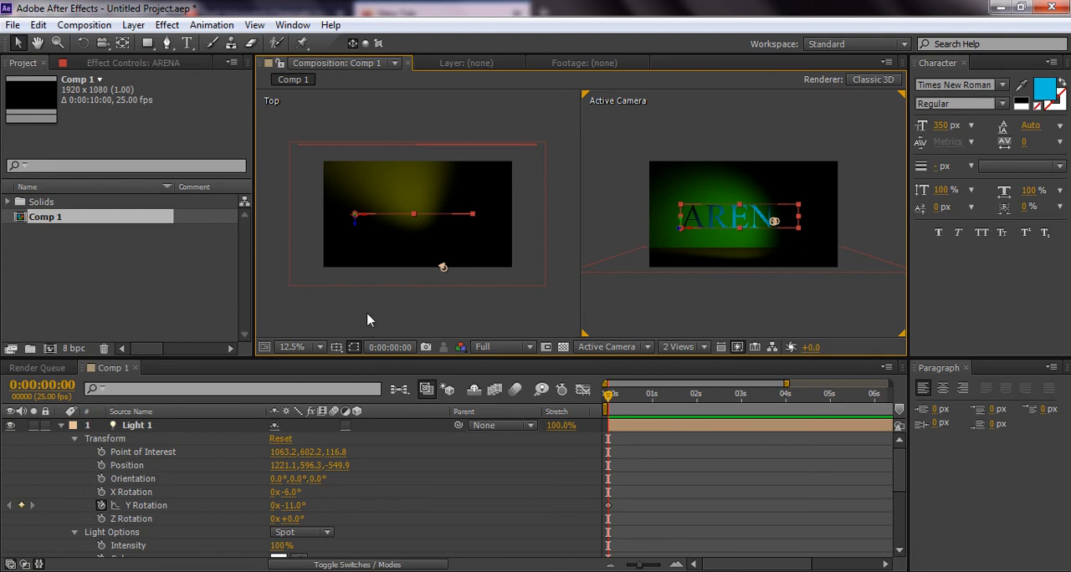
left_click(154, 427)
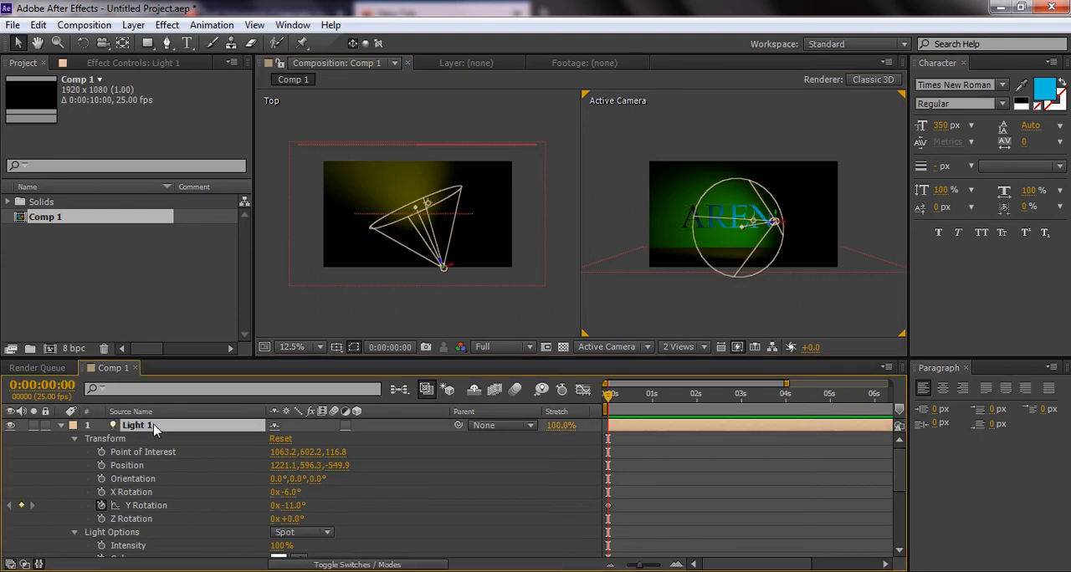
left_click(741, 231)
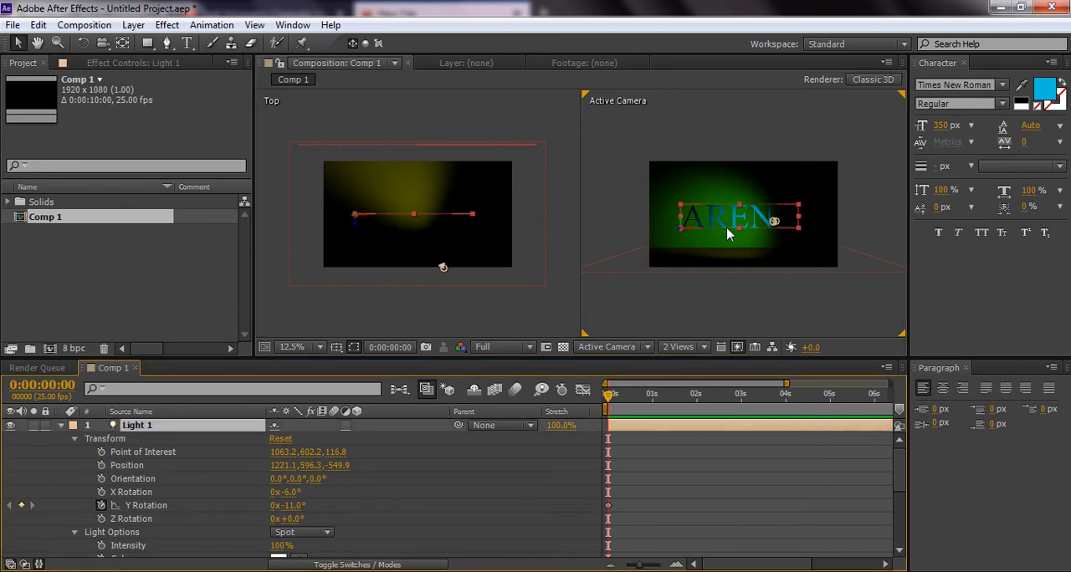
left_click(162, 428)
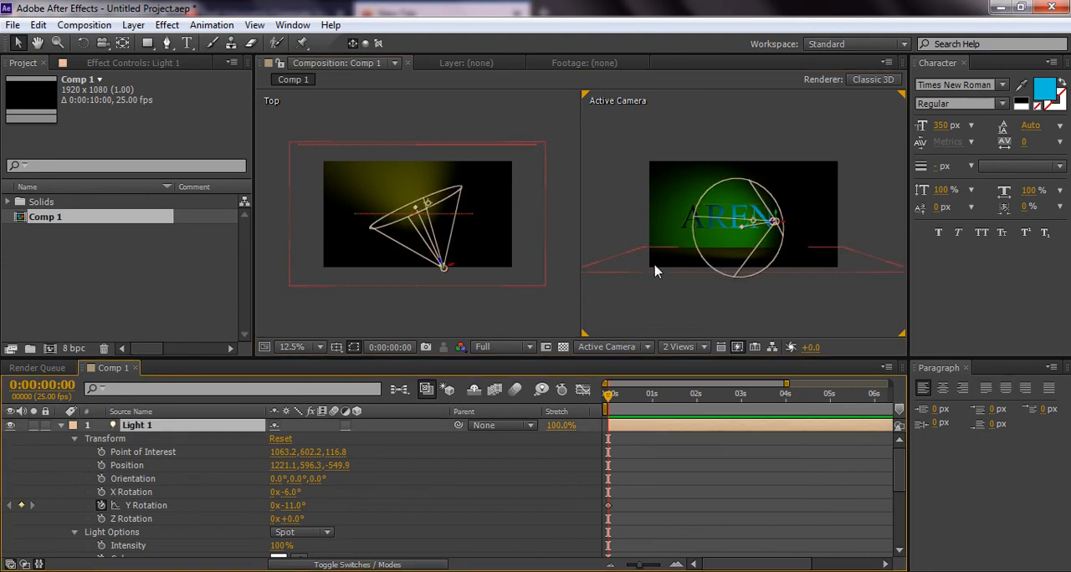
scroll(715, 222, "up", 4)
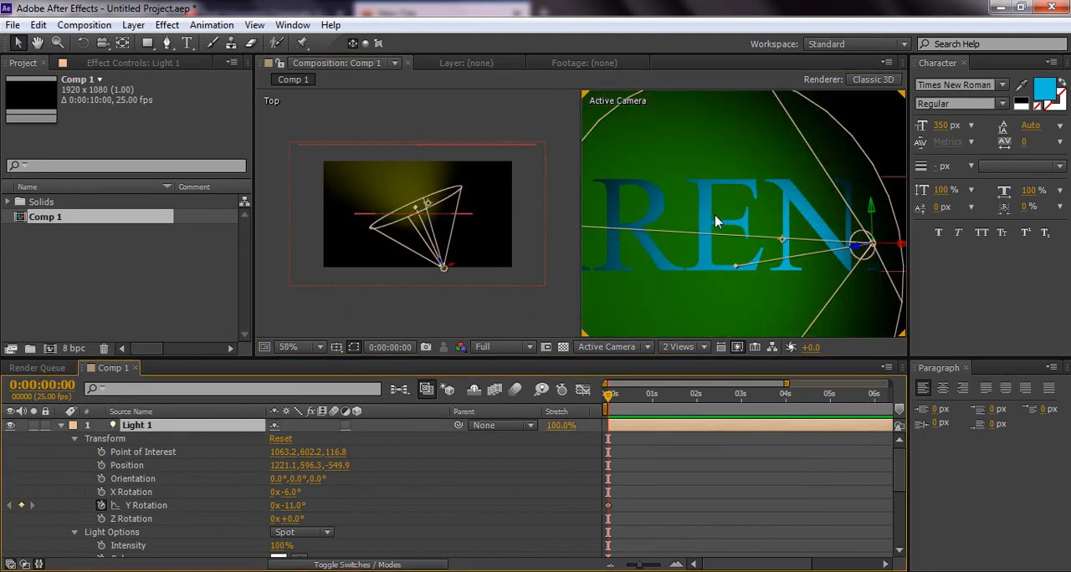
left_click(760, 268)
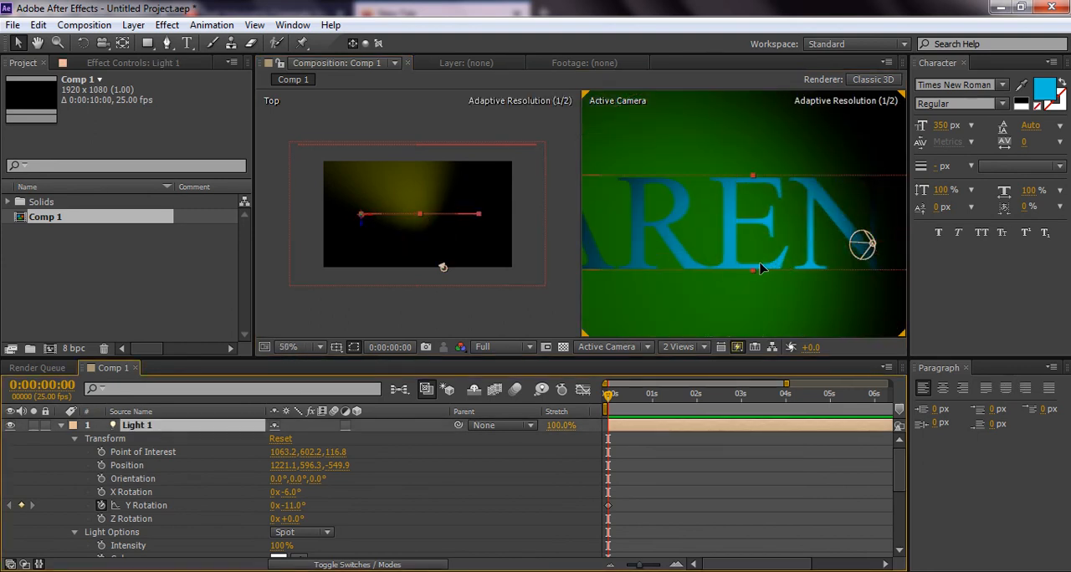
scroll(823, 249, "down", 2)
left_click(808, 231)
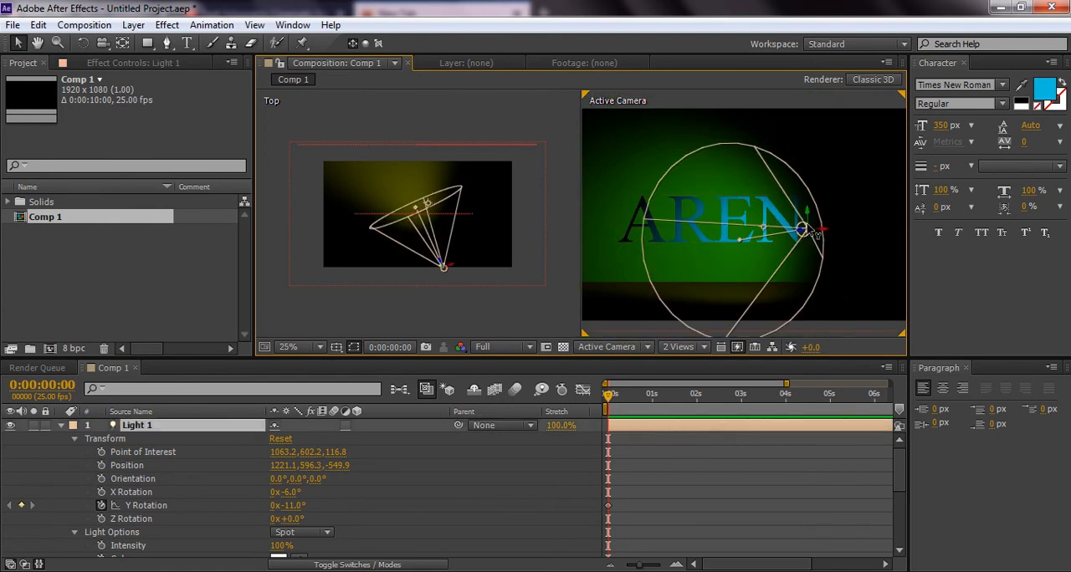
left_click(739, 245)
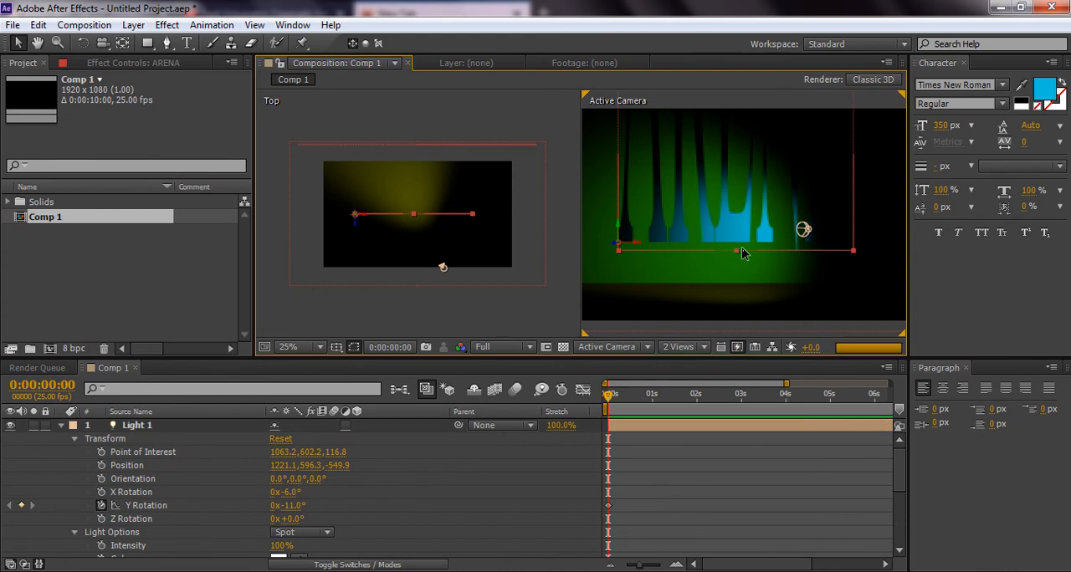
Shift the spot light toward the end of the ARENA text, to a position of about 1450, 611.6, -357.6
left_click(810, 237)
left_click_drag(819, 236, 848, 233)
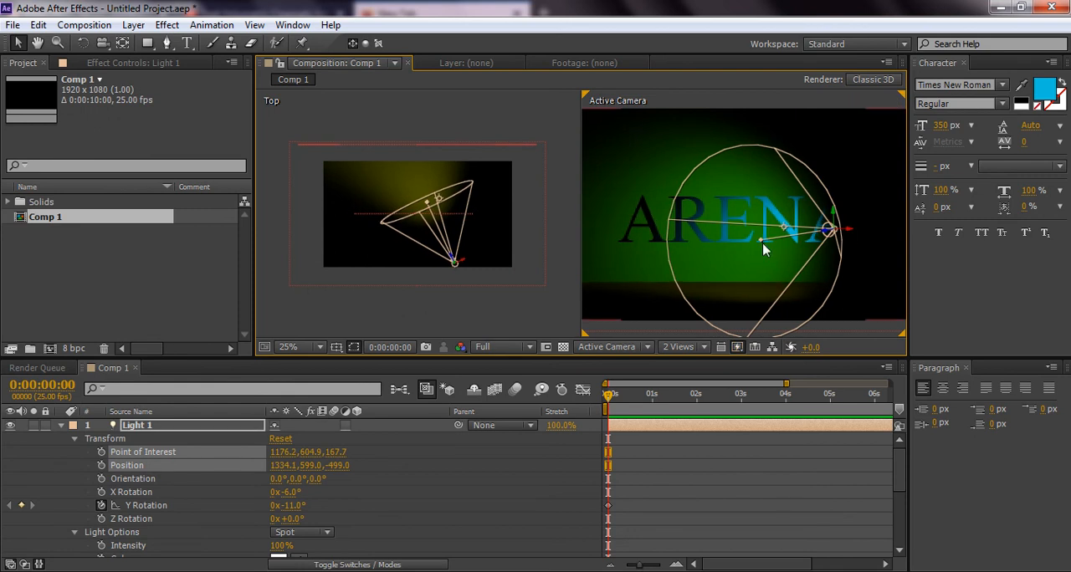
left_click(765, 248)
left_click_drag(782, 248, 863, 230)
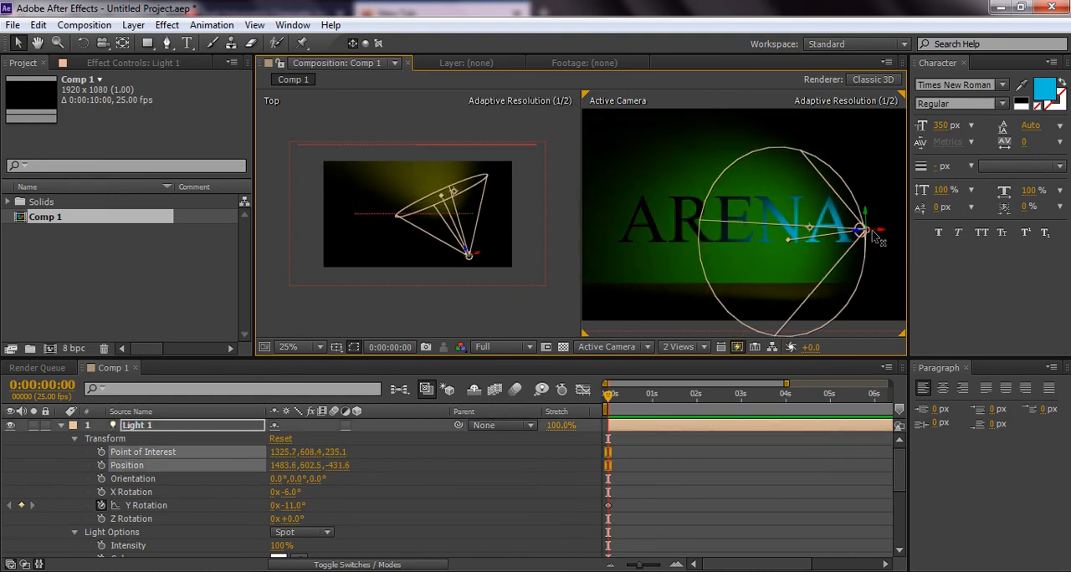
left_click(790, 244)
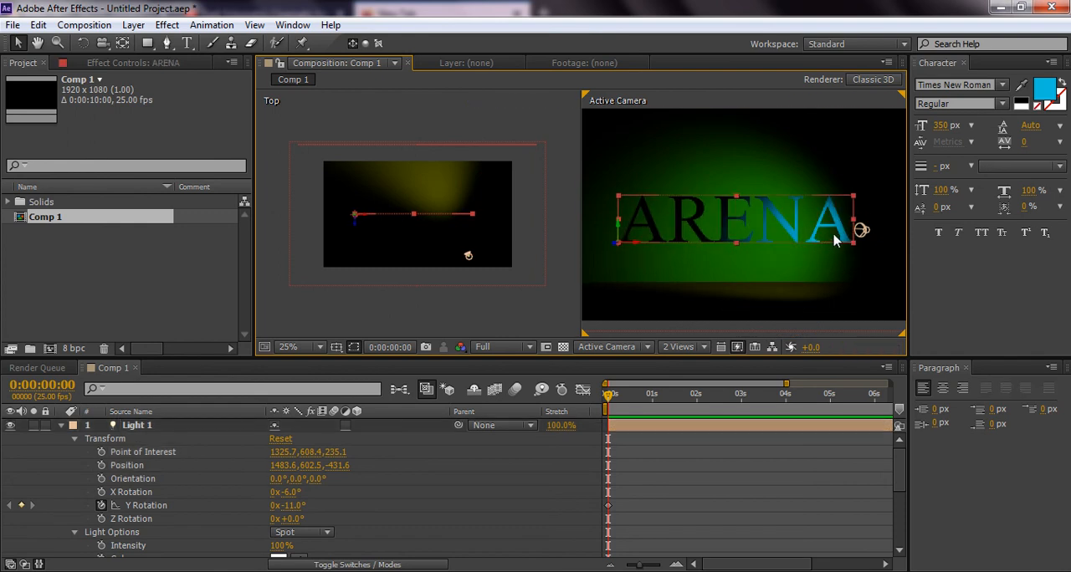
key("ctrl+z")
key("ctrl+z")
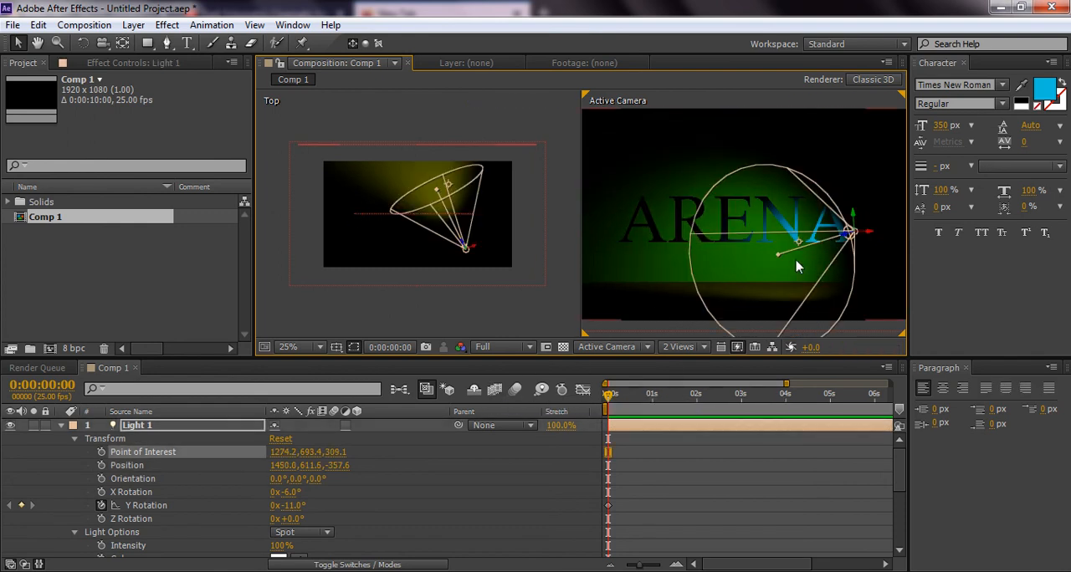
Try swinging the spot light's aim across the text by moving its point of interest, ending at about -2104.7, 1795.9, 309.1
left_click_drag(799, 248, 680, 223)
scroll(686, 227, "down", 1)
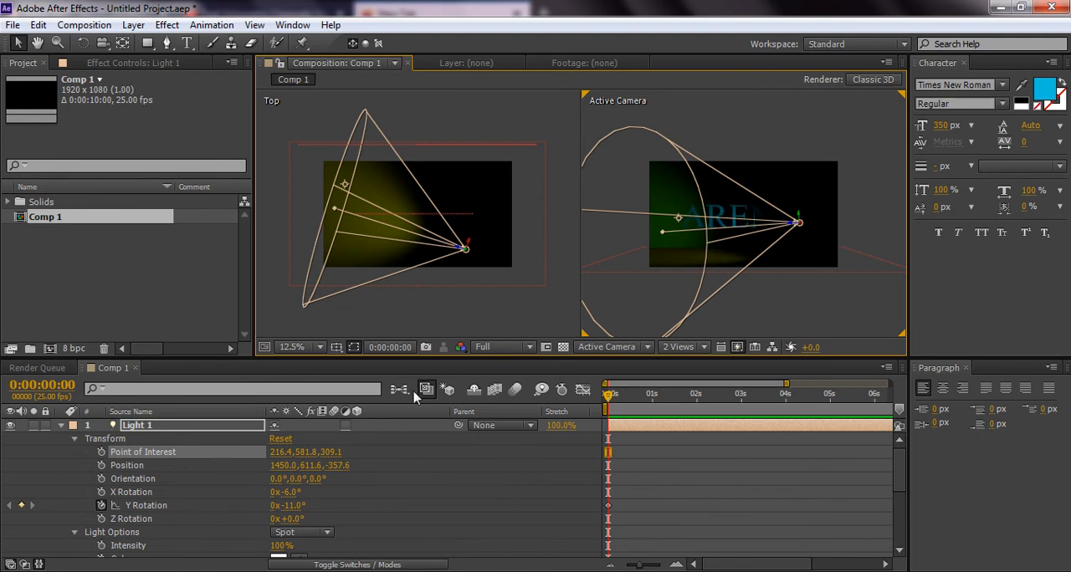
left_click_drag(675, 233, 711, 216)
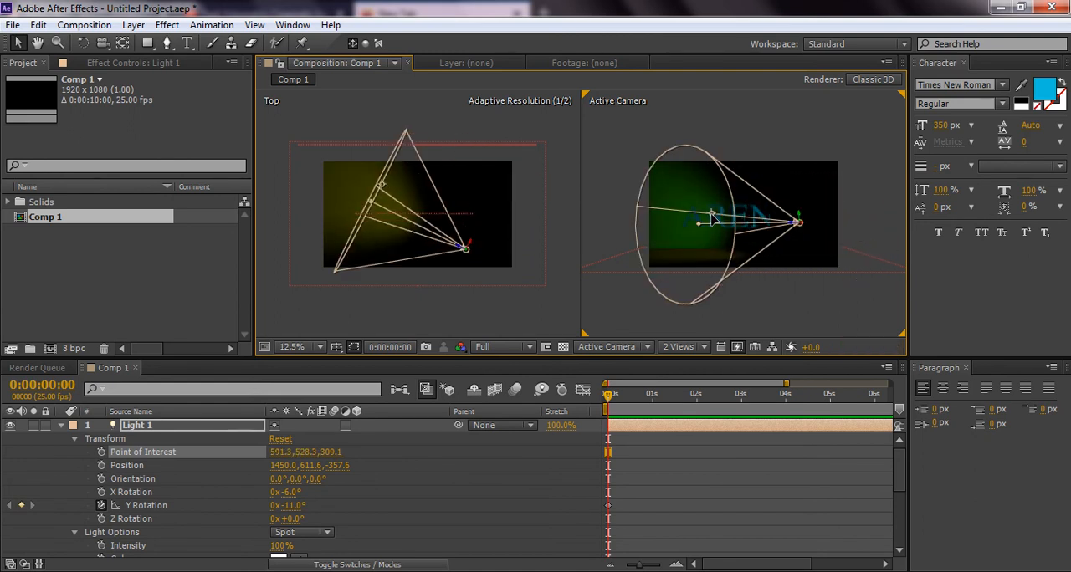
left_click_drag(610, 217, 473, 330)
Enable point of interest keyframing at 0:00:00:00 and aim the light beyond the text's end, at about 2823.1, 688.9, 309.1
left_click(101, 452)
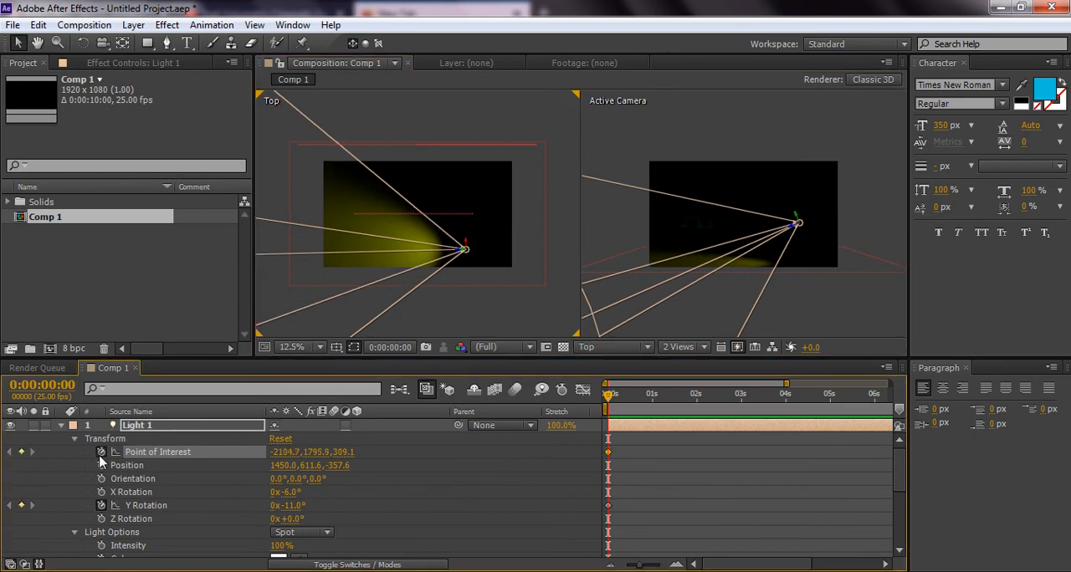
scroll(670, 260, "down", 1)
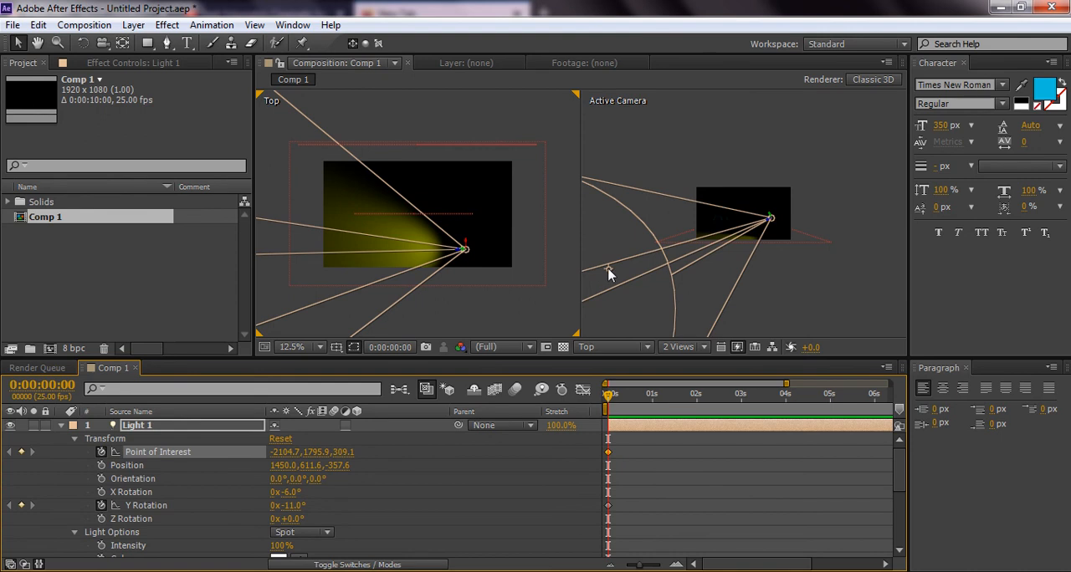
left_click_drag(632, 258, 826, 224)
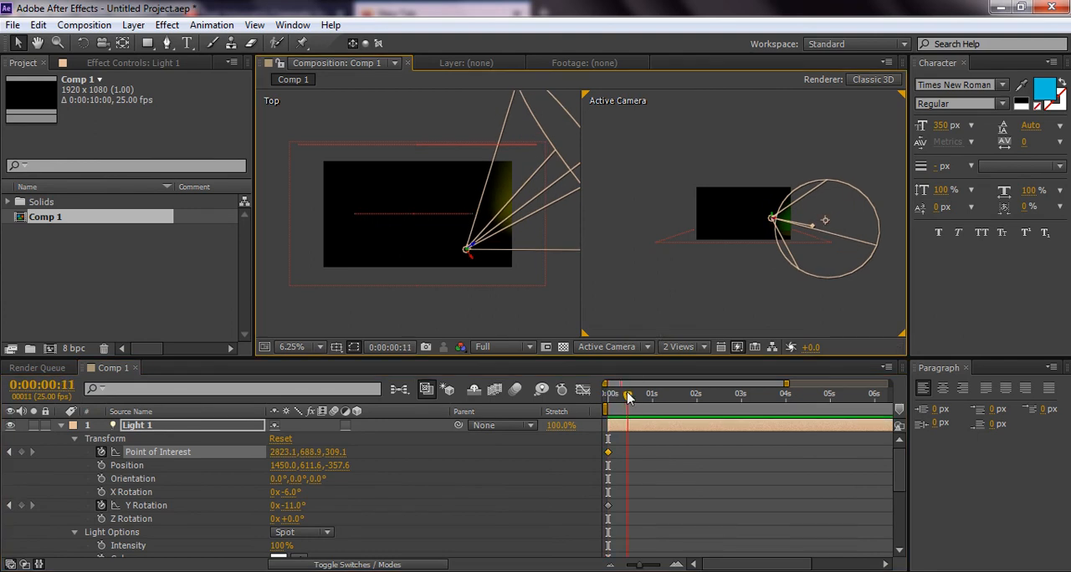
Keyframe the light's point of interest at about -176.4, 564, 309.1 at 0:00:00:11 and 1269.8, 528.3, 309.1 at 0:00:01:06
left_click_drag(824, 224, 693, 216)
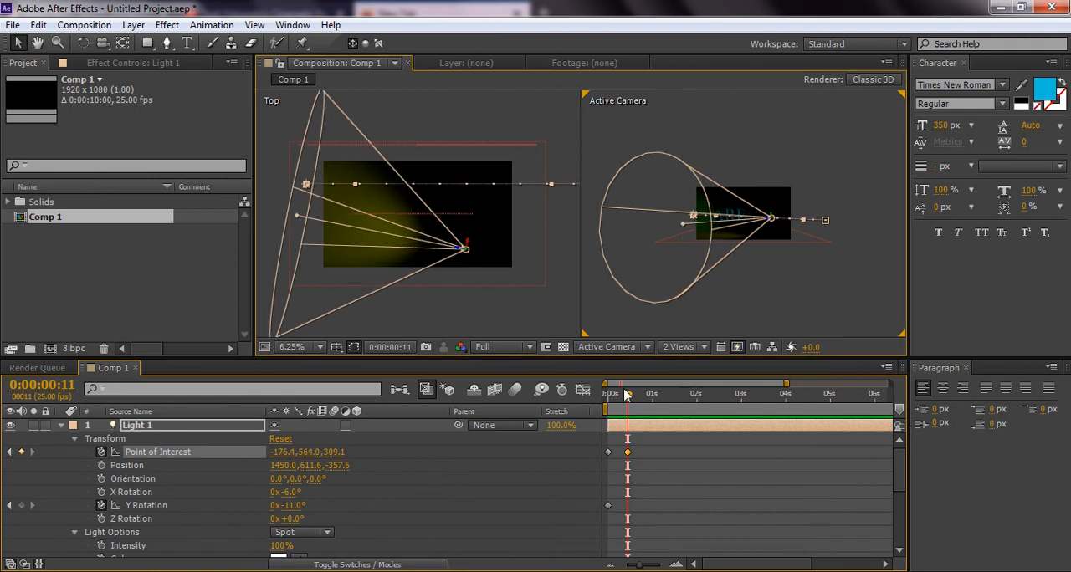
left_click_drag(623, 400, 658, 396)
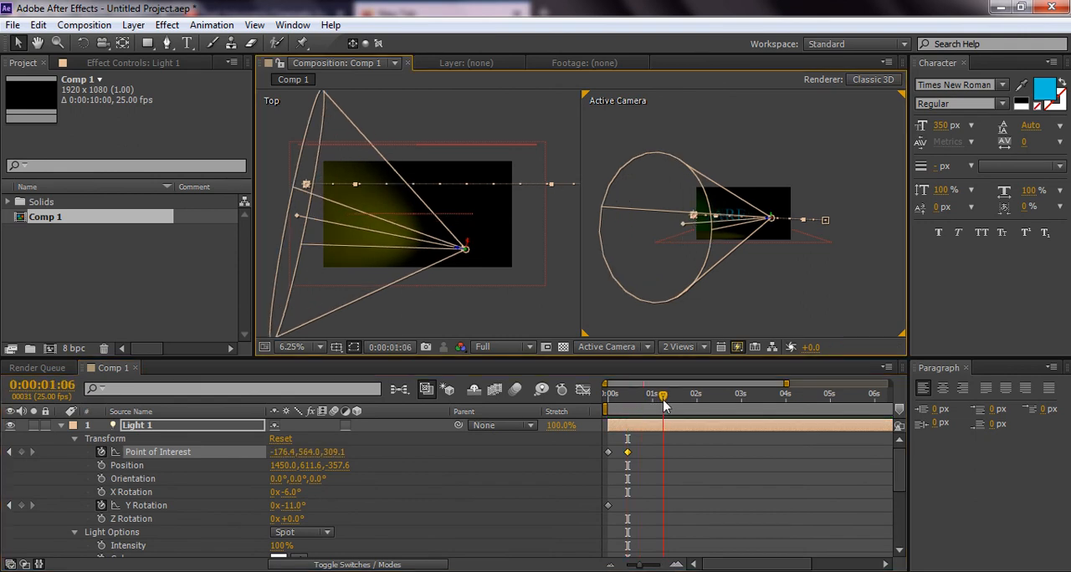
left_click_drag(705, 217, 757, 219)
scroll(758, 219, "up", 1)
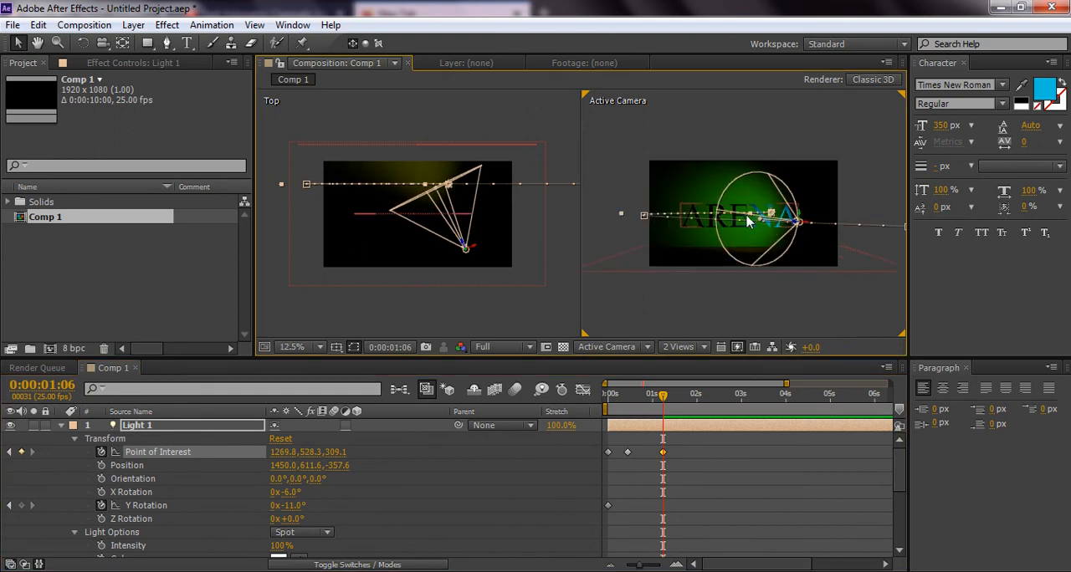
Close the Paragraph panel and preview the light animation from the start over a work area shortened to about 2.4 seconds
left_click_drag(663, 395, 594, 401)
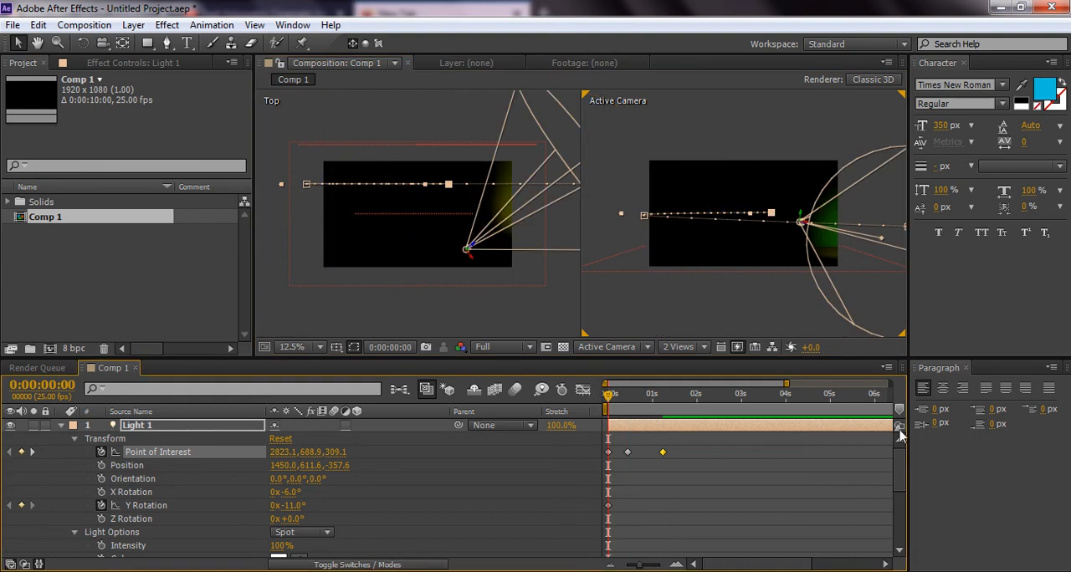
left_click(966, 368)
left_click_drag(1054, 408, 715, 408)
key("KP_0")
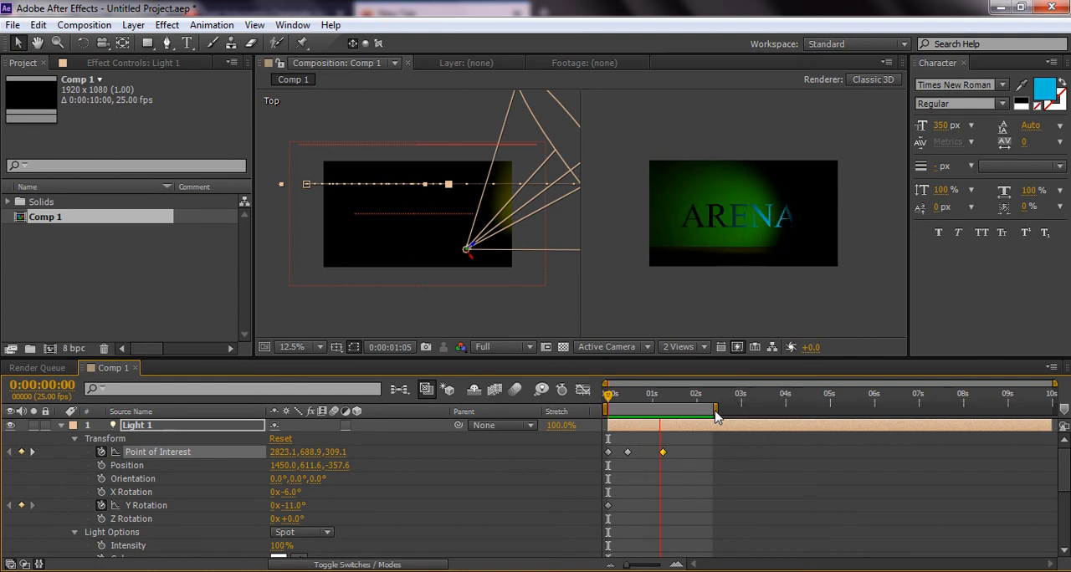
key("space")
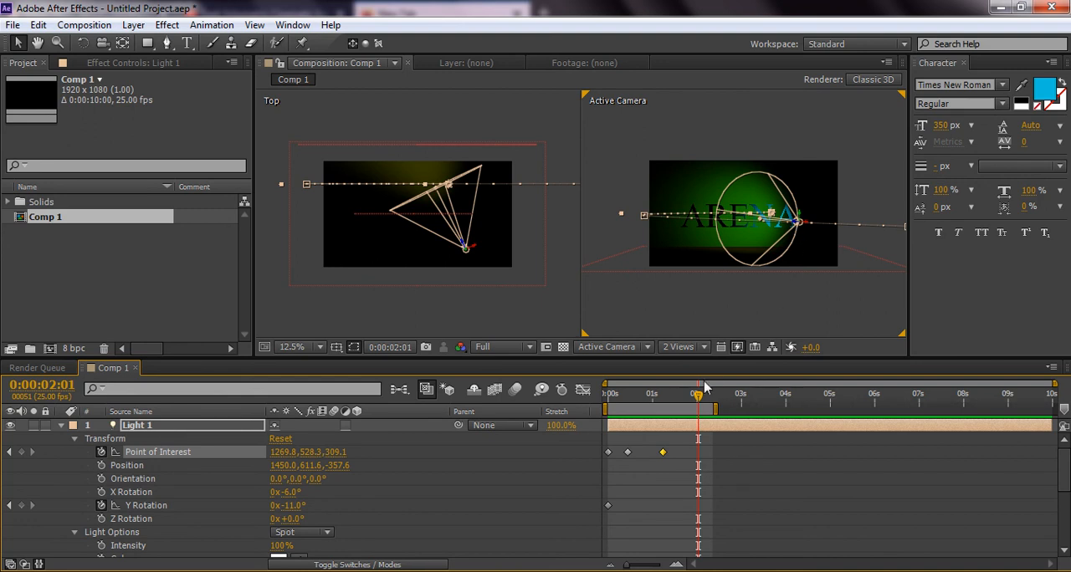
Extend the work area to about 4.4 seconds and move the spot light to about 1602.5, 616.8, -668.5
left_click_drag(717, 406, 801, 408)
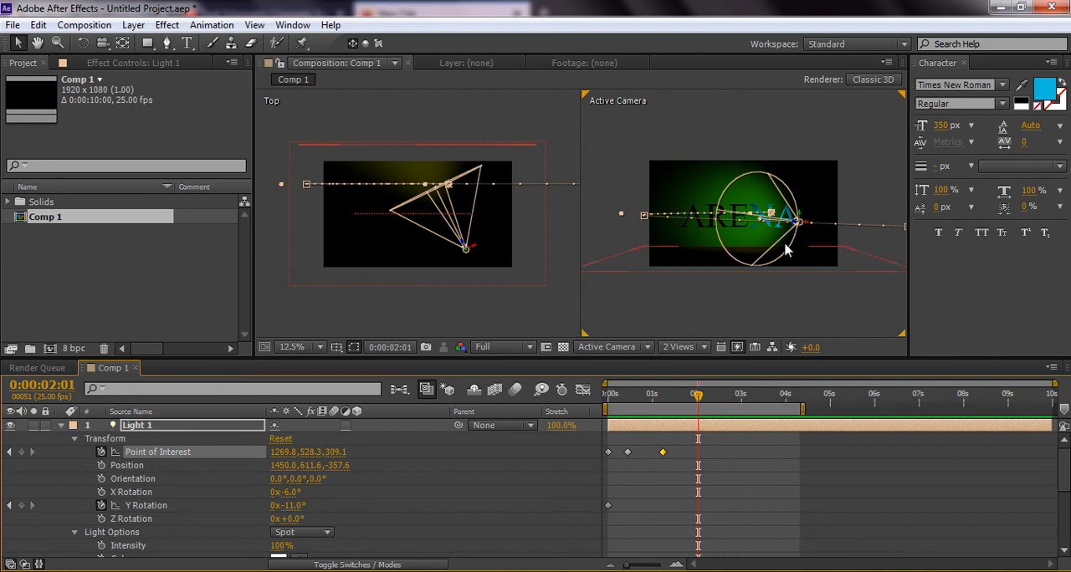
left_click_drag(797, 224, 839, 236)
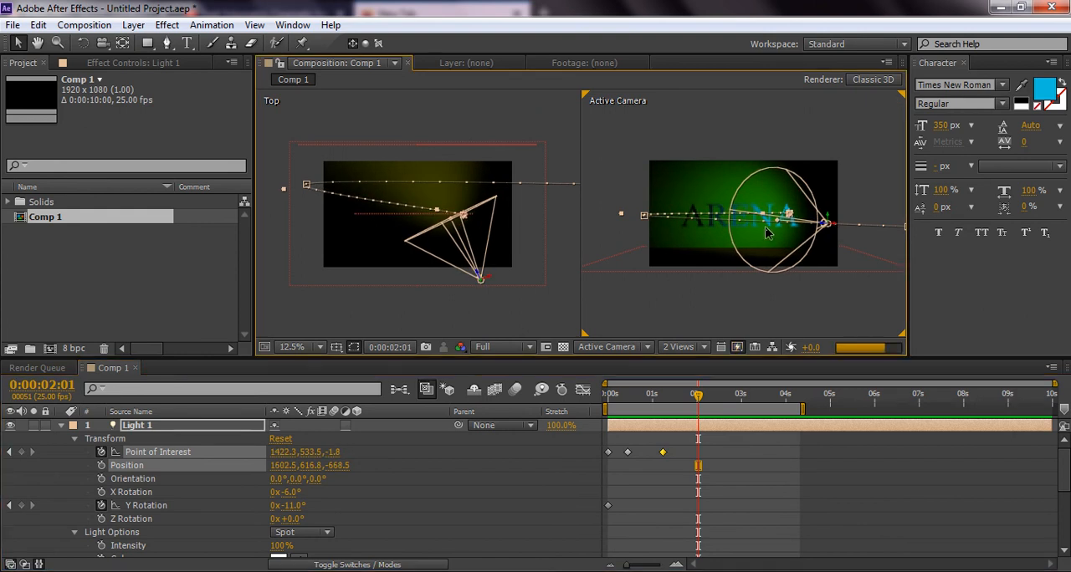
Add a point of interest keyframe at 0:00:02:15 with the spot light aimed at about 1422.3, 585.4, -1.8
left_click_drag(698, 394, 723, 393)
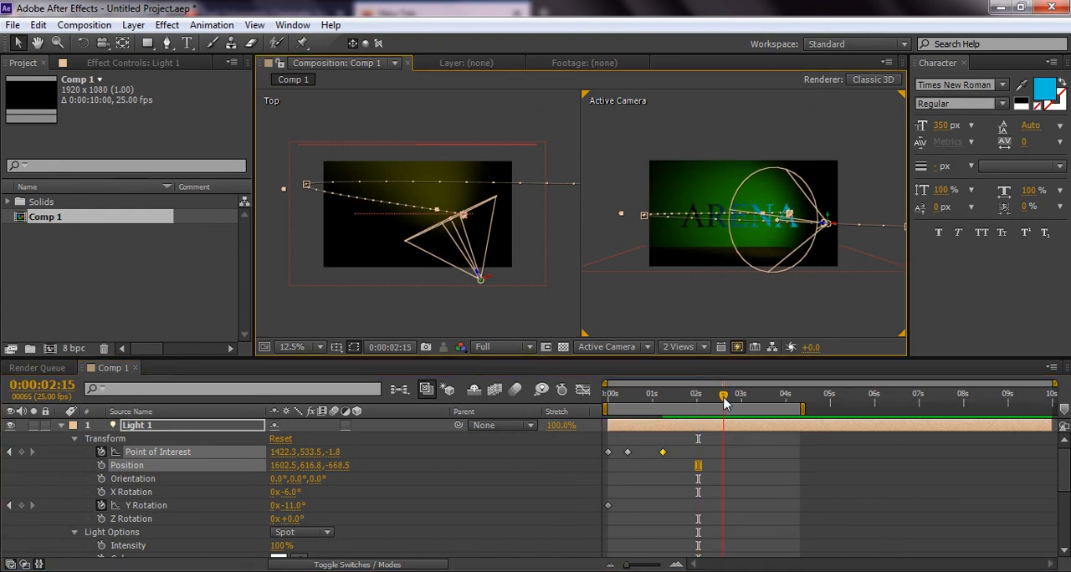
key("period")
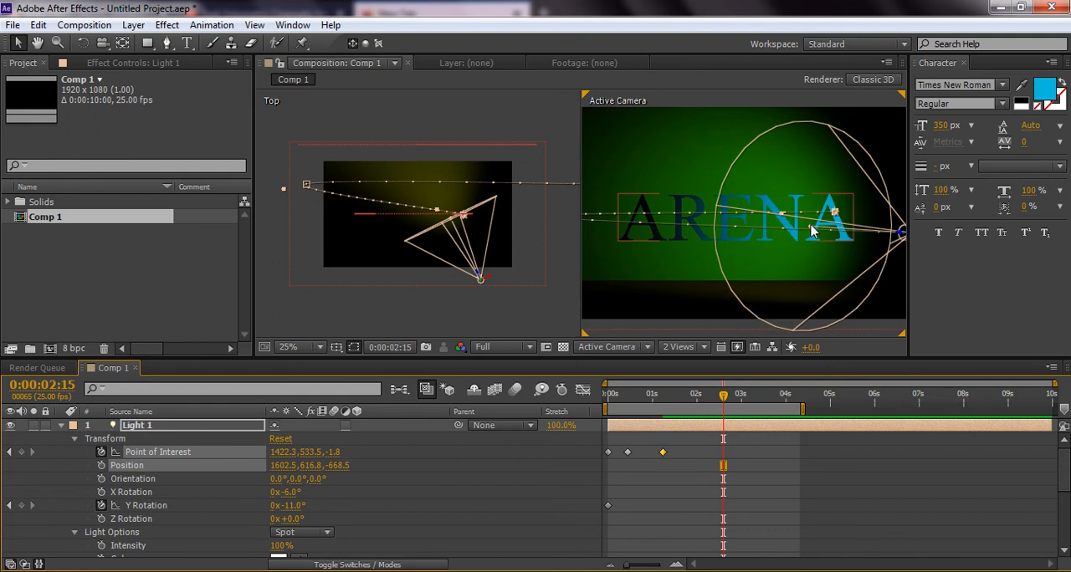
left_click_drag(834, 214, 833, 222)
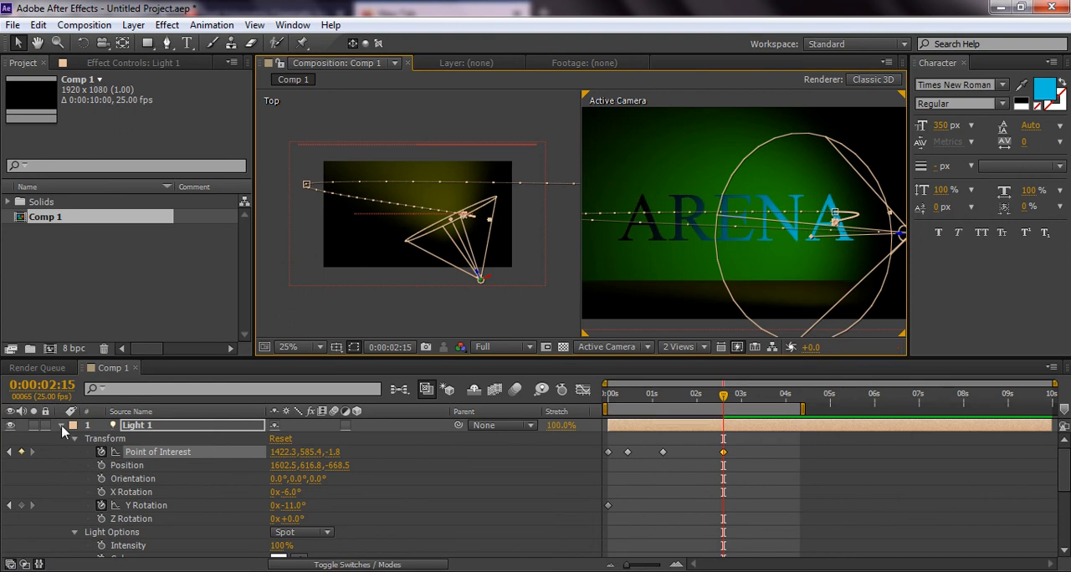
scroll(133, 500, "down", 2)
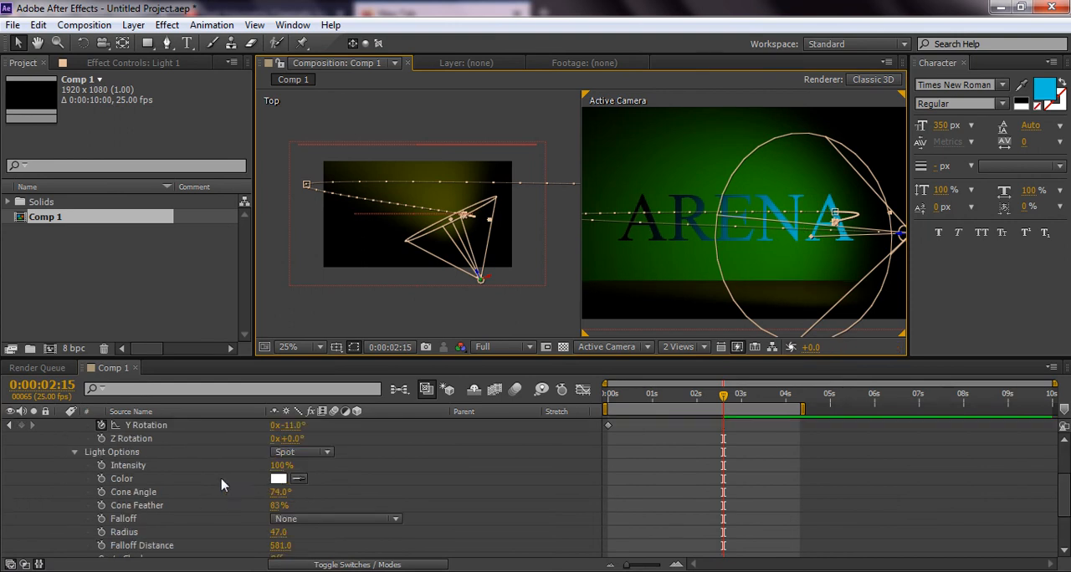
Turn on Casts Shadows in the light options of the Light 1 layer
scroll(189, 488, "down", 1)
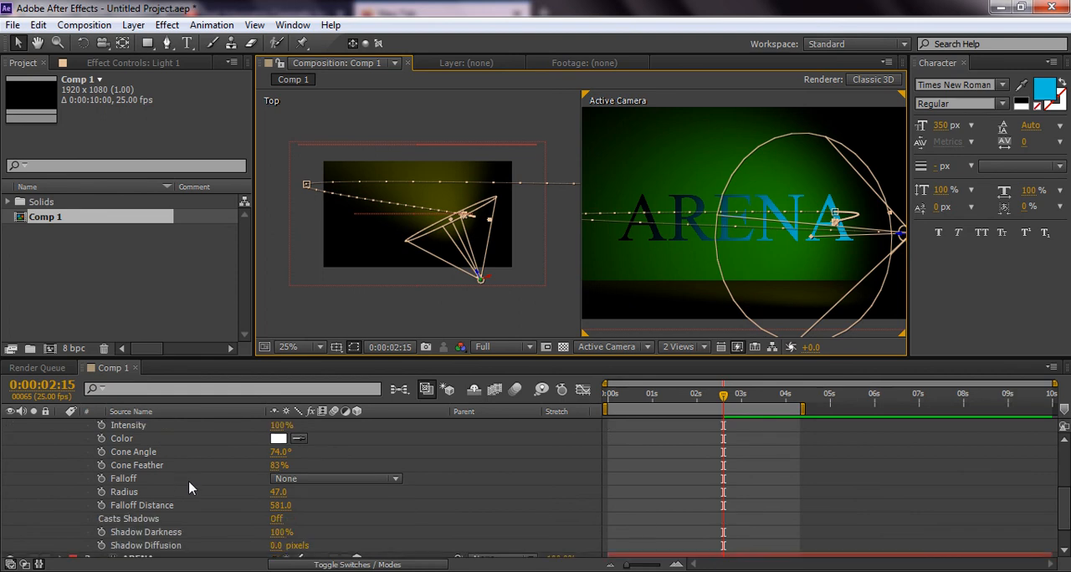
scroll(189, 488, "down", 1)
scroll(189, 489, "up", 2)
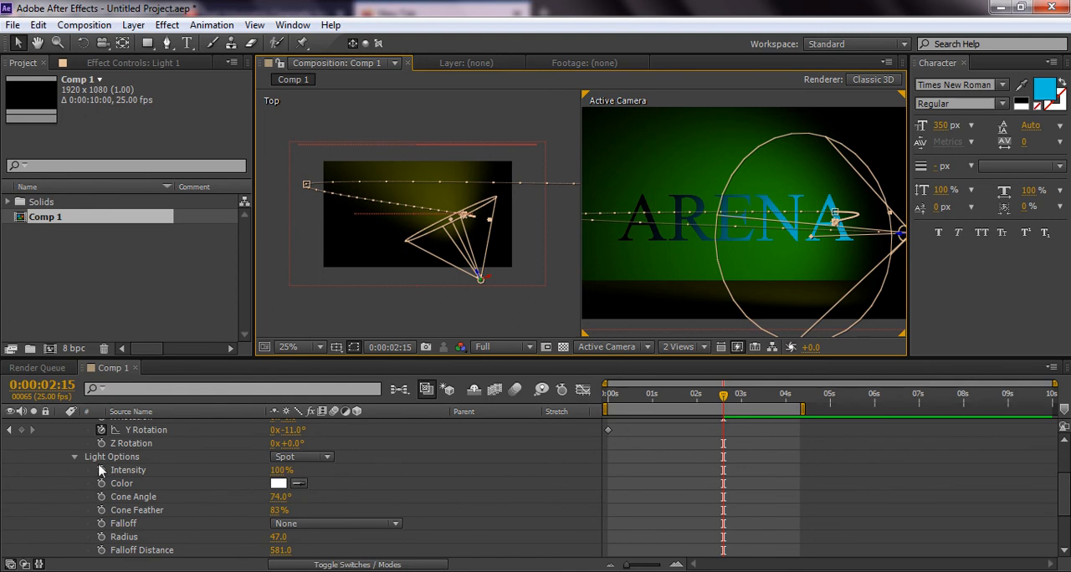
scroll(109, 475, "down", 2)
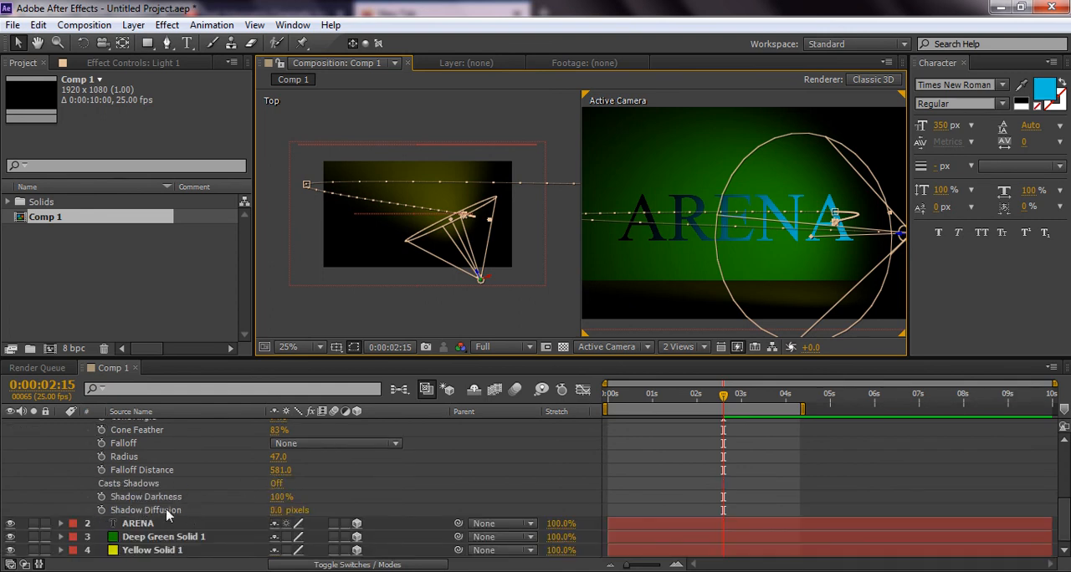
scroll(134, 490, "up", 4)
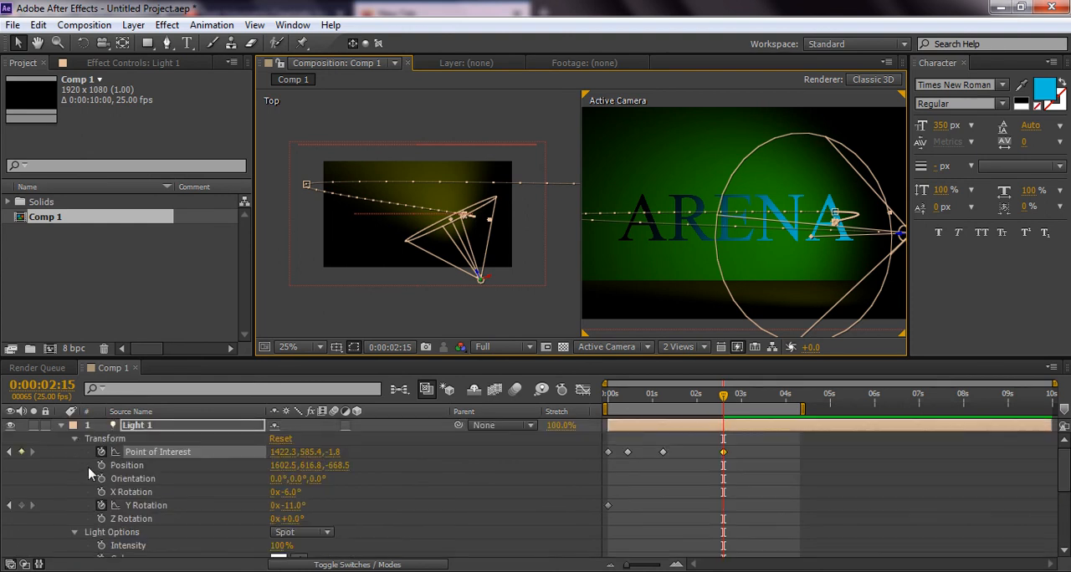
left_click(75, 439)
scroll(99, 478, "down", 1)
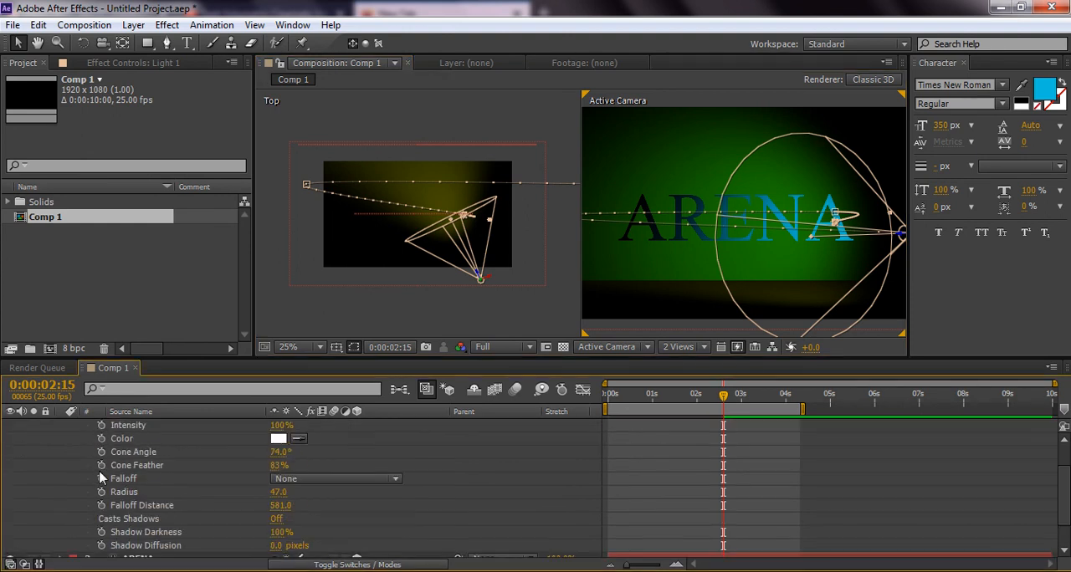
scroll(99, 478, "down", 1)
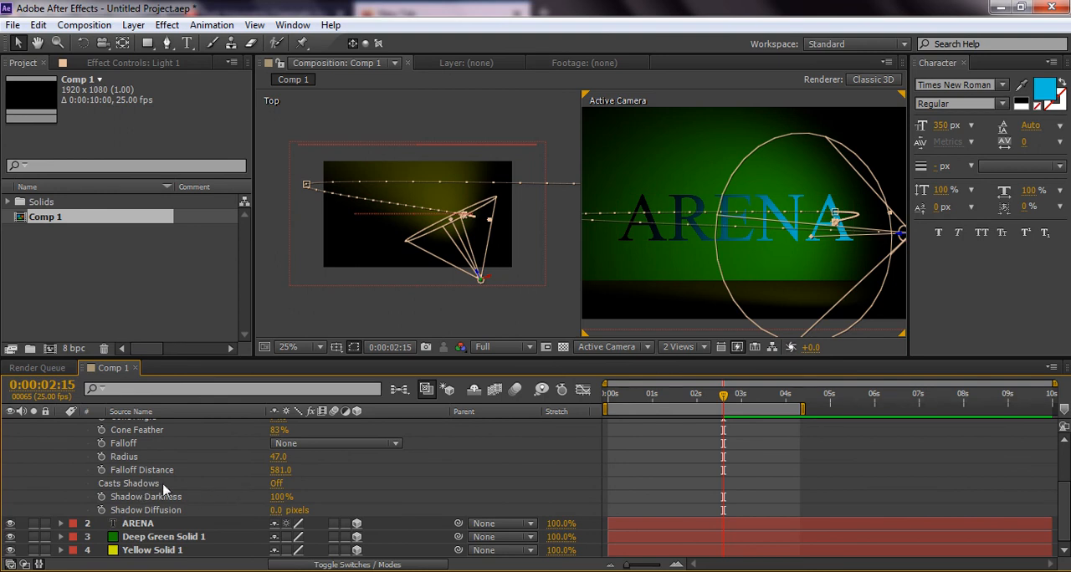
left_click(276, 485)
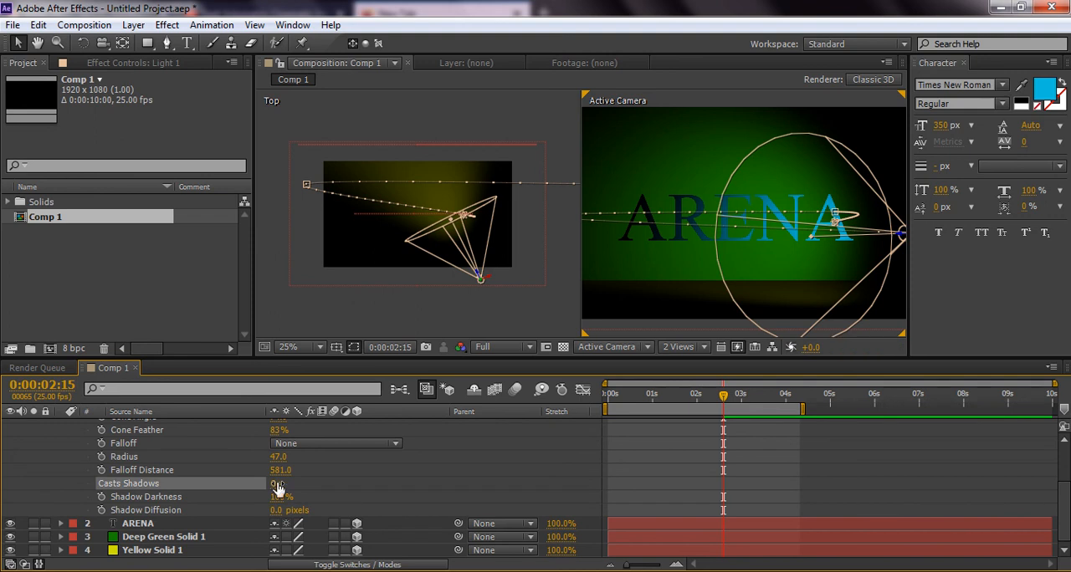
Turn on Casts Shadows in the ARENA text layer's material options
left_click(141, 524)
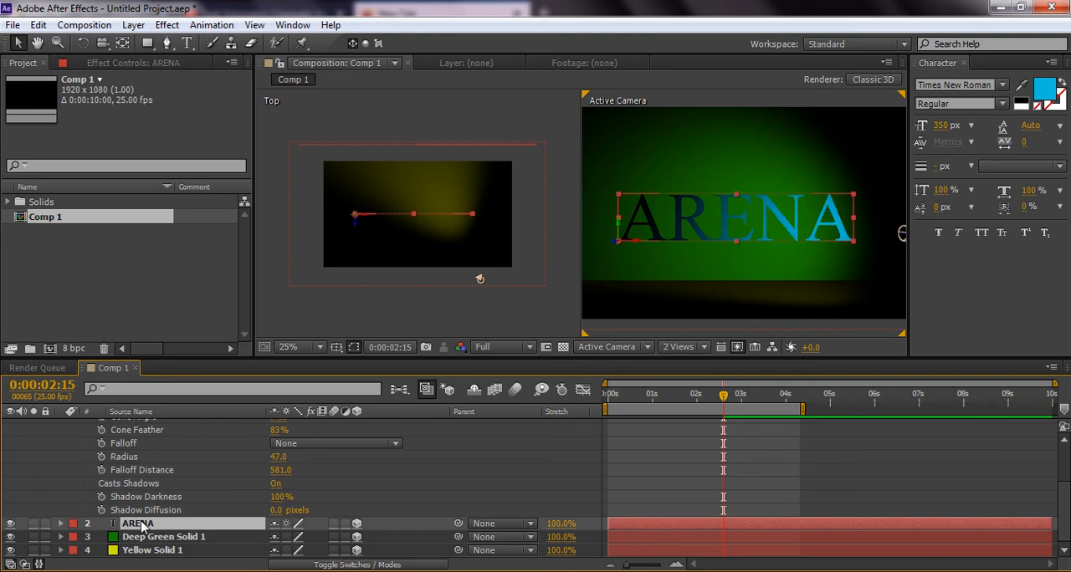
left_click(61, 524)
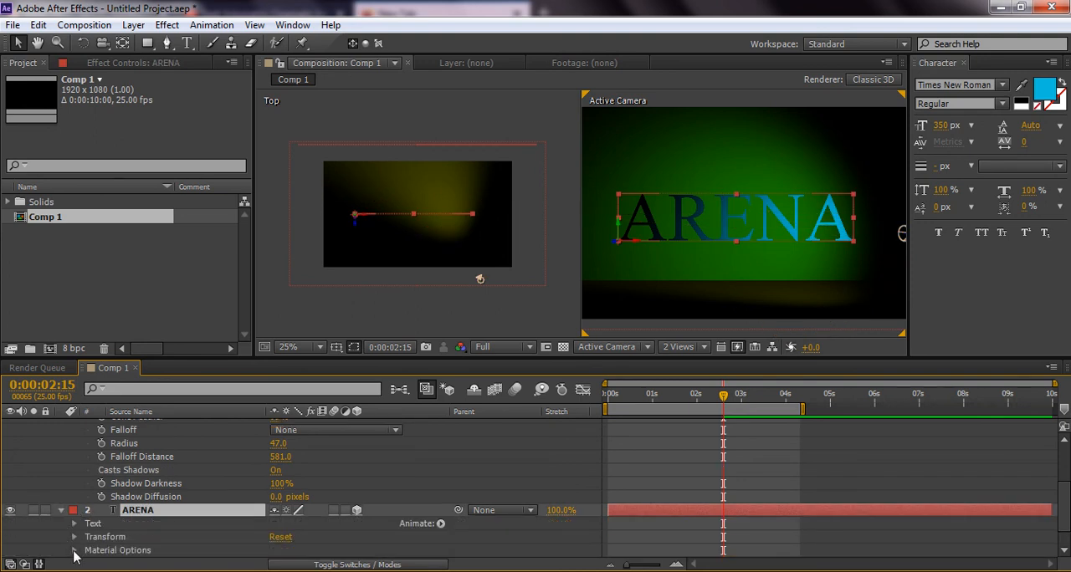
left_click(73, 550)
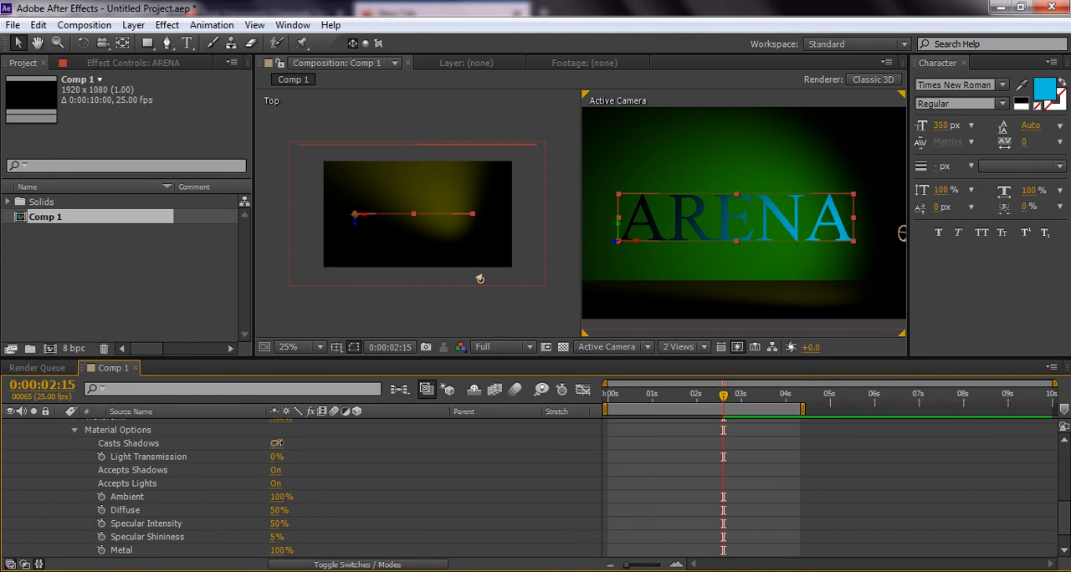
left_click(278, 445)
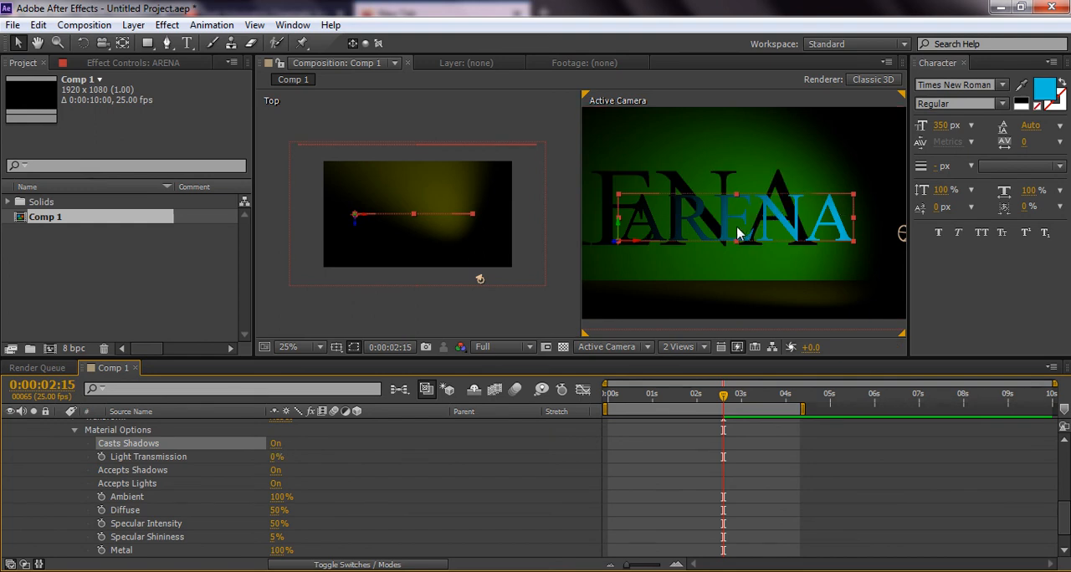
Preview the light sweep with the text's shadow across the work area
key("comma")
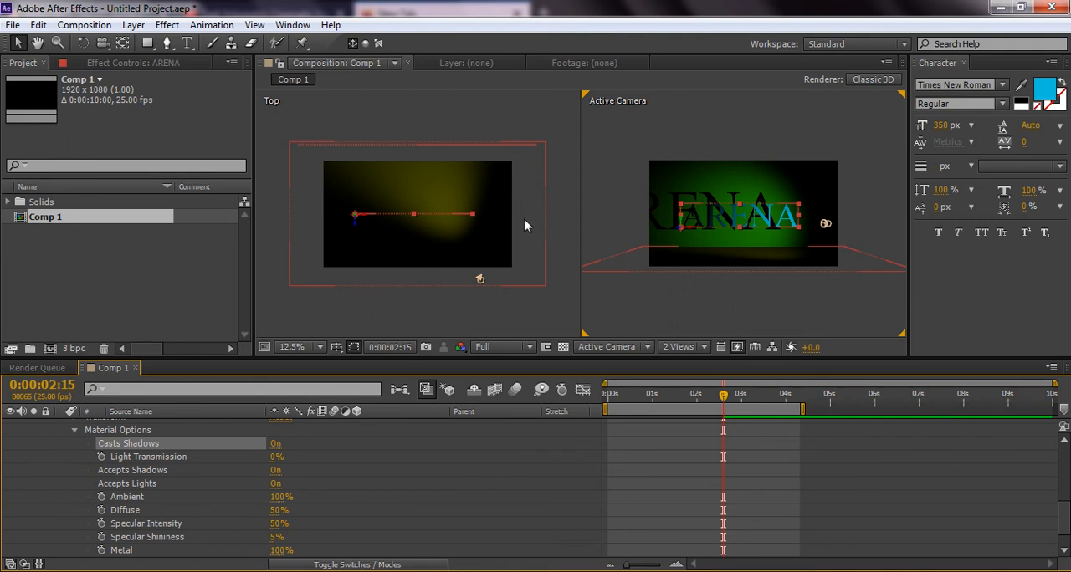
key("KP_0")
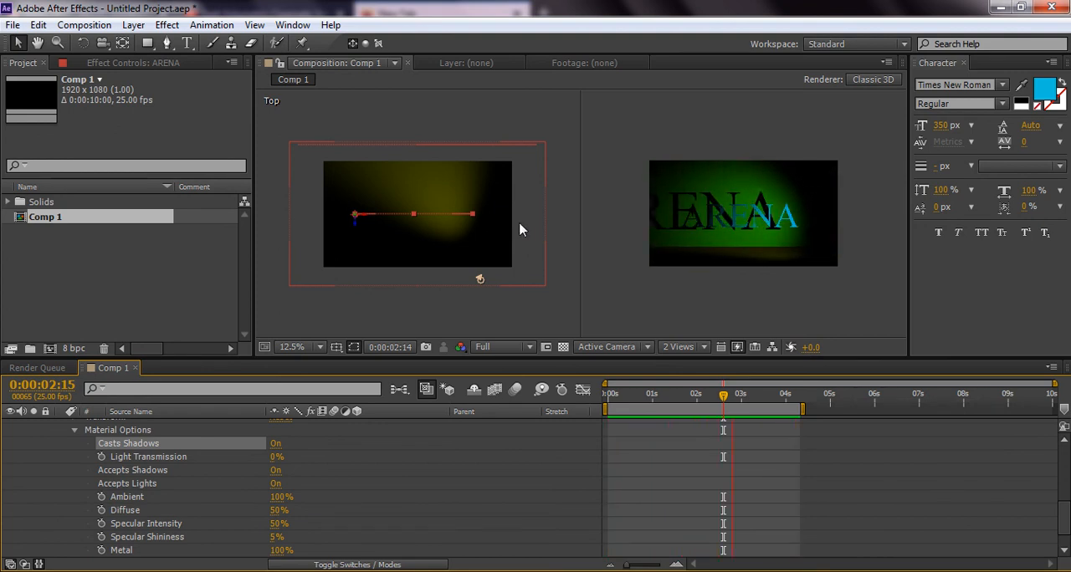
key("space")
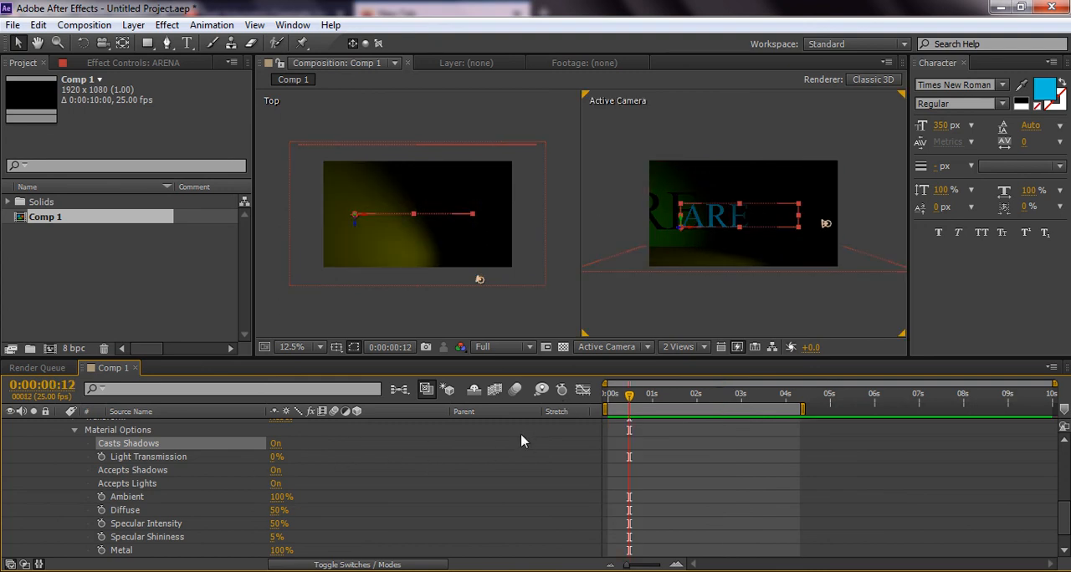
At 0:00:01:04, set the ARENA text material's Specular Intensity to 11% and Metal to 45%
left_click_drag(638, 409, 660, 408)
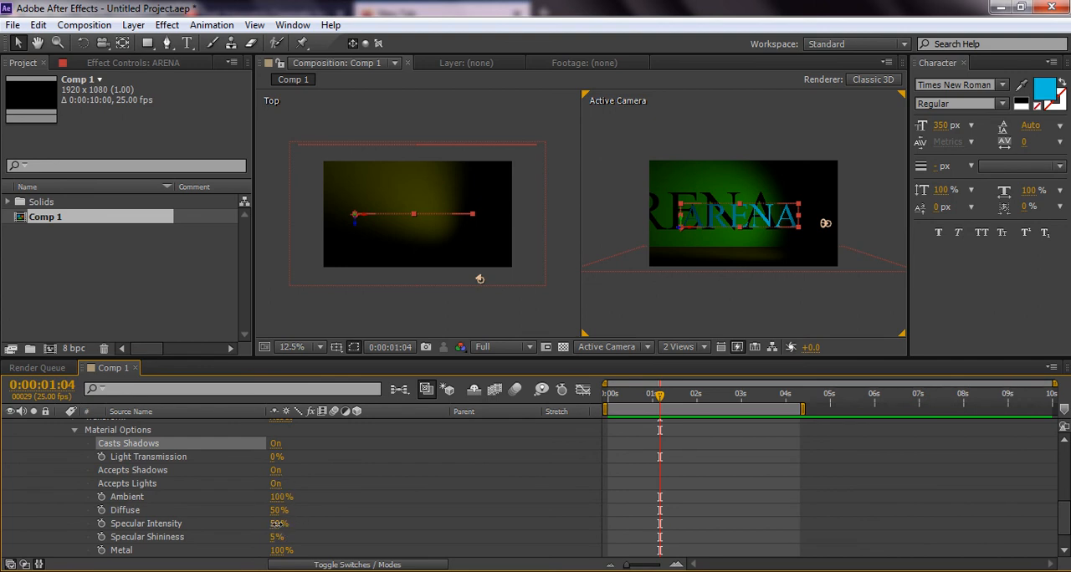
left_click_drag(277, 523, 264, 523)
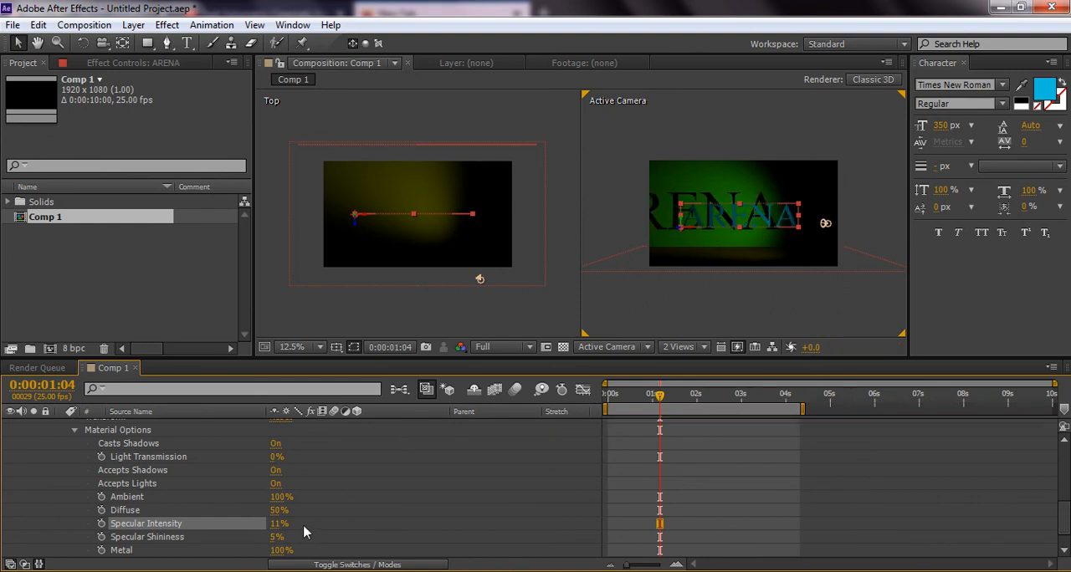
left_click_drag(288, 553, 277, 550)
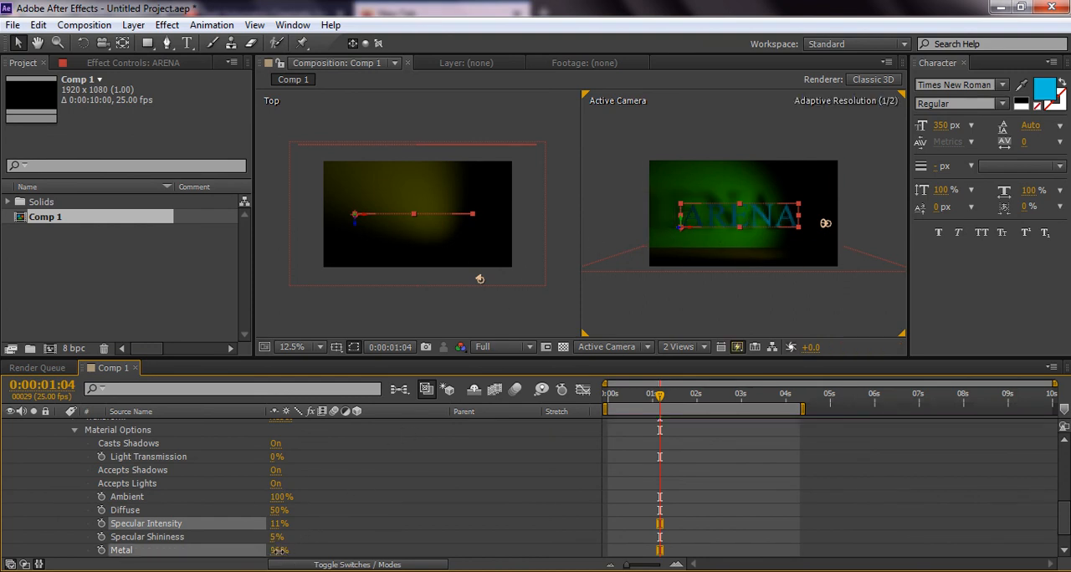
left_click(236, 550)
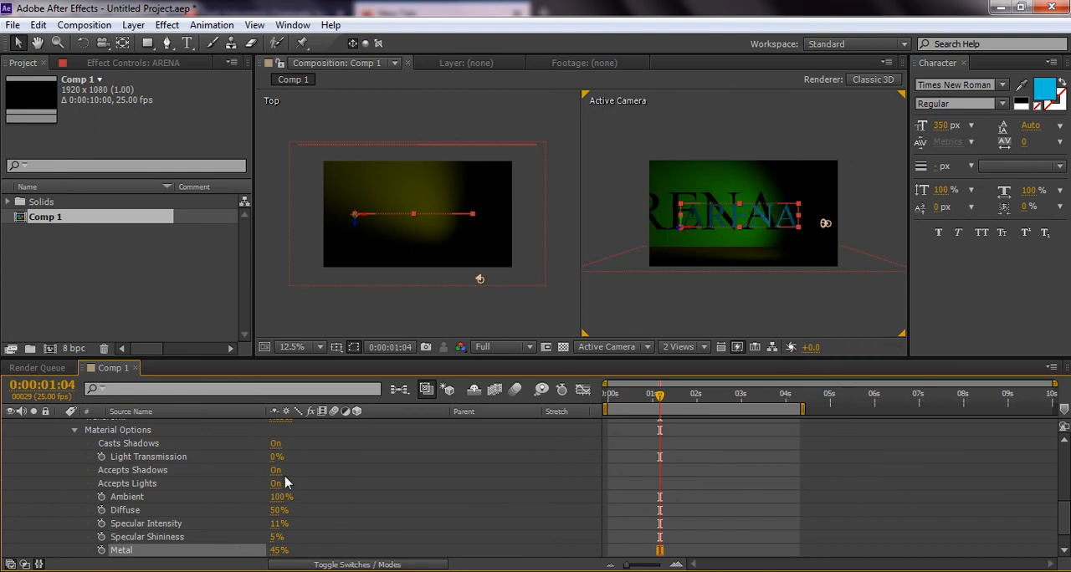
Try a Shadow Darkness of 62% and a Shadow Diffusion of 50 pixels on the spot light
scroll(303, 501, "up", 4)
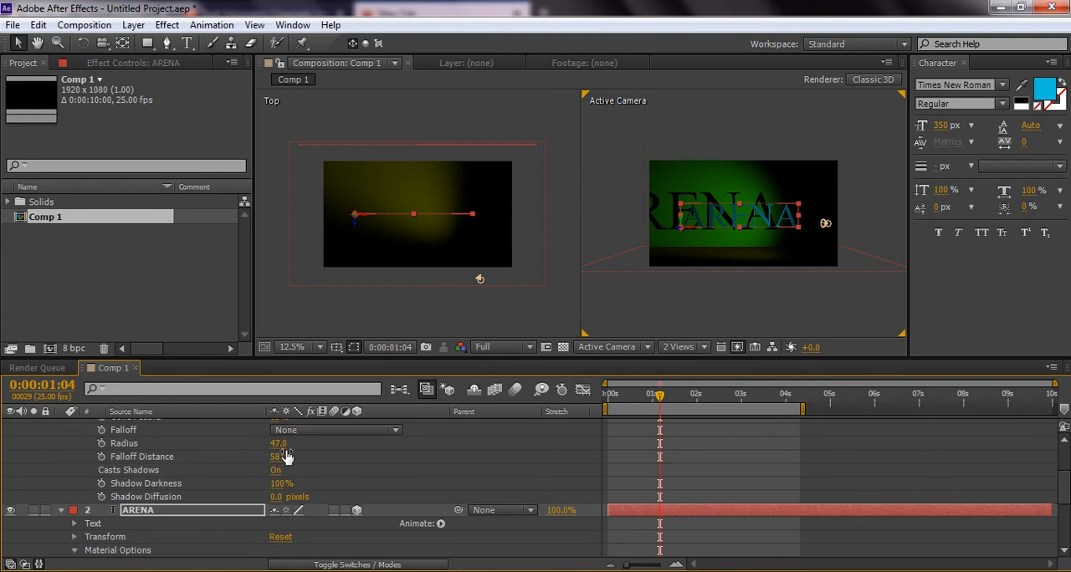
left_click_drag(281, 485, 249, 483)
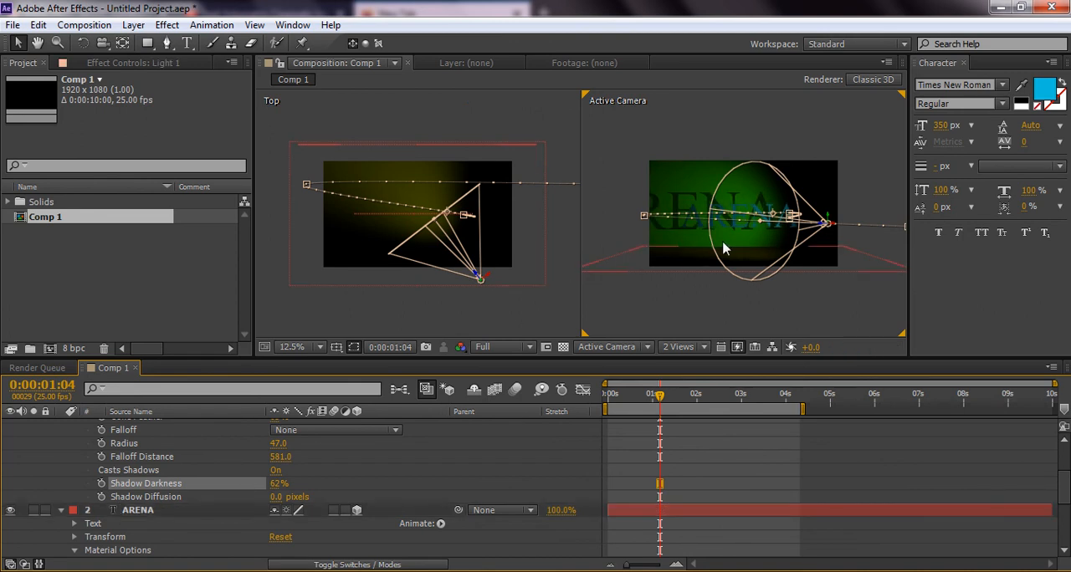
left_click_drag(276, 499, 333, 497)
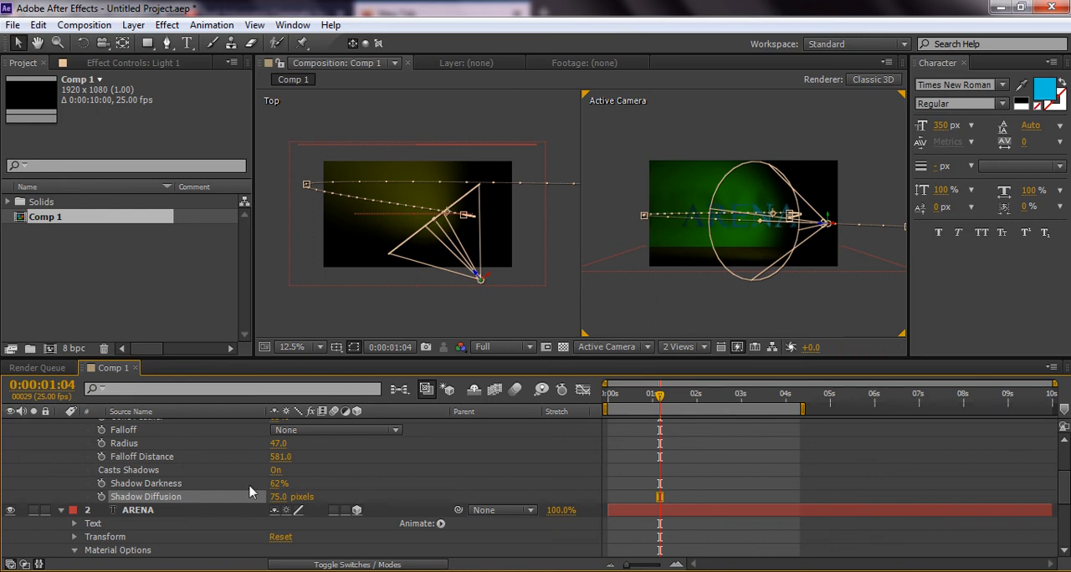
left_click(277, 497)
type("50")
key("Return")
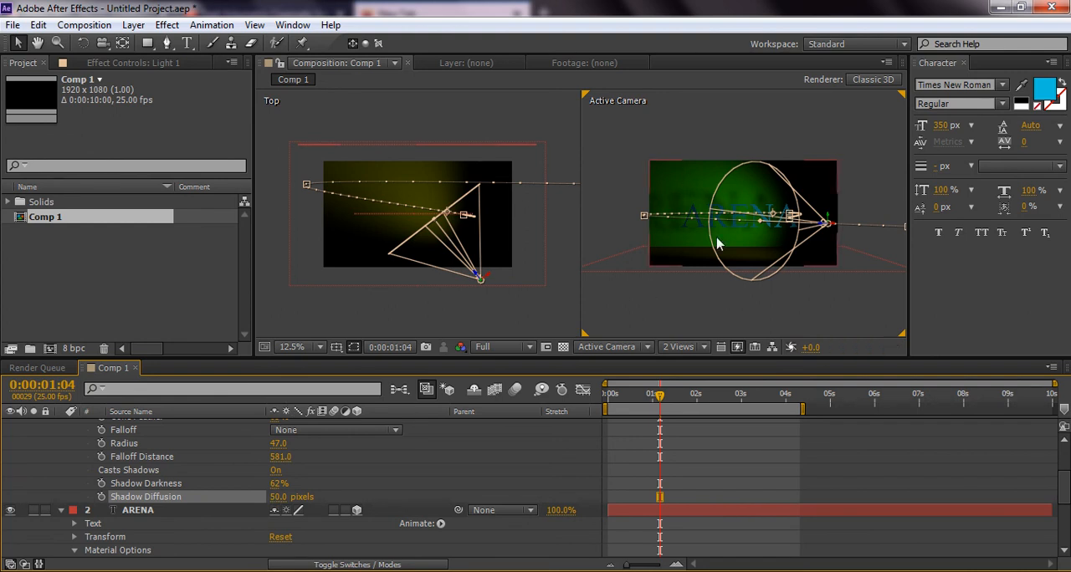
Set the spot light's Shadow Diffusion to 35 pixels and its Shadow Darkness to 70%
scroll(718, 224, "up", 1)
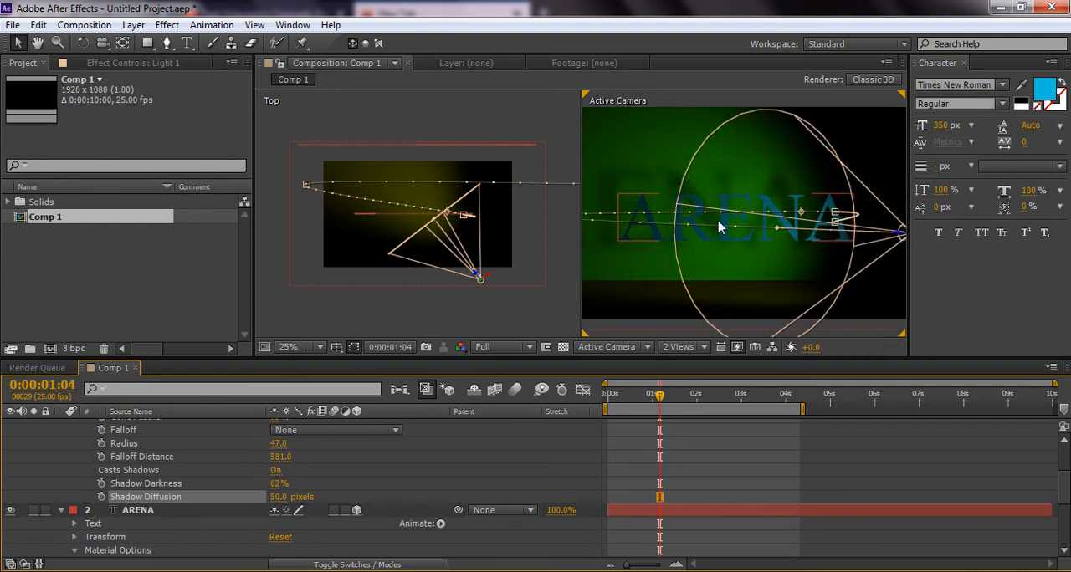
left_click(276, 497)
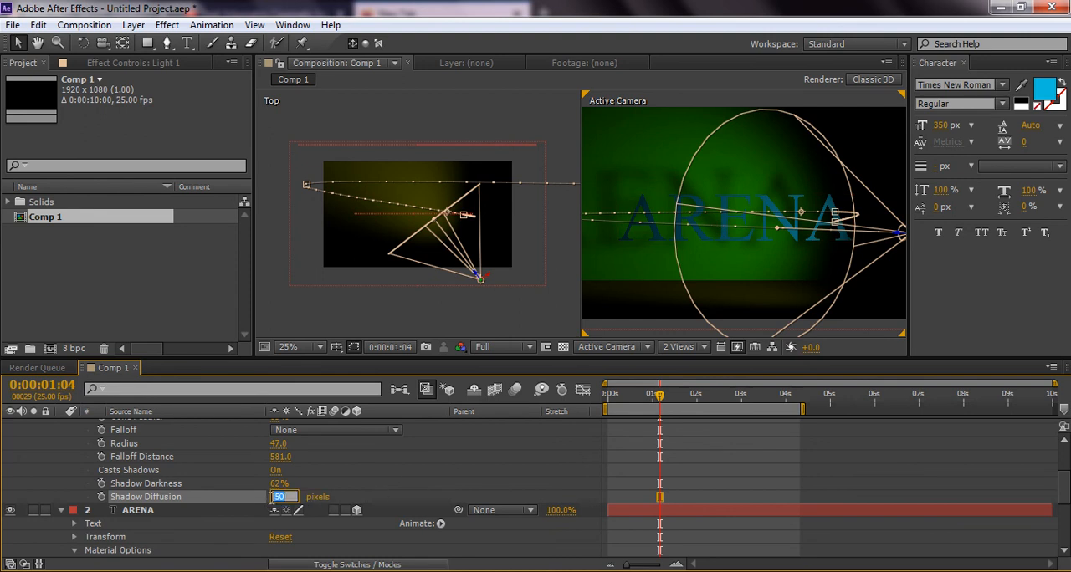
key("Return")
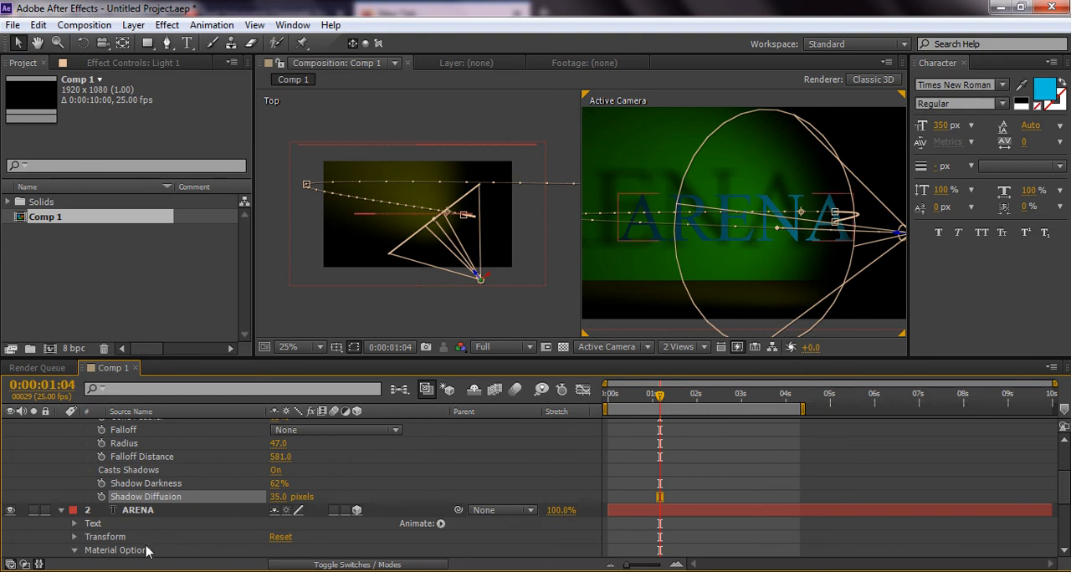
left_click(276, 484)
type("70")
key("Return")
Collapse the expanded properties of the Light 1 and ARENA layers
scroll(385, 548, "up", 1)
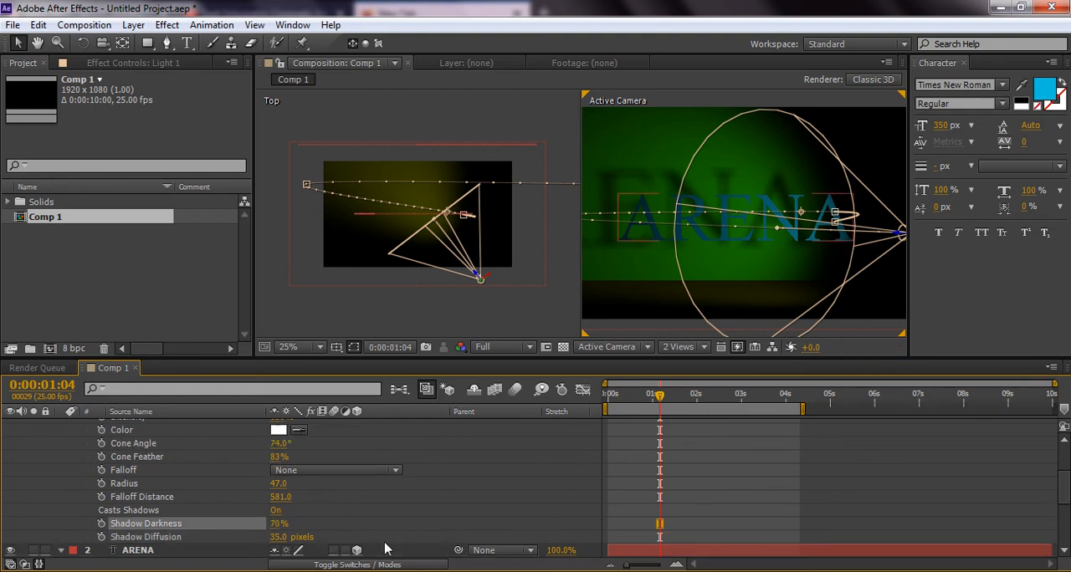
scroll(113, 490, "up", 2)
left_click(60, 427)
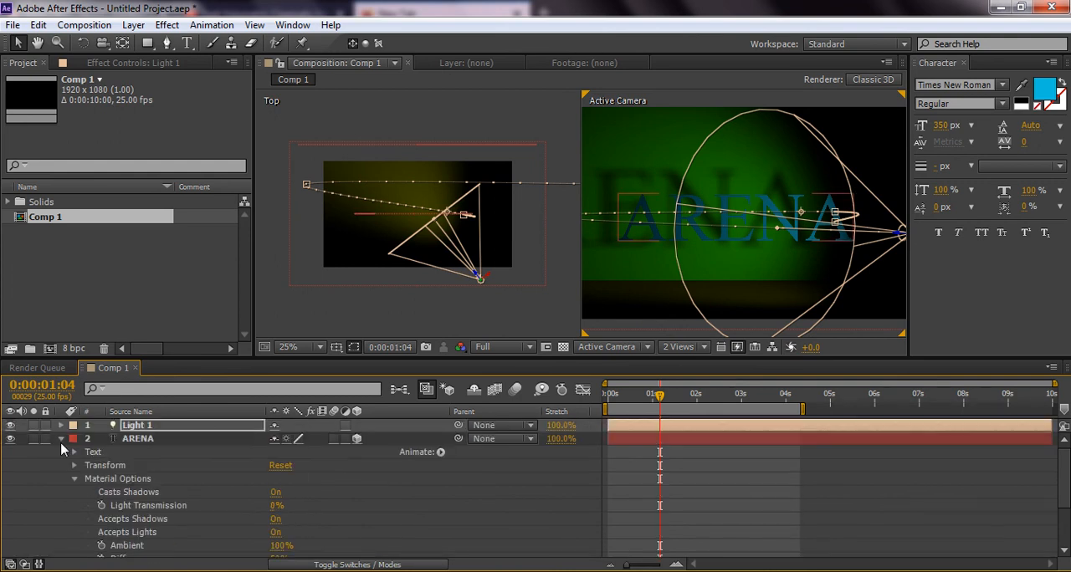
left_click(68, 441)
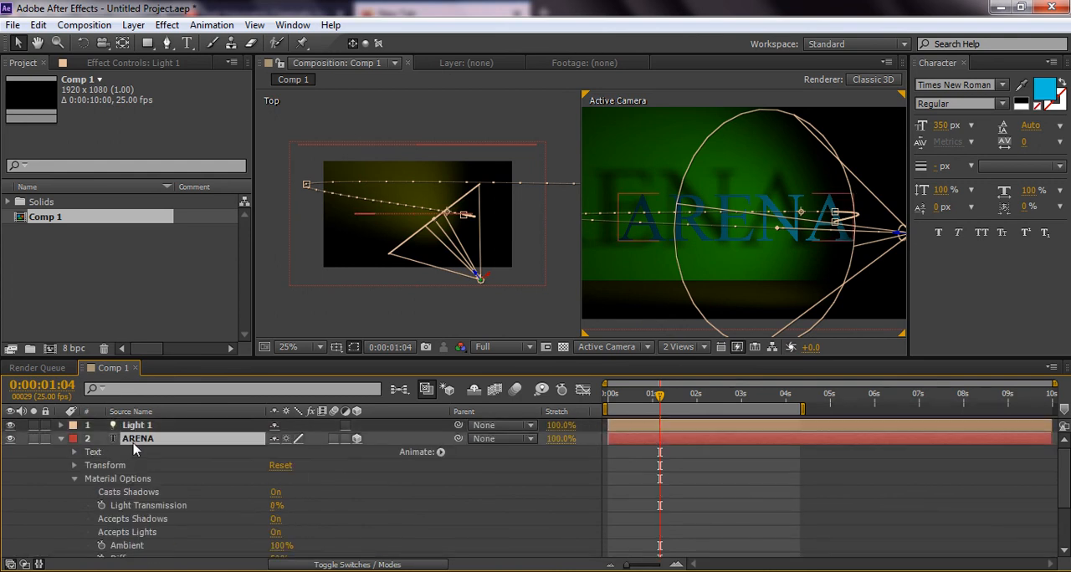
left_click(61, 440)
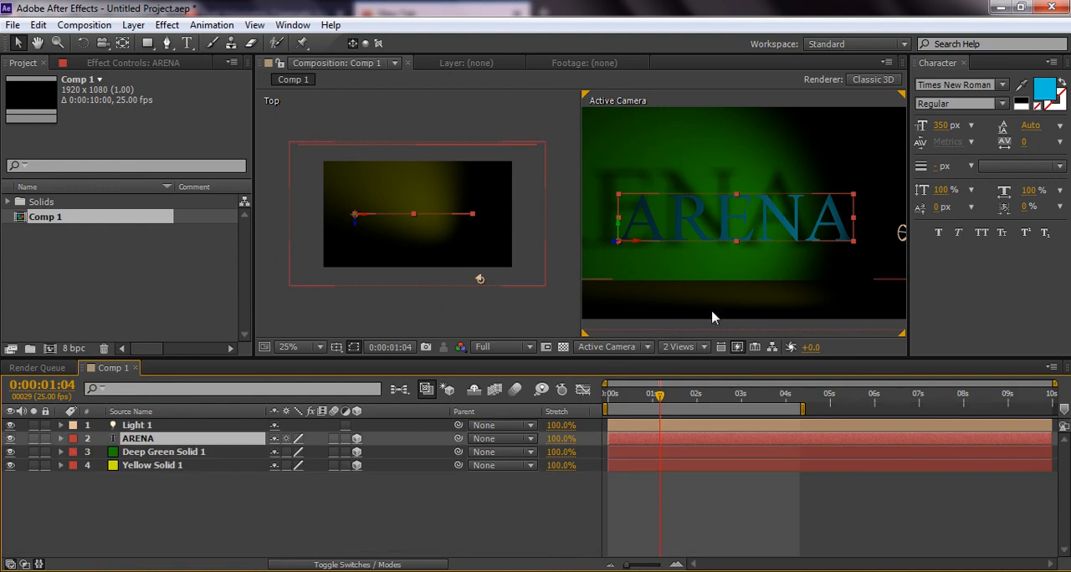
Keyframe the ARENA text's position at 0:00:00:00 and again at 0:00:02:03 with the value 320, 848, 0
key("comma")
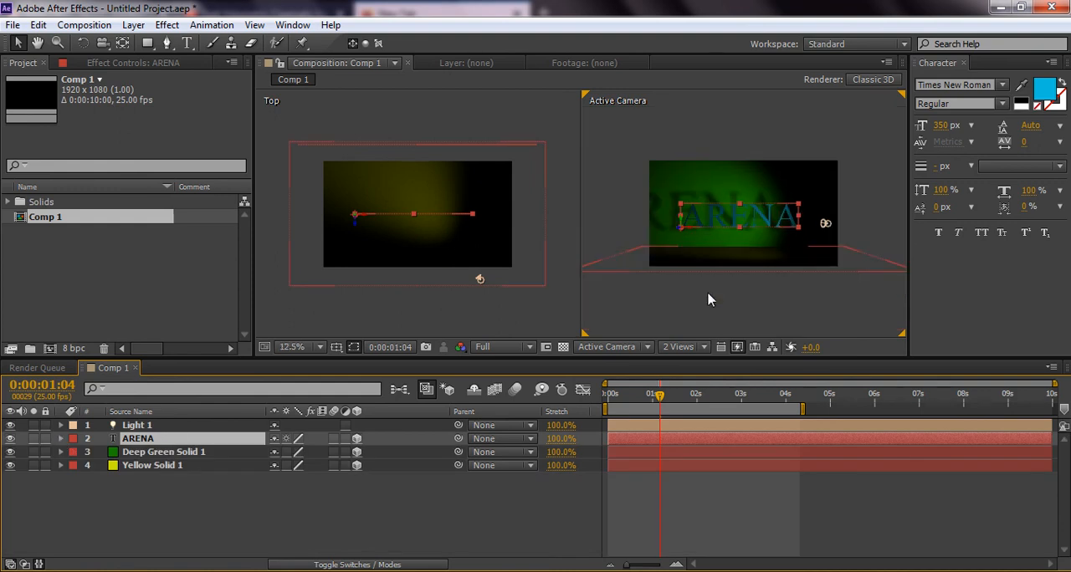
left_click(611, 395)
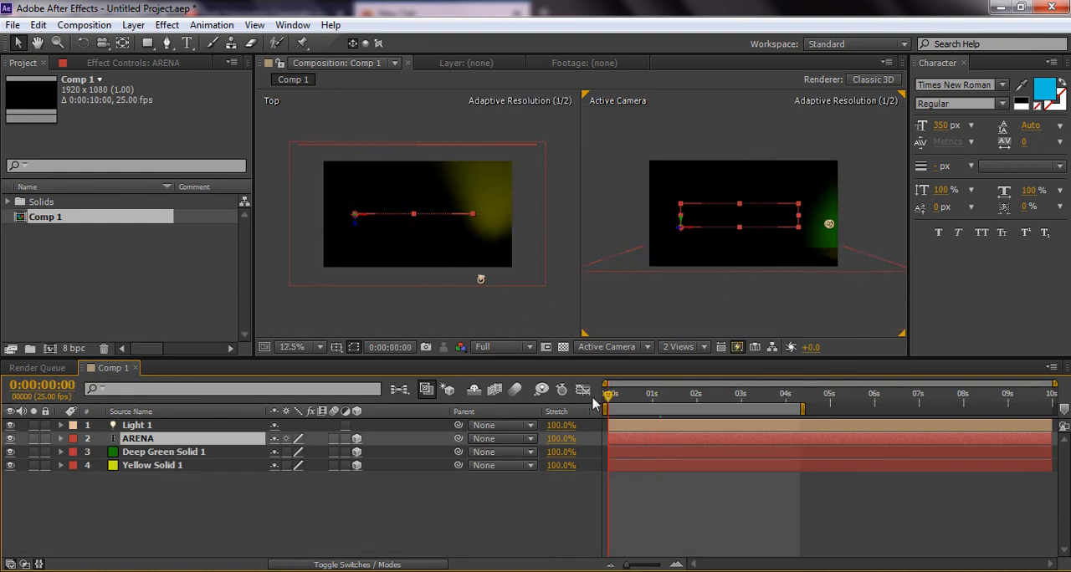
left_click(61, 439)
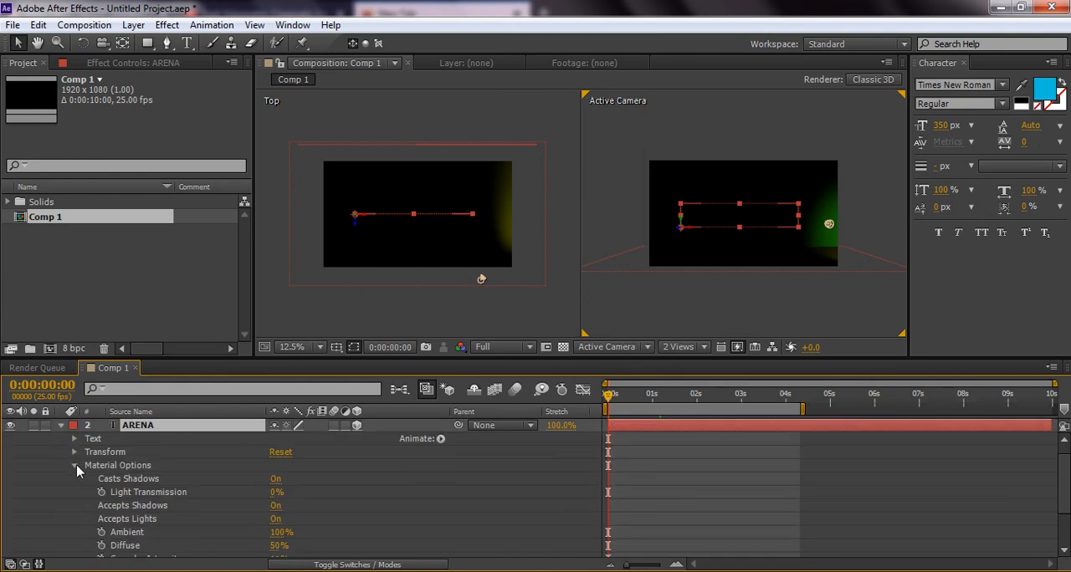
left_click(74, 466)
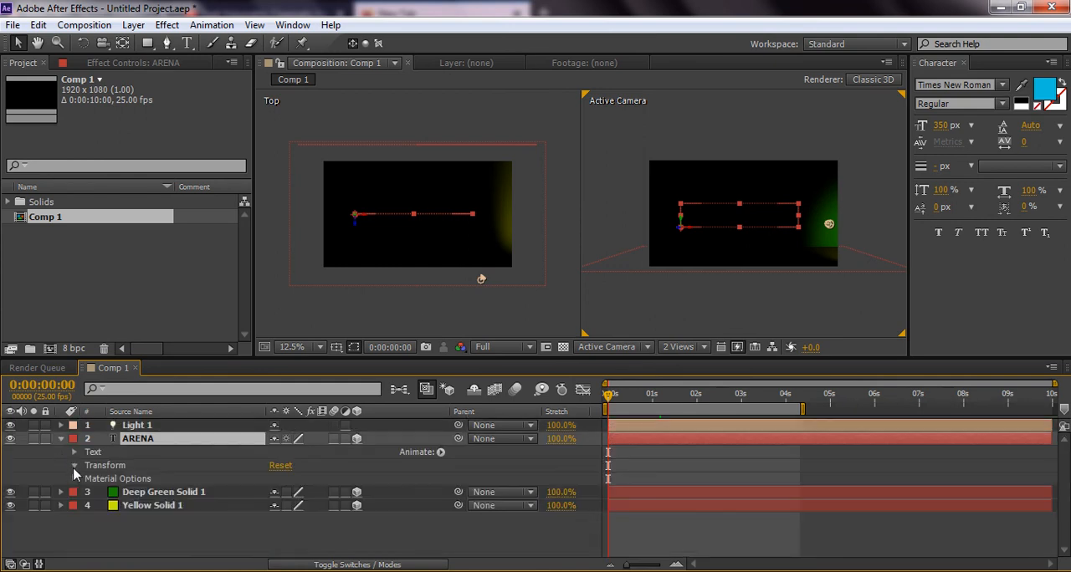
left_click(74, 467)
left_click(101, 471)
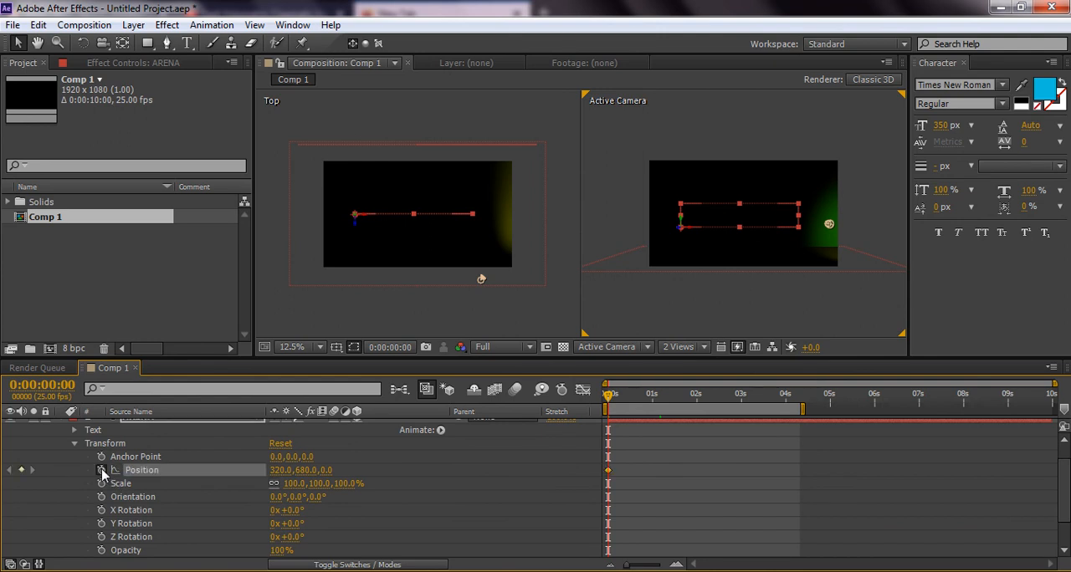
left_click(700, 402)
left_click_drag(303, 471, 418, 484)
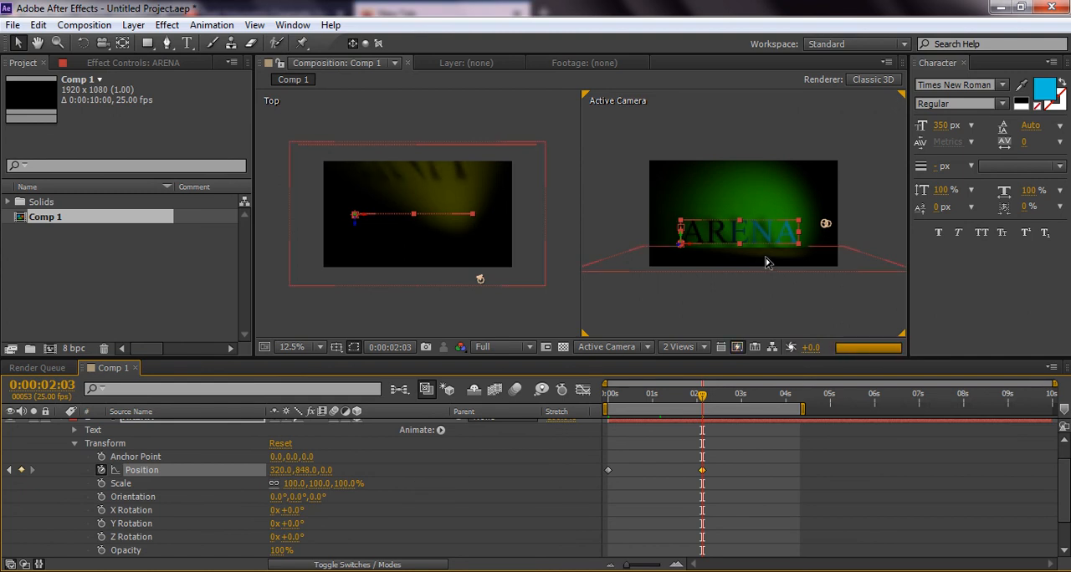
Enlarge the Active Camera view to 25% and switch the Top view to the Left view, keeping the two-view horizontal layout
key("period")
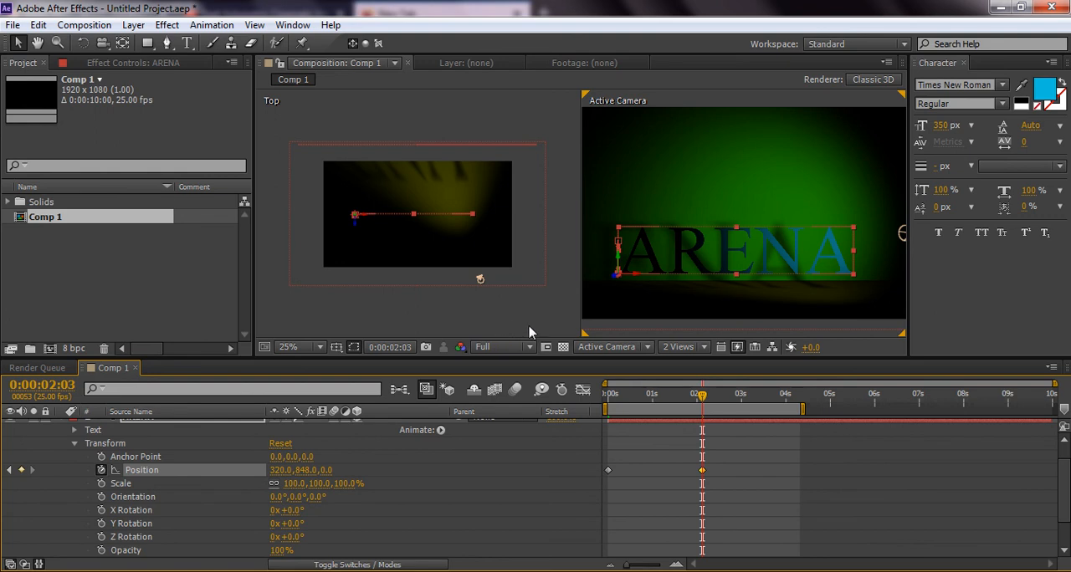
left_click(565, 322)
left_click(671, 347)
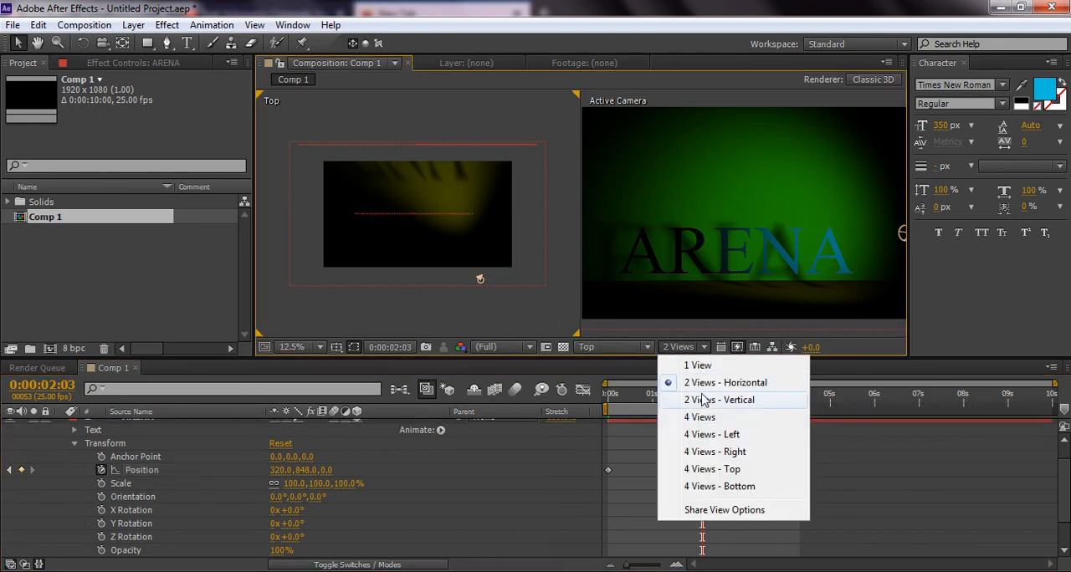
left_click(674, 377)
left_click(615, 347)
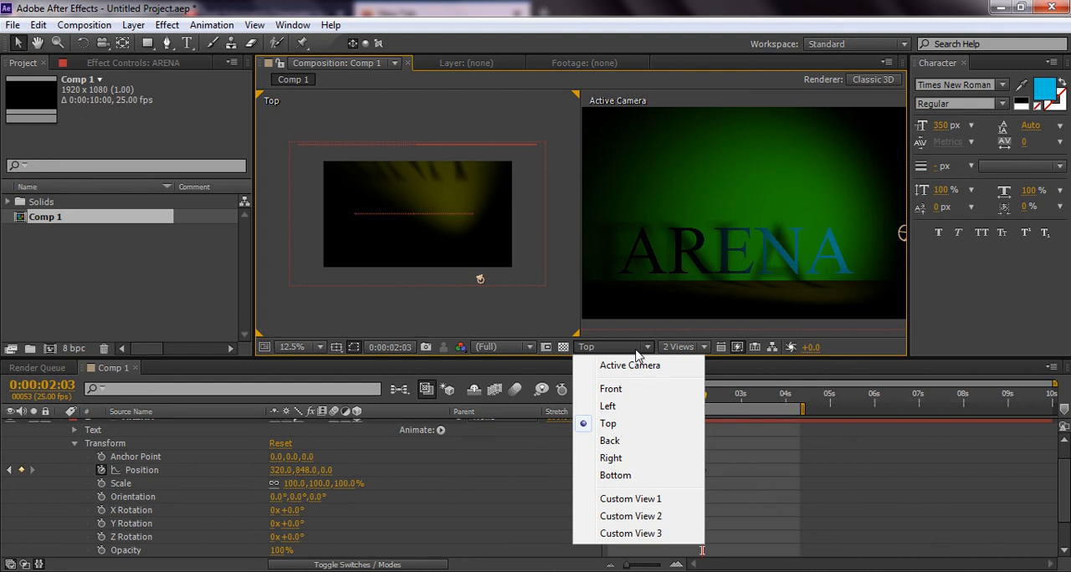
left_click(624, 405)
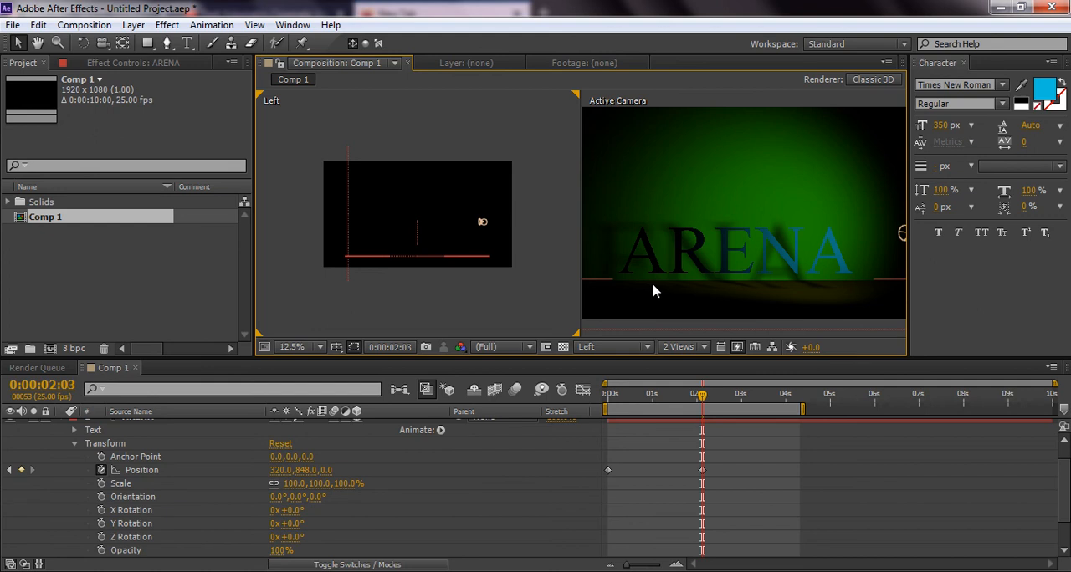
Preview the text and light animation from 0:00:00:00, stop it, and play a RAM preview of the work area
left_click_drag(636, 405, 606, 404)
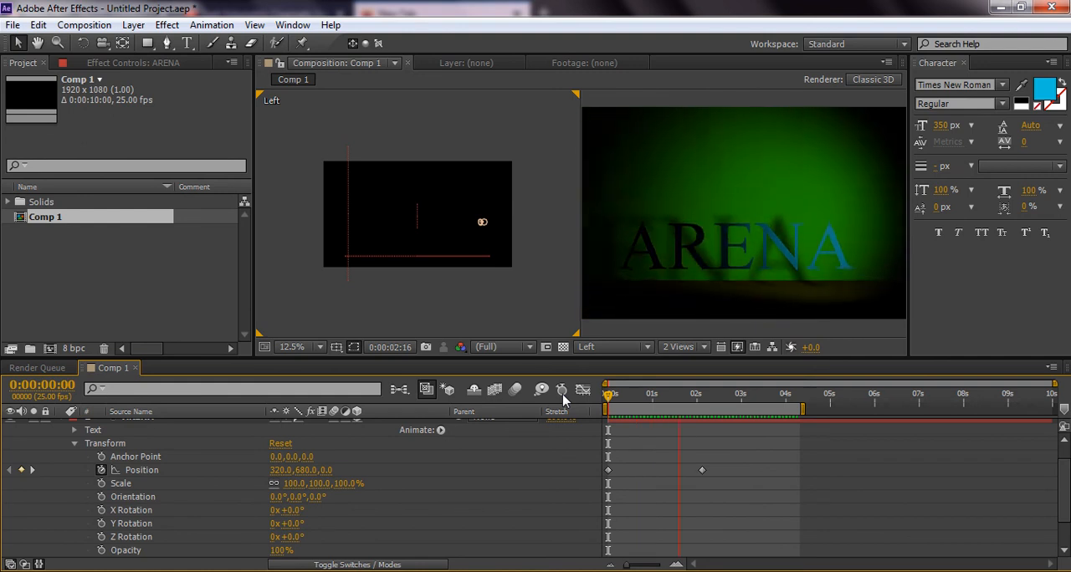
key("space")
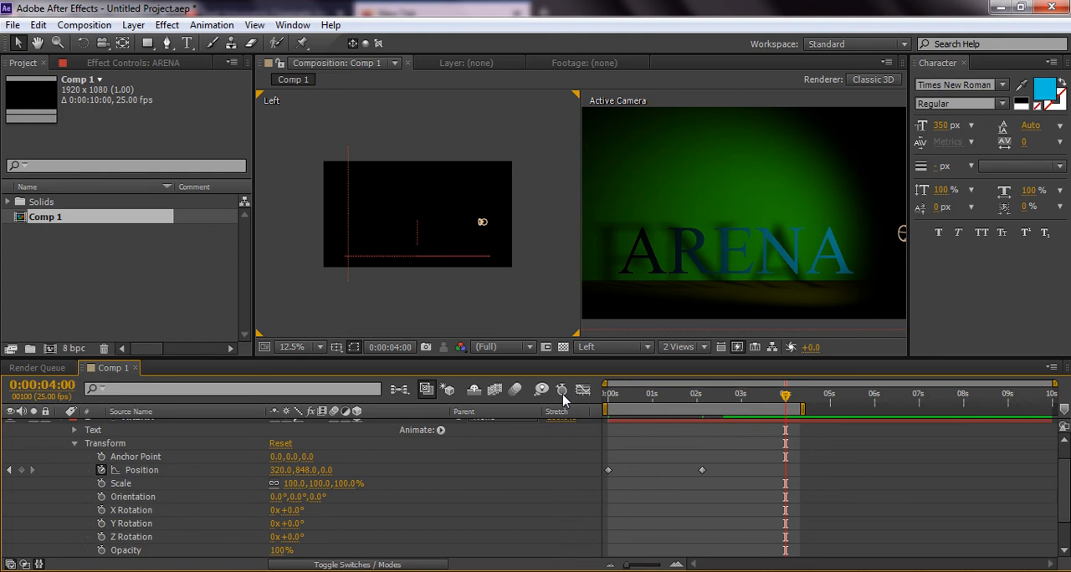
key("KP_0")
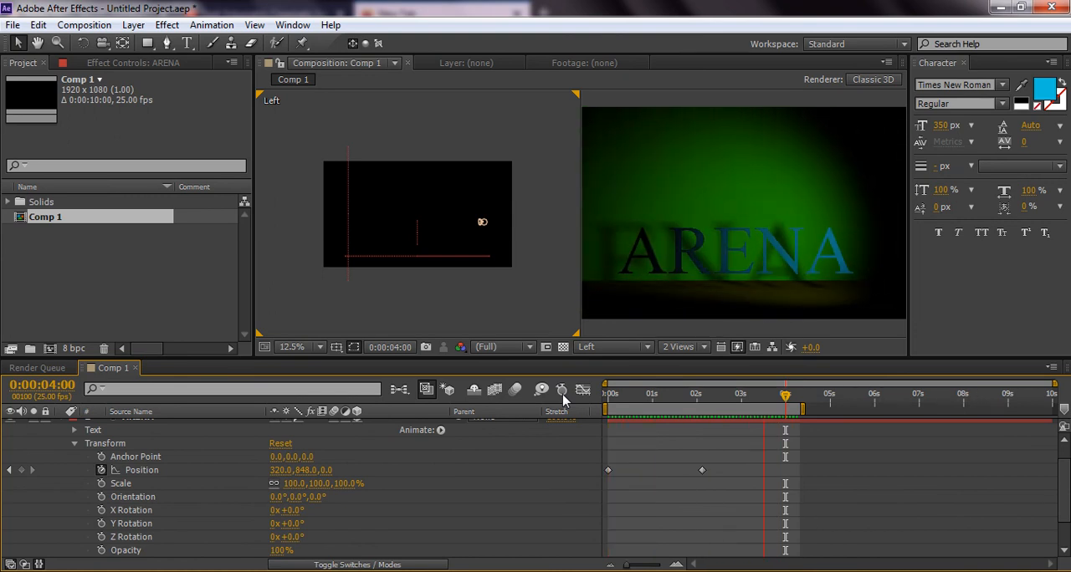
key("alt+Tab")
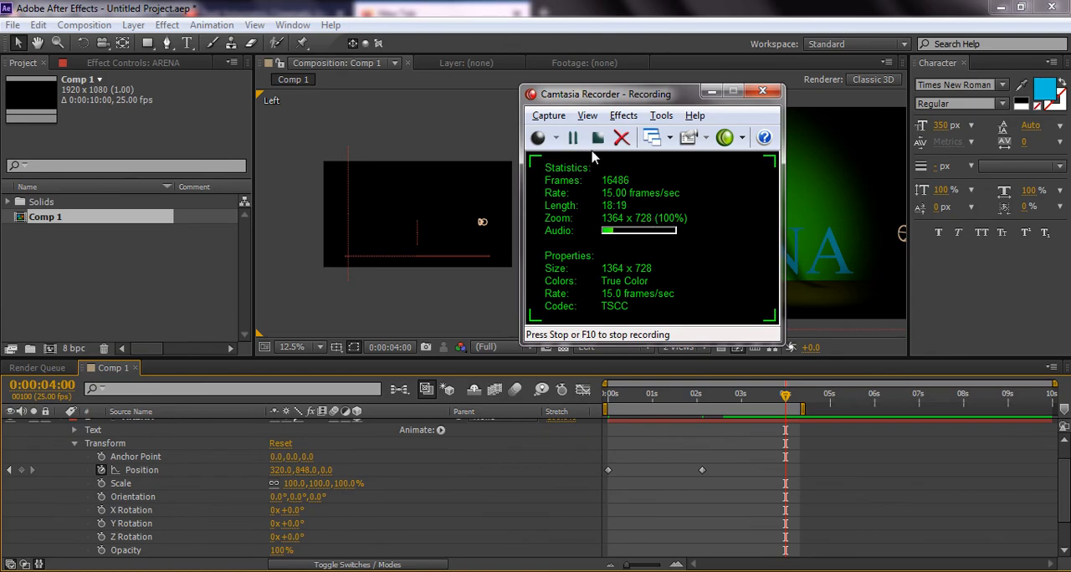